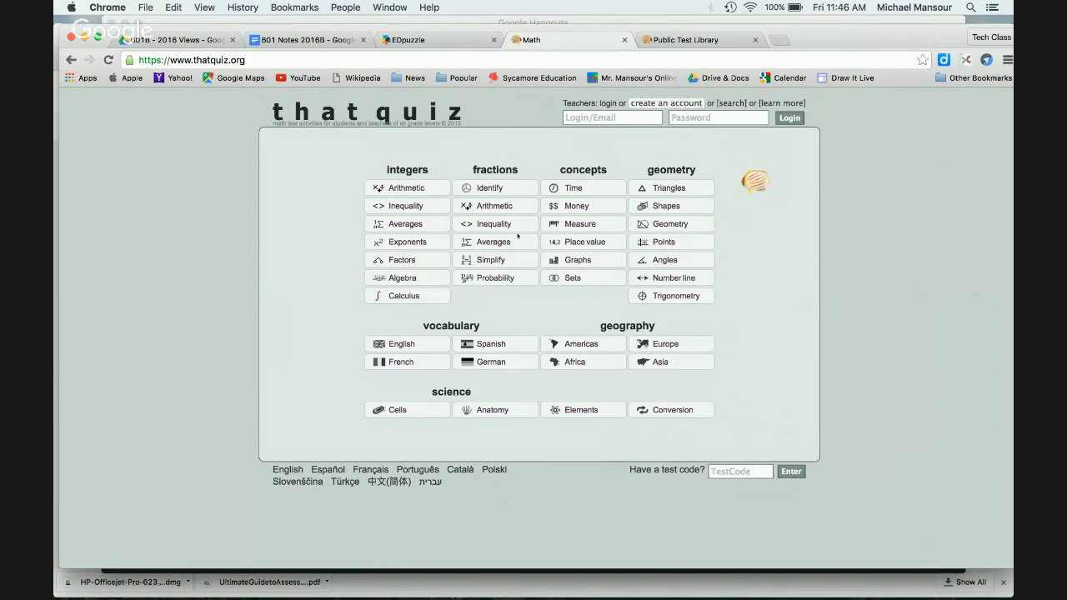
Step: Open the integer Arithmetic quiz at level 2 with addition included
click(408, 188)
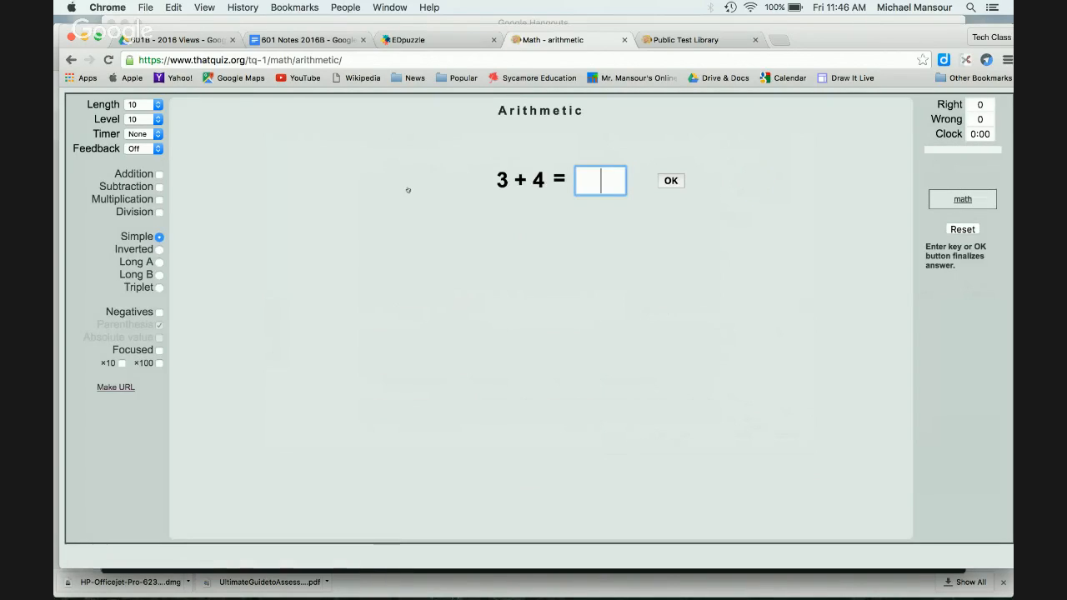
click(157, 119)
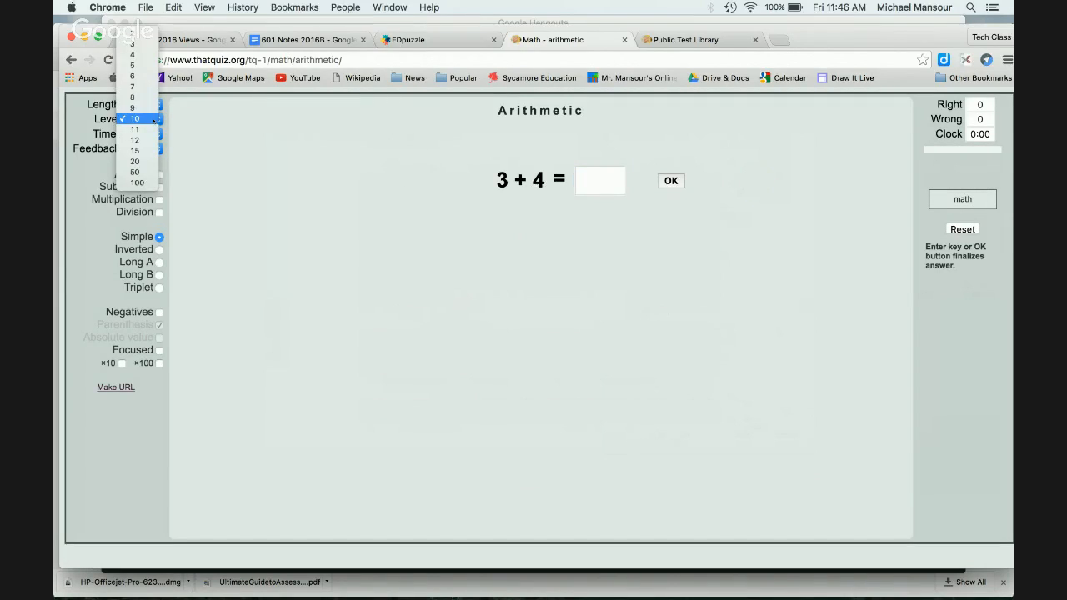
click(134, 33)
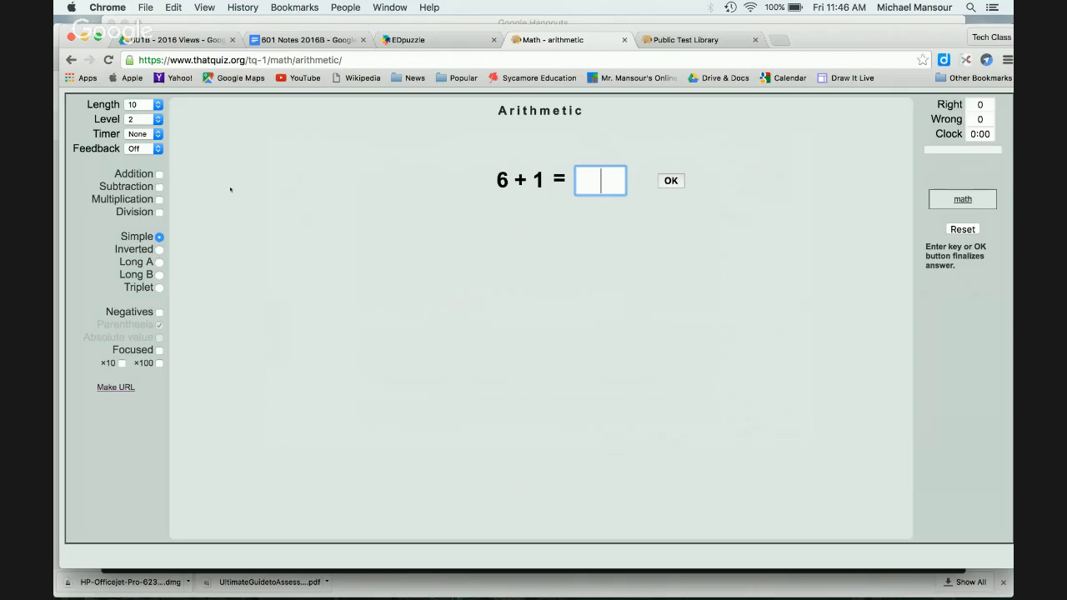
click(159, 174)
Step: Answer three practice problems with 8, 7 and 7
text(8)
key(Return)
text(7)
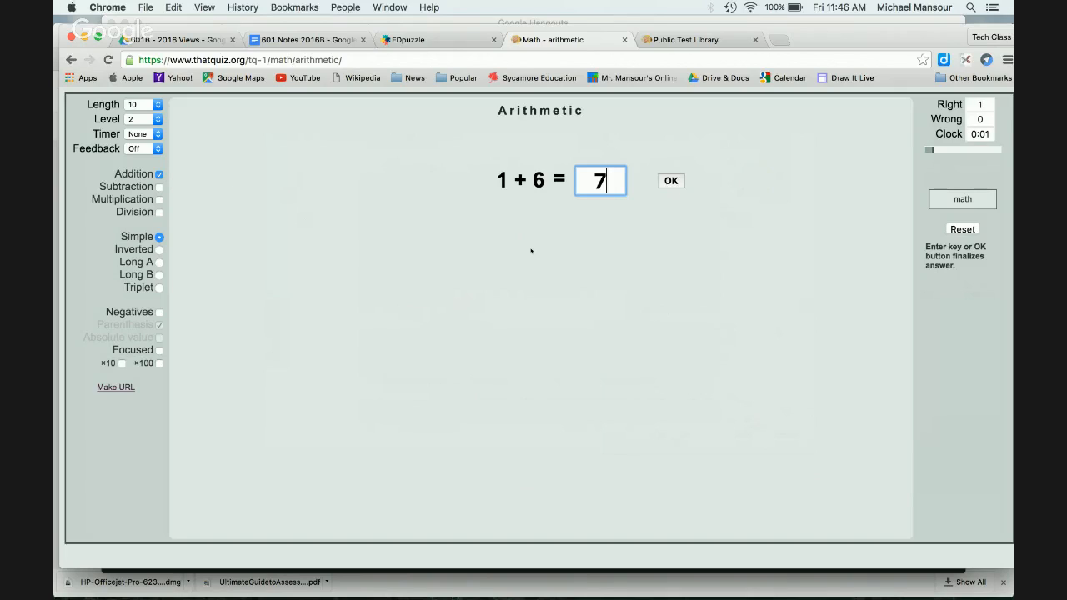
key(Return)
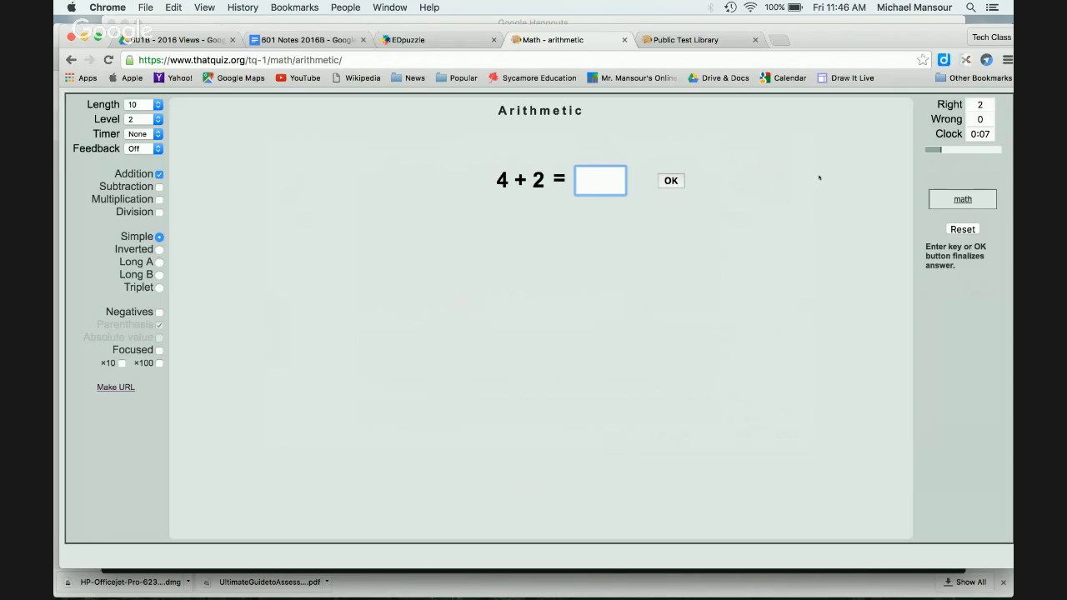
text(7)
key(Return)
Step: Reset the quiz, raise it to level 12, and add subtraction, multiplication and division
click(963, 229)
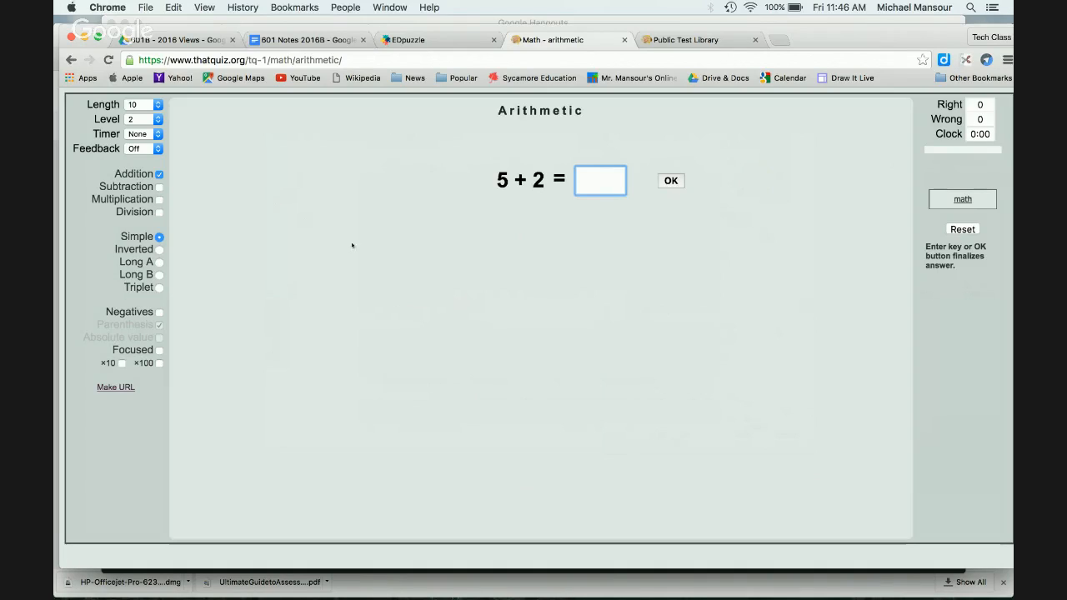
click(145, 119)
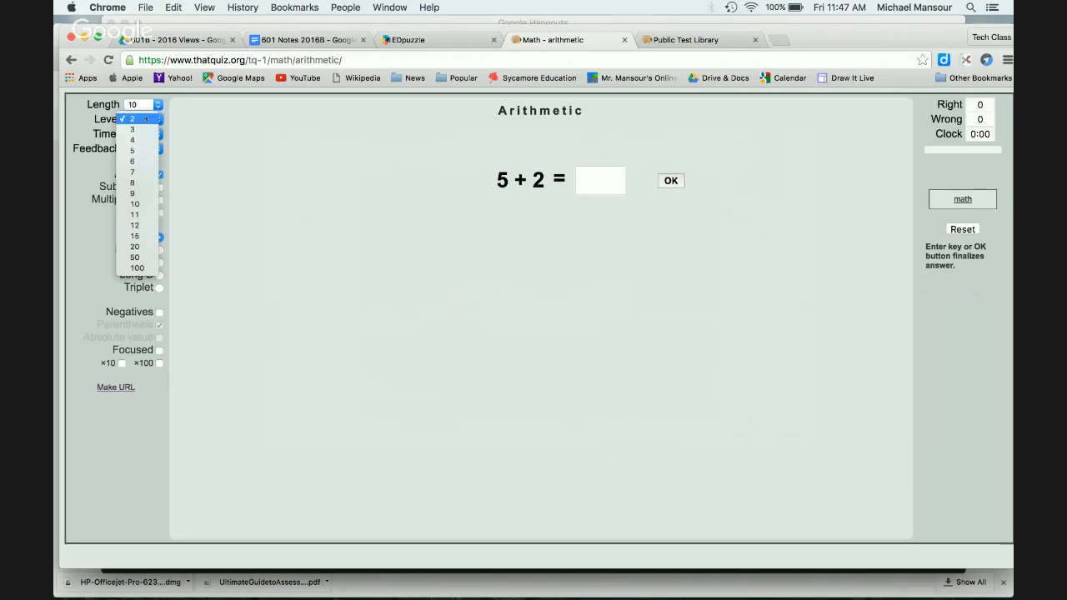
click(146, 226)
click(159, 186)
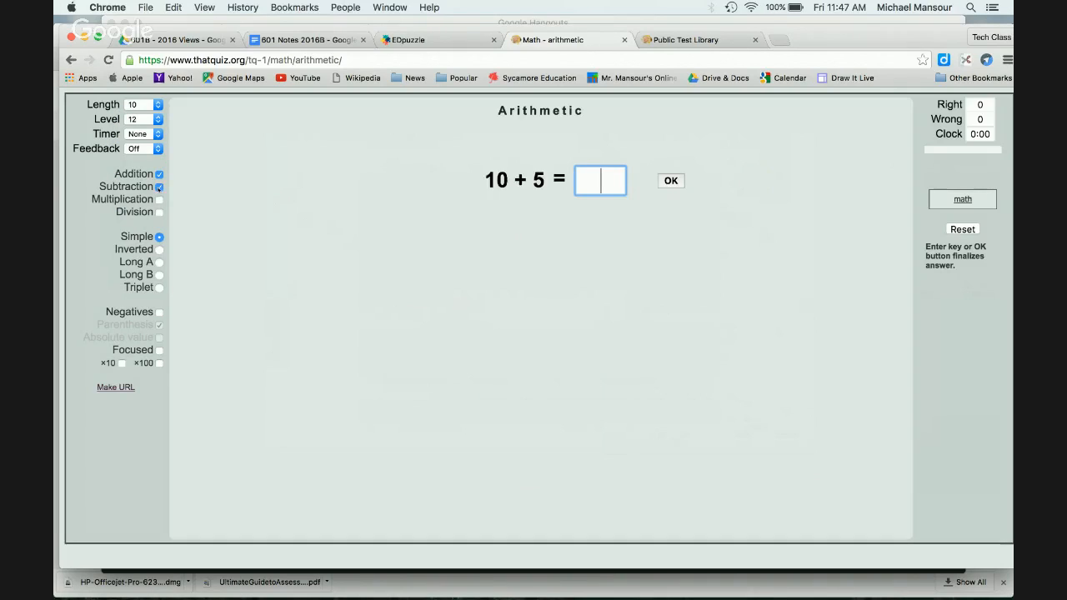
click(158, 199)
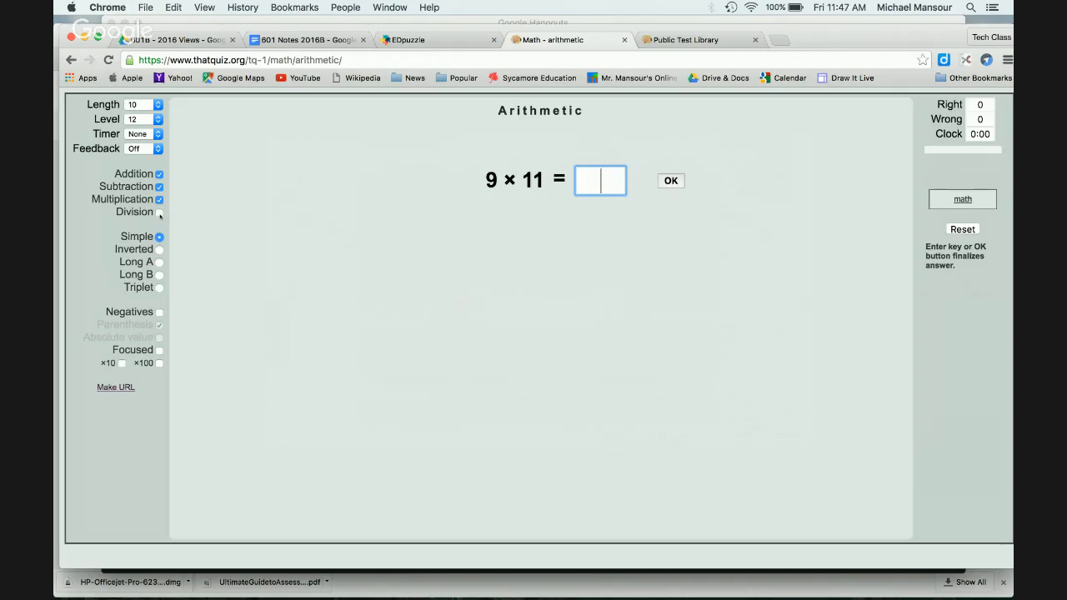
click(160, 212)
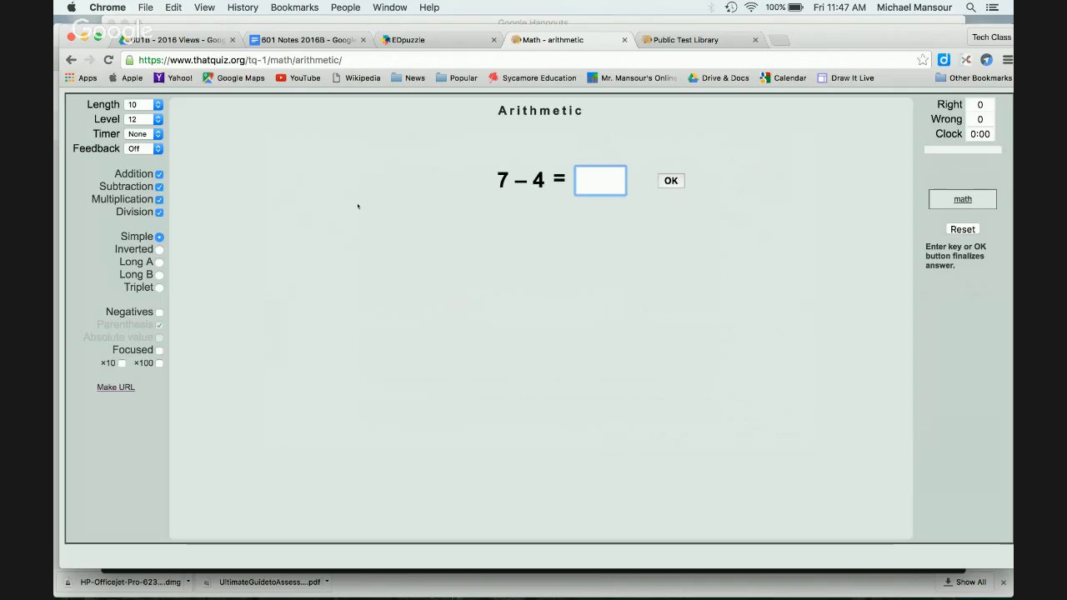
Step: Make the quiz 100 questions long with a two-minute timer
click(150, 105)
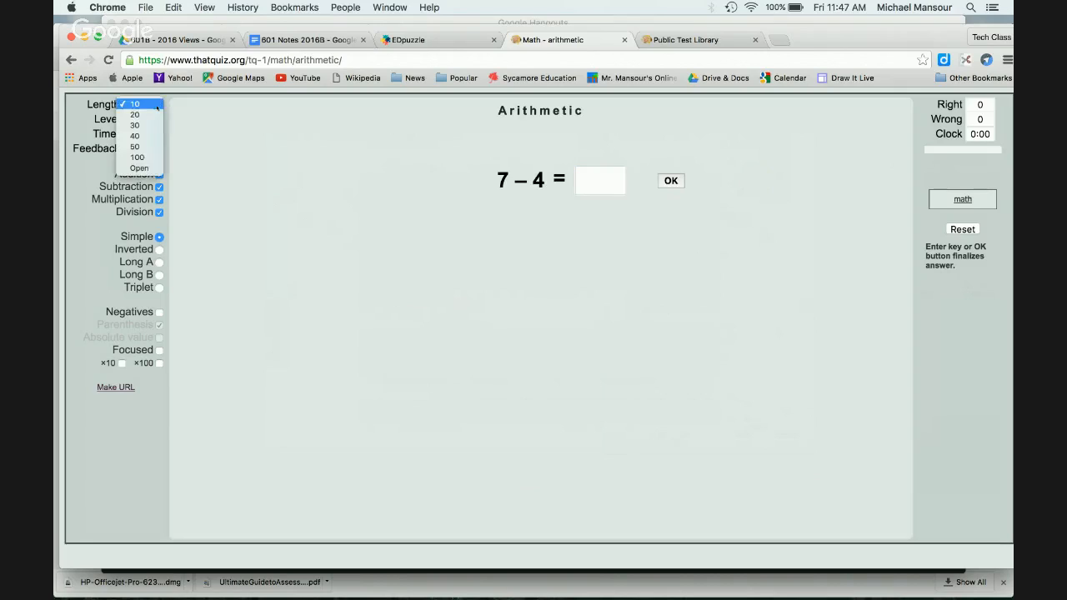
click(162, 158)
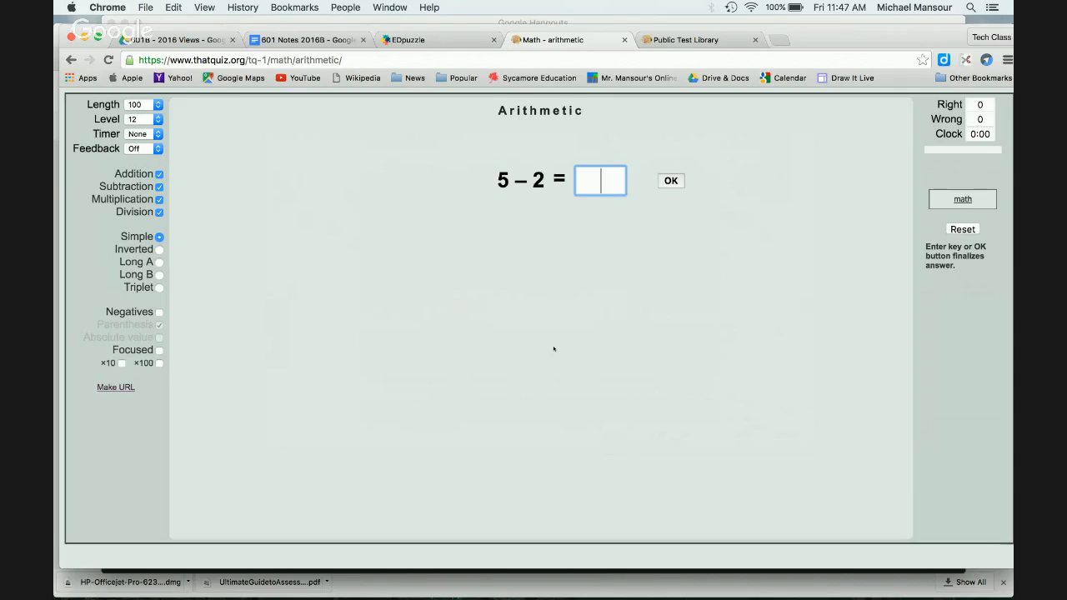
click(148, 133)
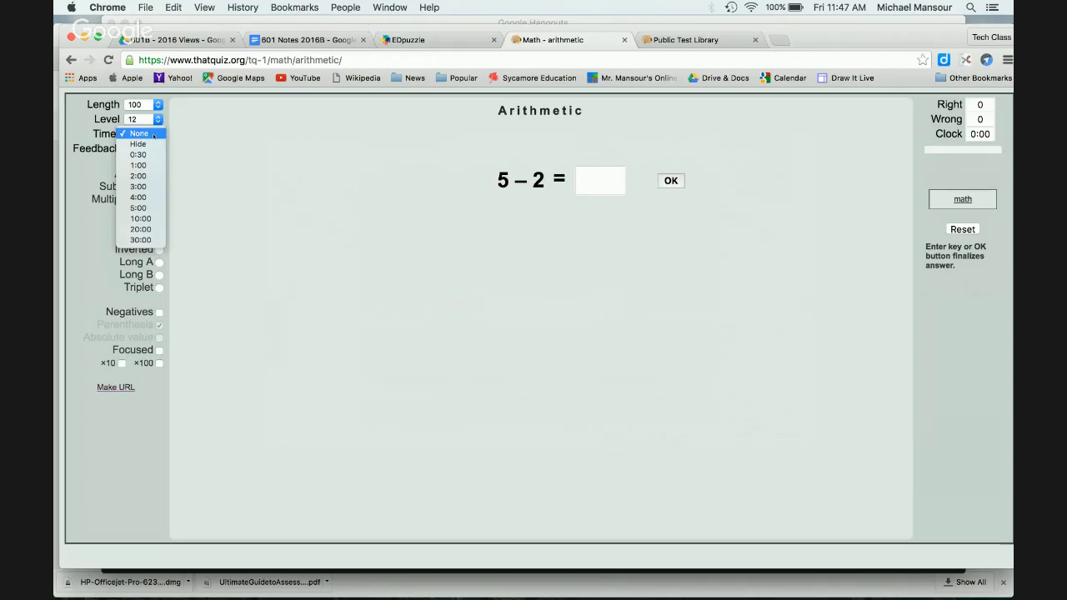
click(138, 176)
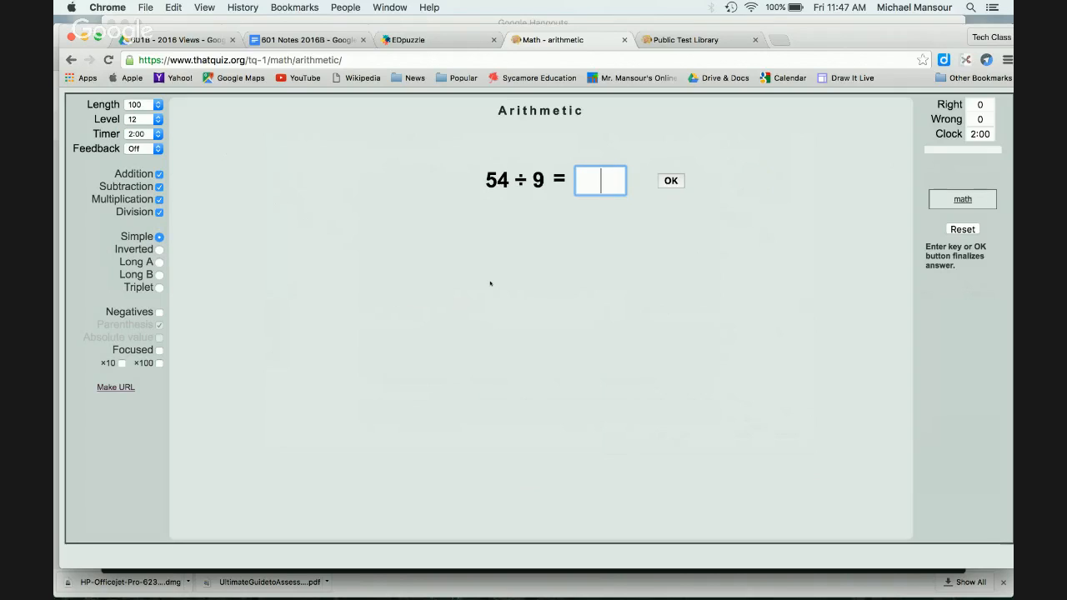
Step: Answer three problems with 6, 8 and 120
text(6)
key(Return)
text(8)
key(Return)
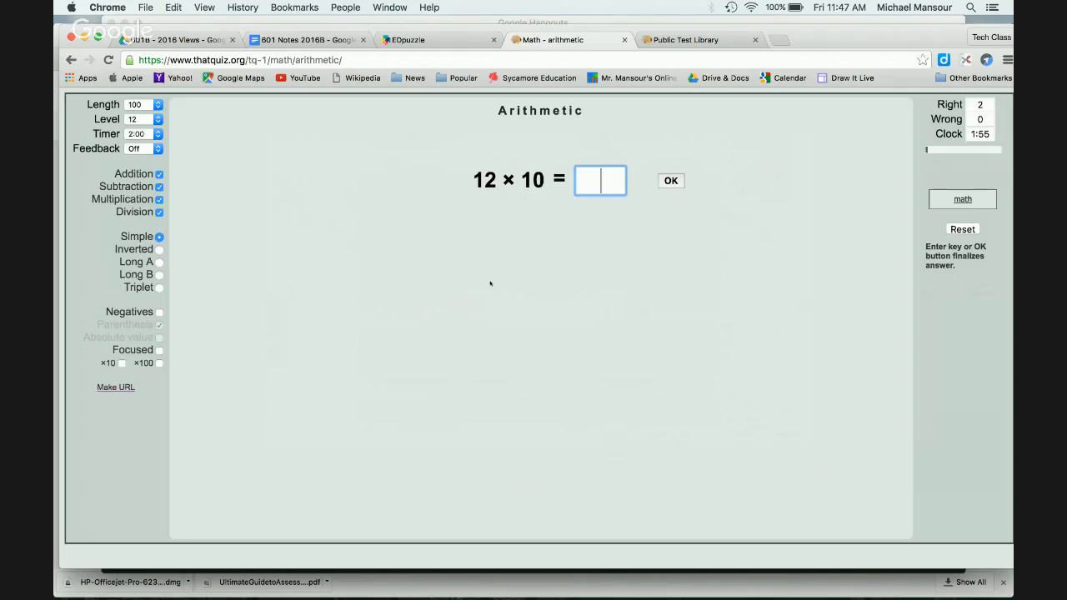
text(120)
key(Return)
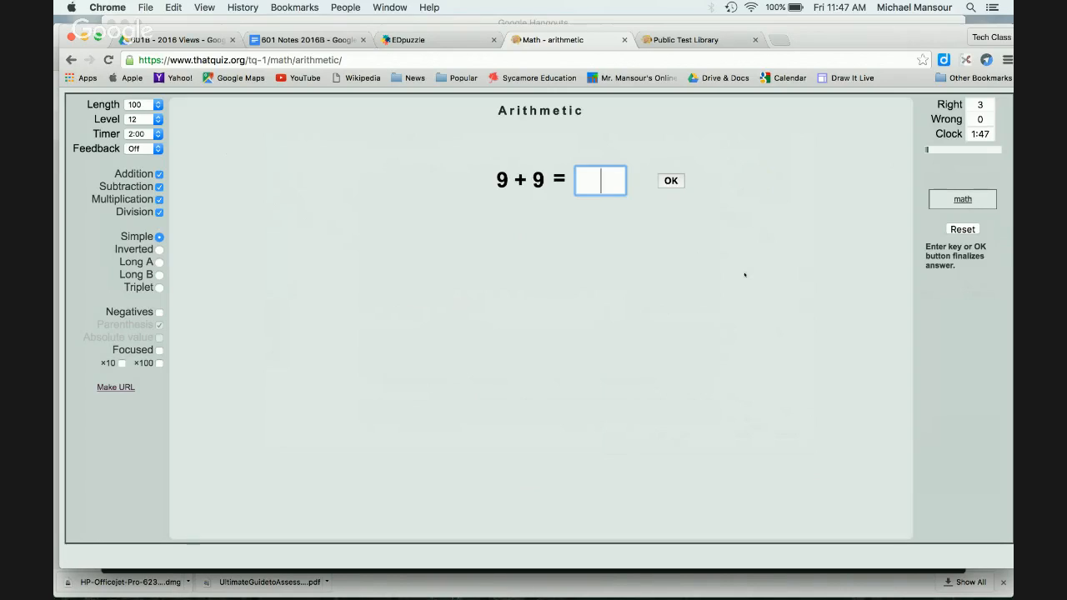
Step: Allow negative numbers, turn off parenthesis, and go back to the ThatQuiz home page
click(159, 311)
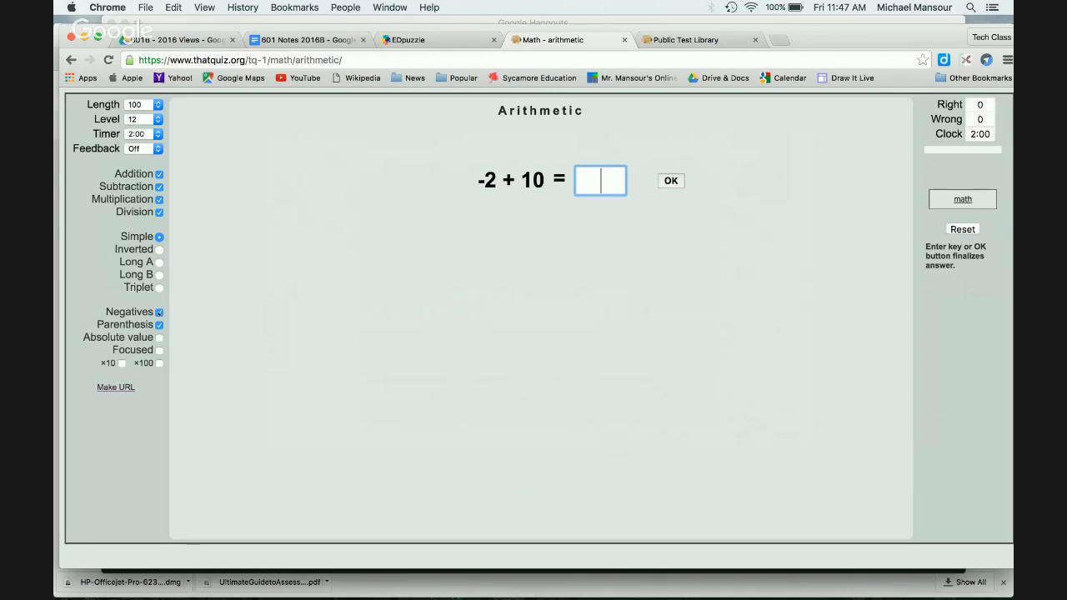
click(159, 325)
click(966, 202)
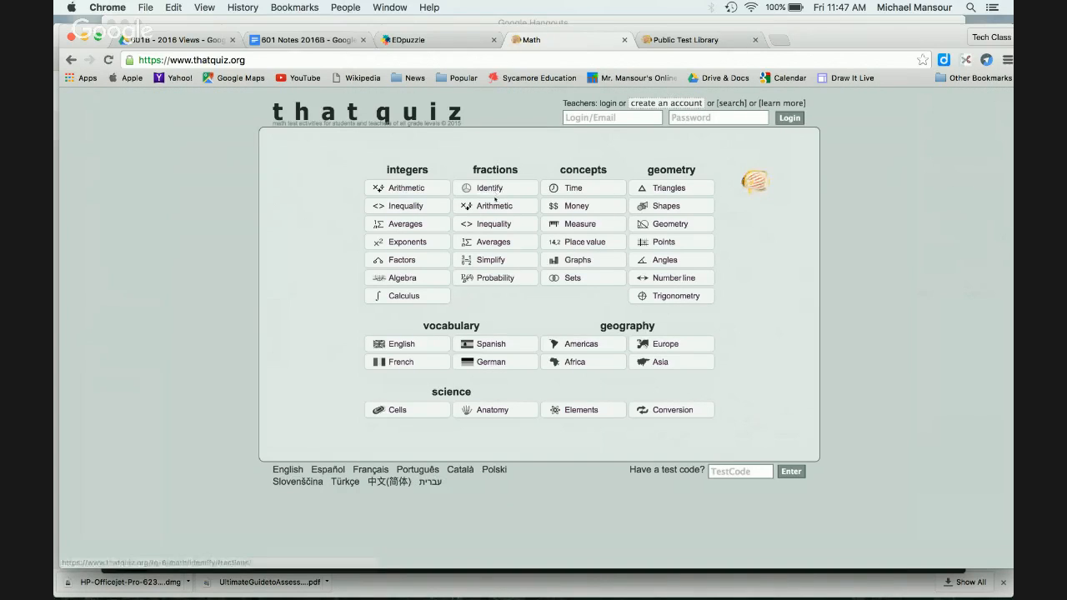
click(404, 279)
click(159, 187)
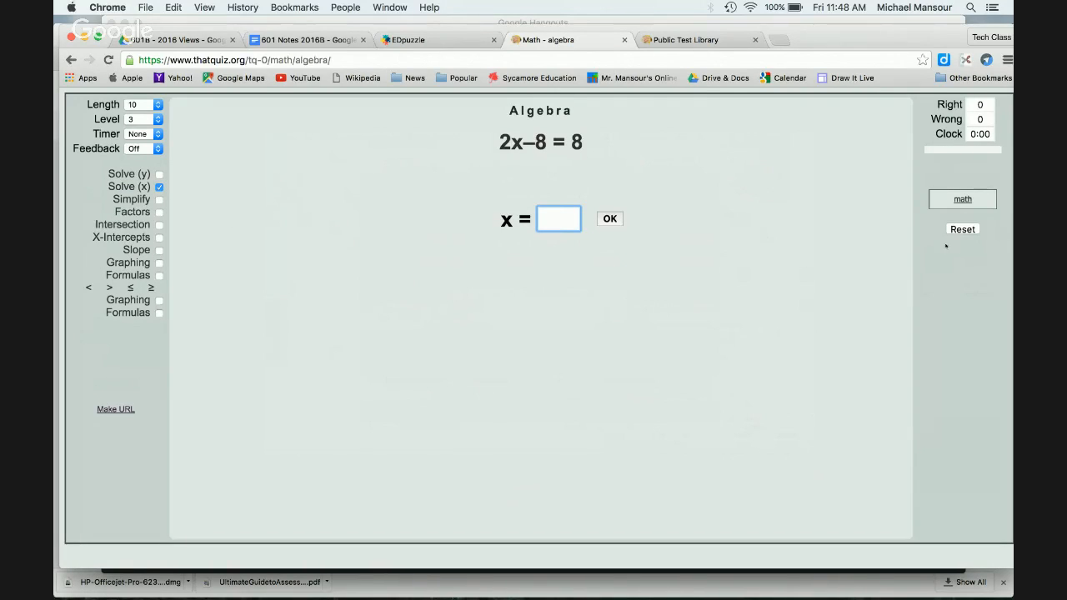
click(963, 199)
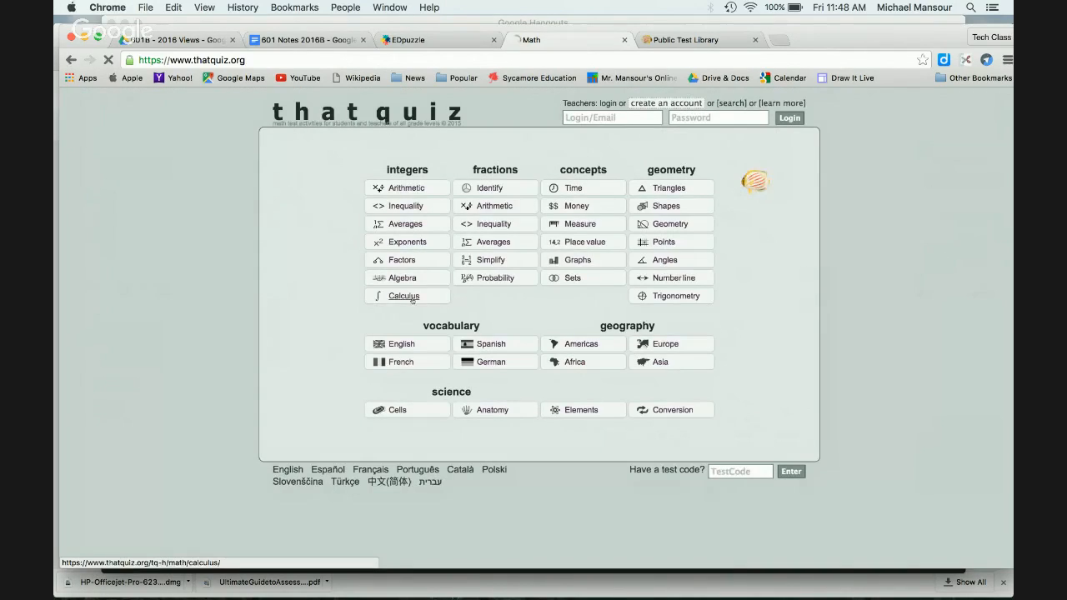
click(408, 297)
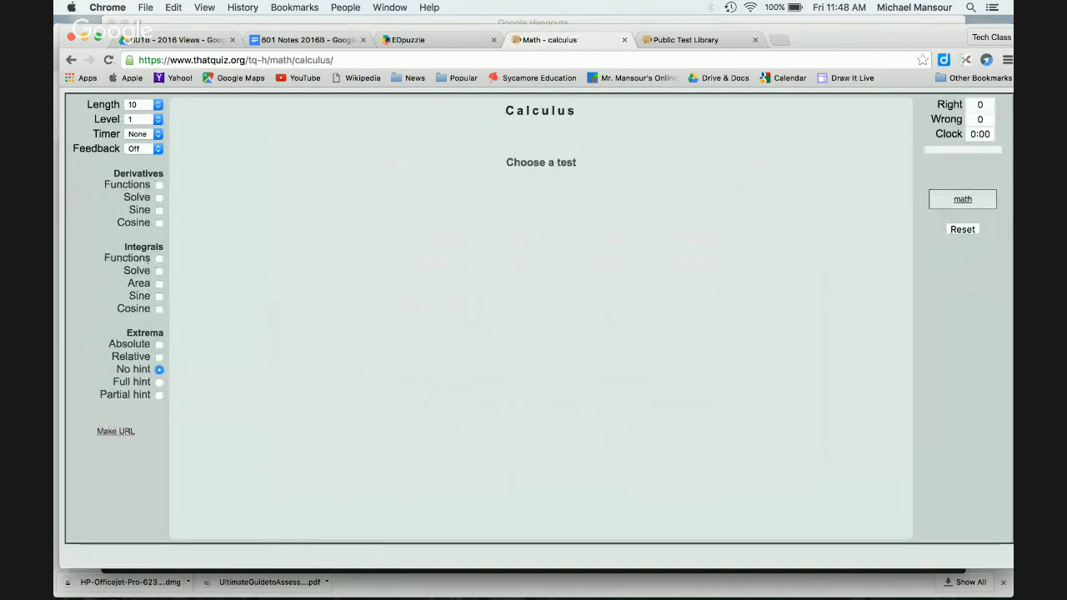
click(159, 259)
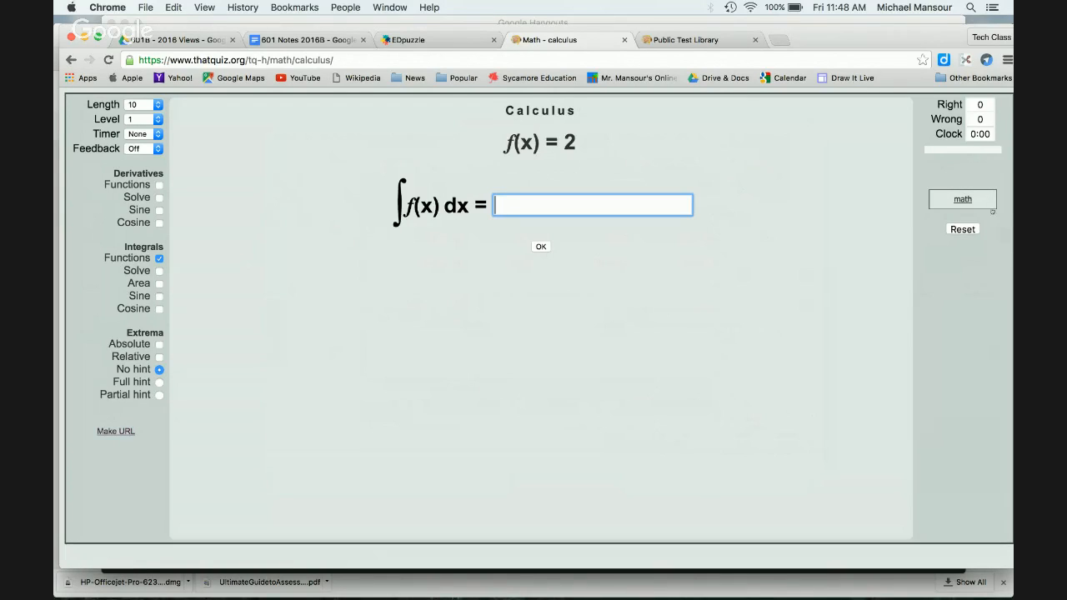
click(961, 199)
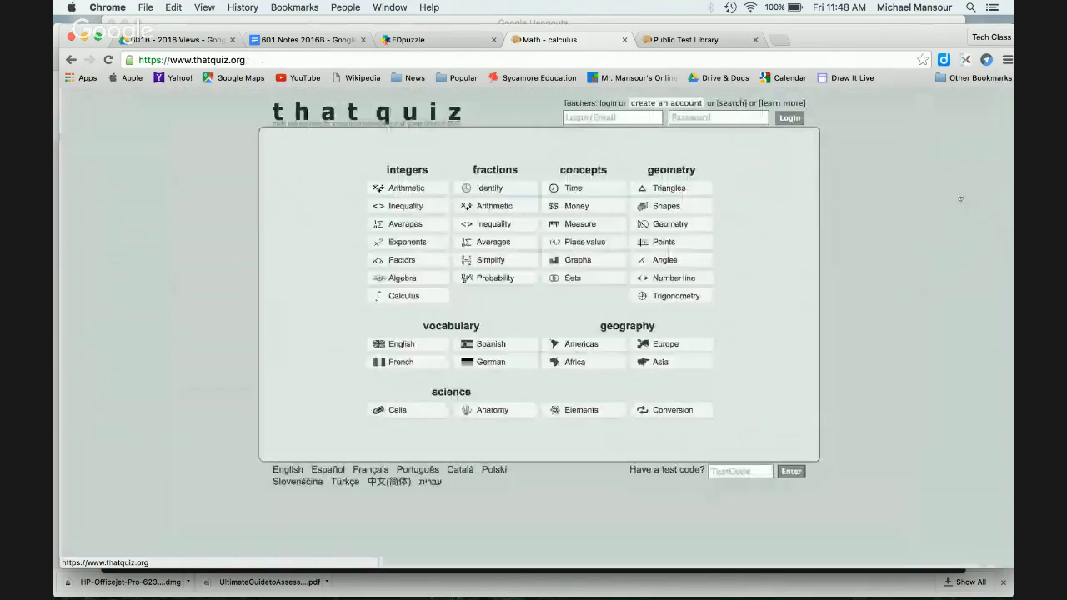
click(495, 206)
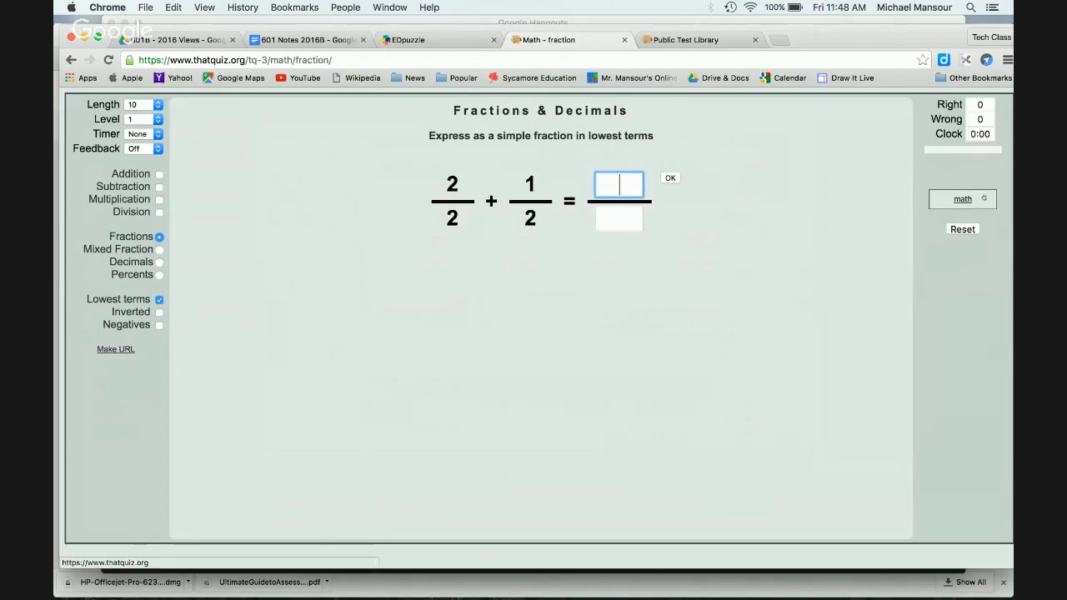
click(963, 198)
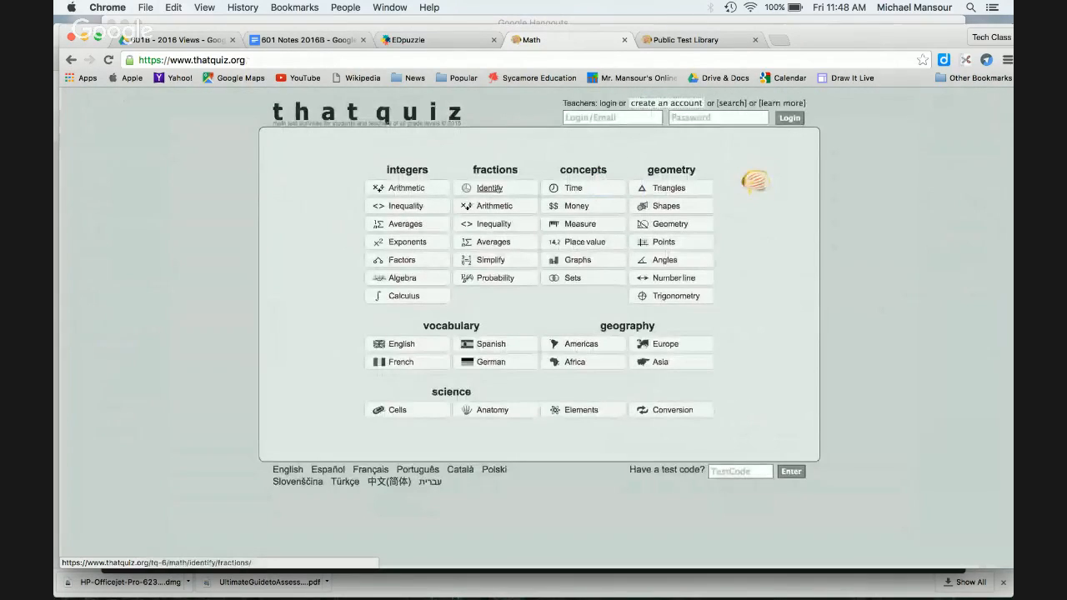
click(490, 189)
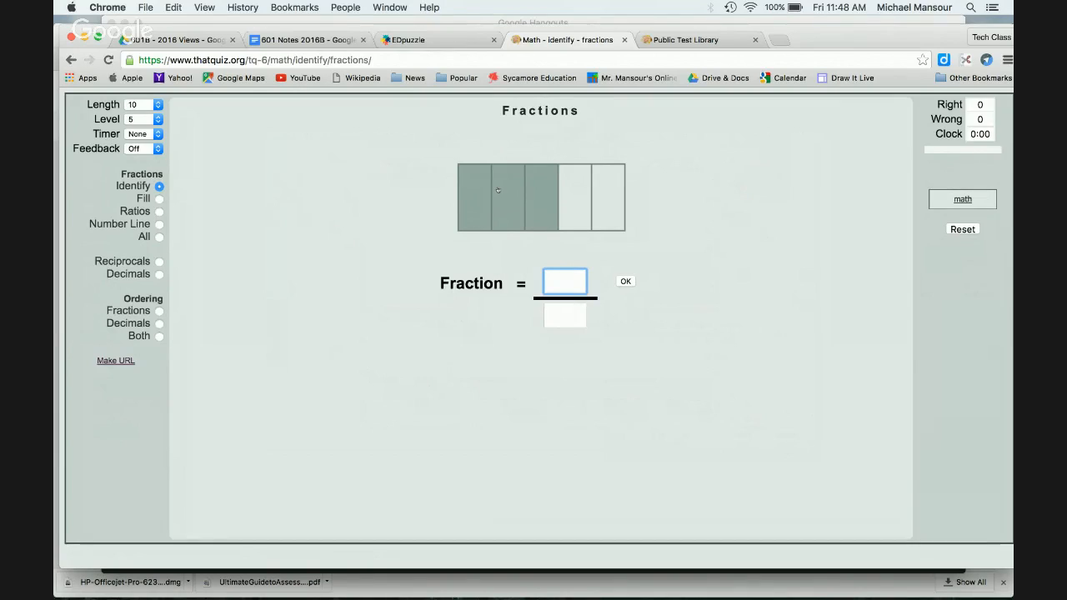
text(3)
key(Tab)
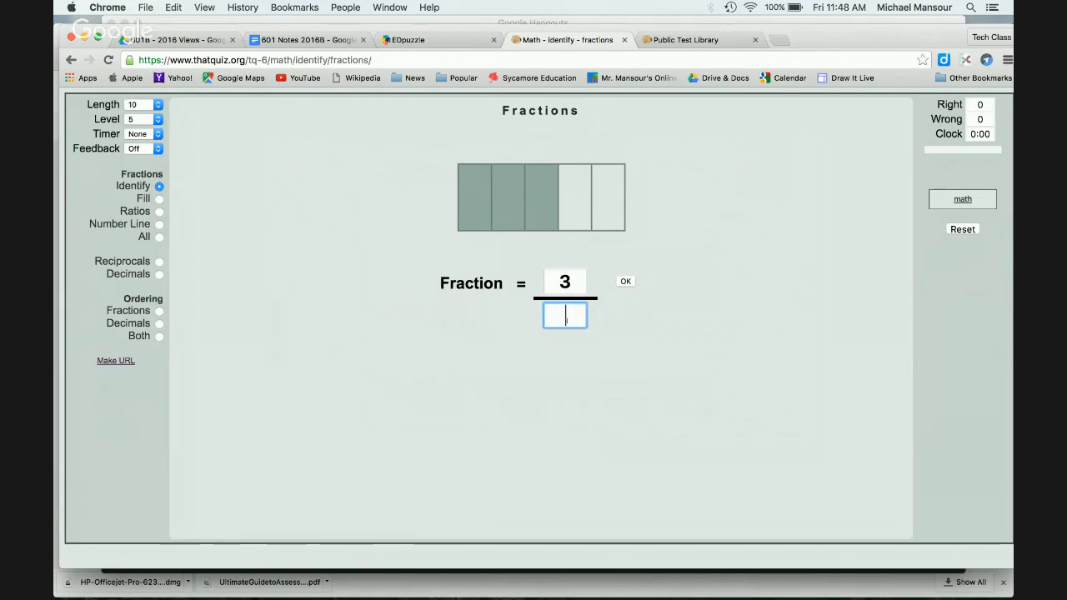
text(5)
click(618, 281)
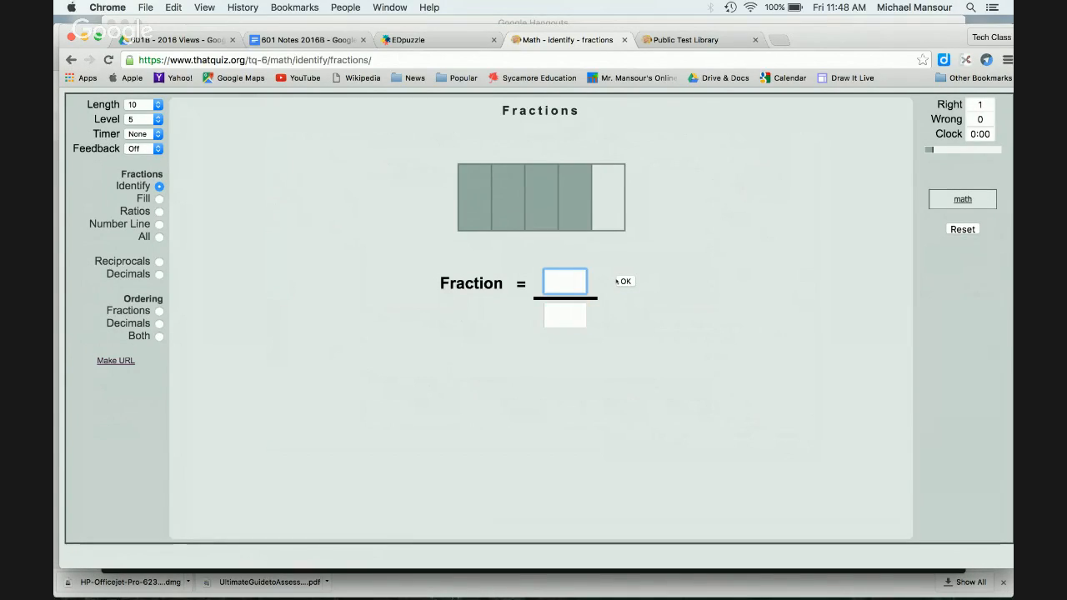
text(4)
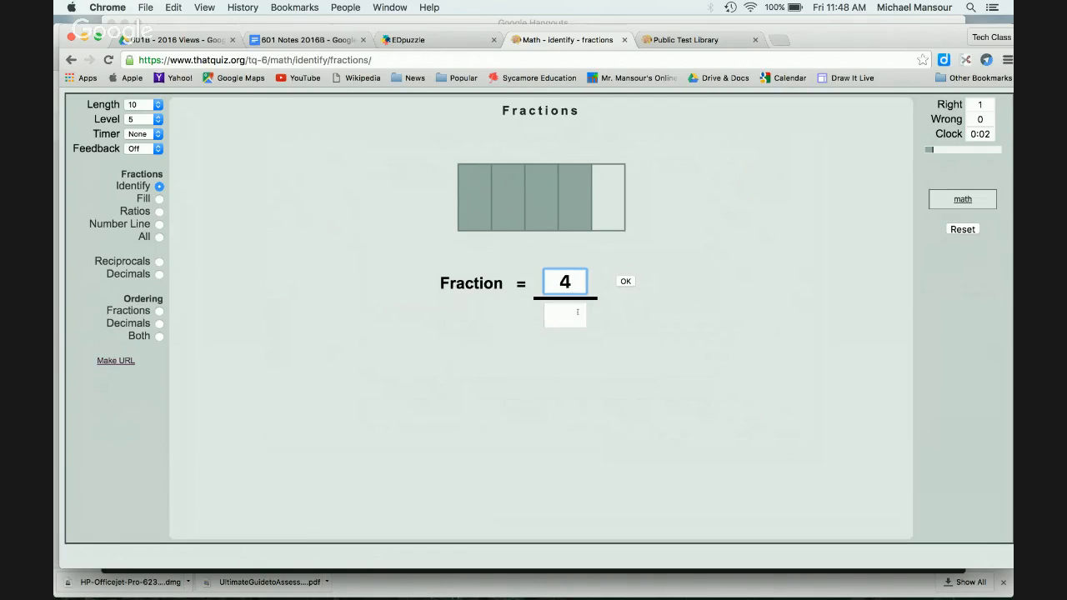
key(Tab)
text(5)
click(625, 282)
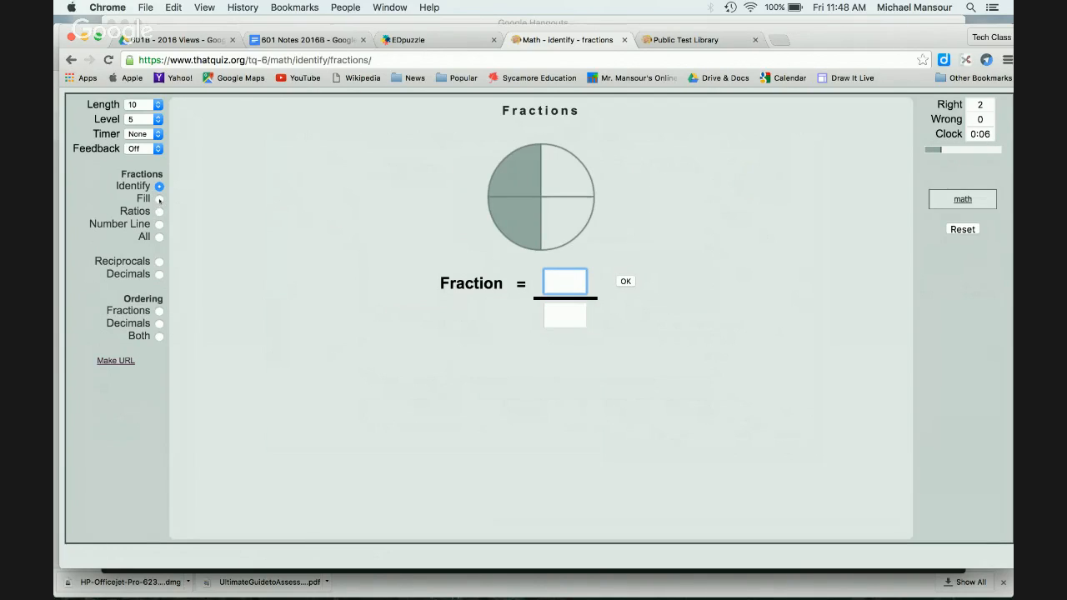
click(160, 199)
click(488, 192)
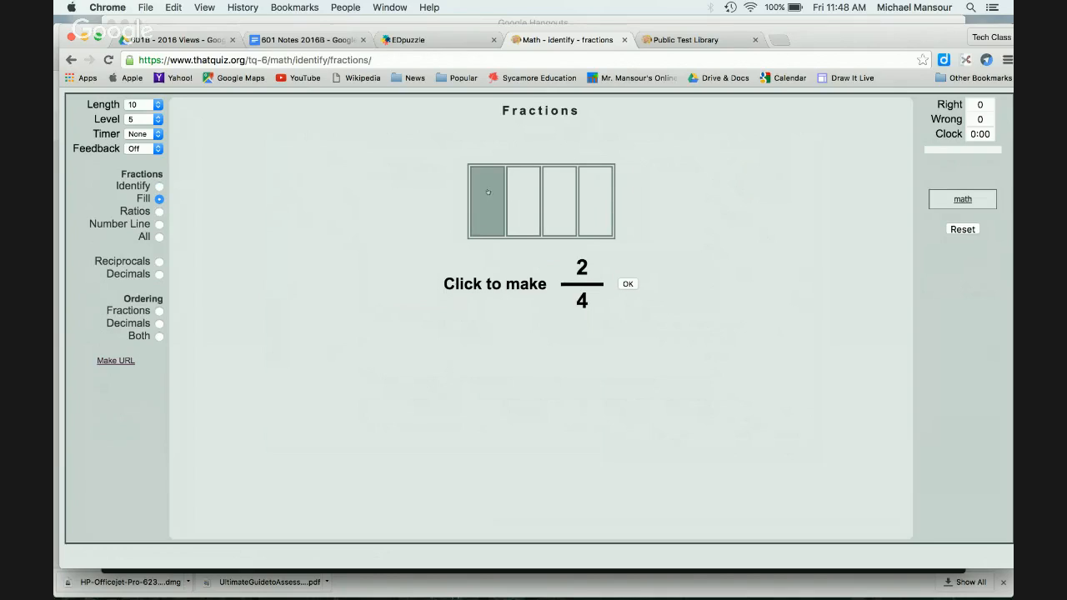
click(522, 192)
click(628, 284)
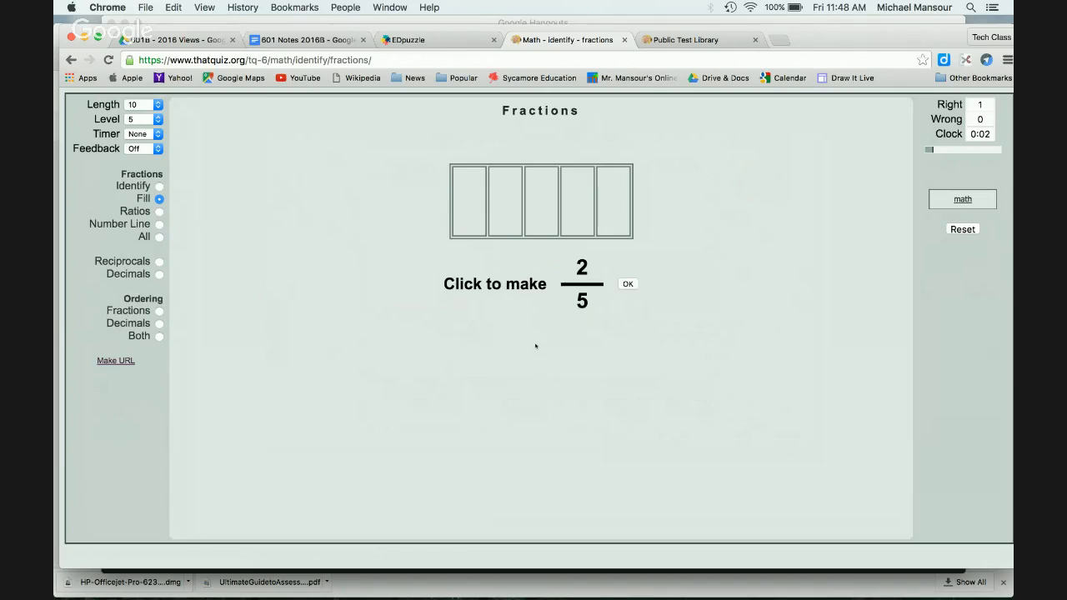
click(963, 199)
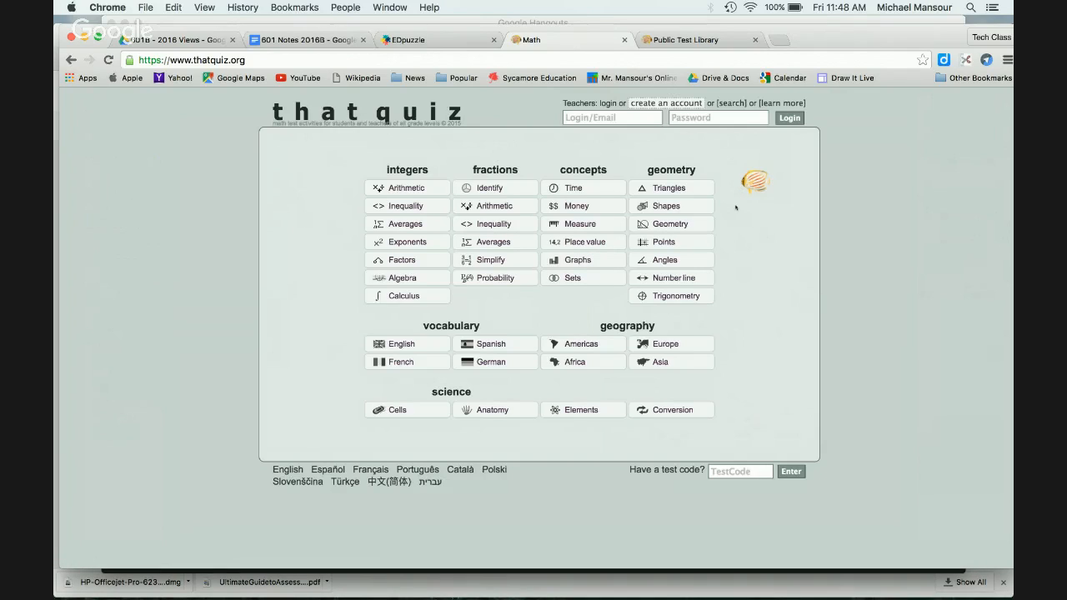
click(575, 206)
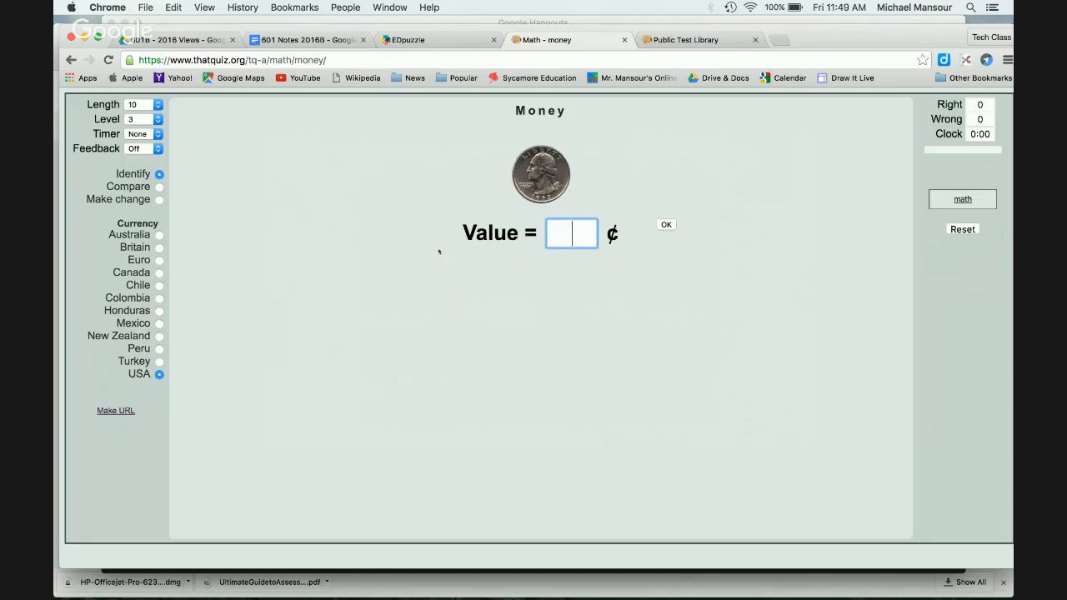
text(25)
key(Return)
text(20)
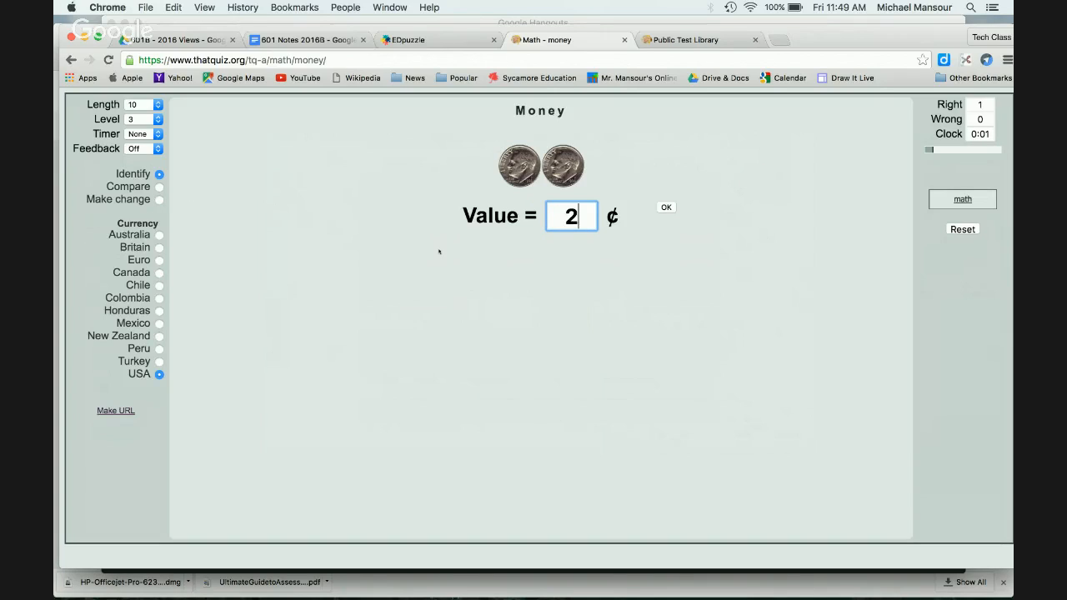
click(664, 208)
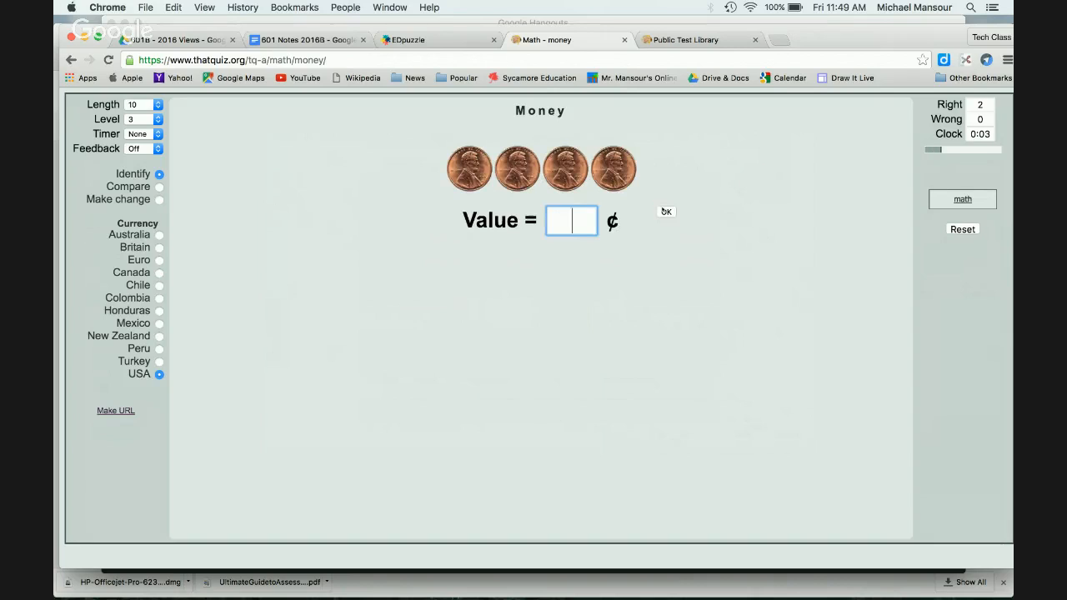
text(4)
click(664, 211)
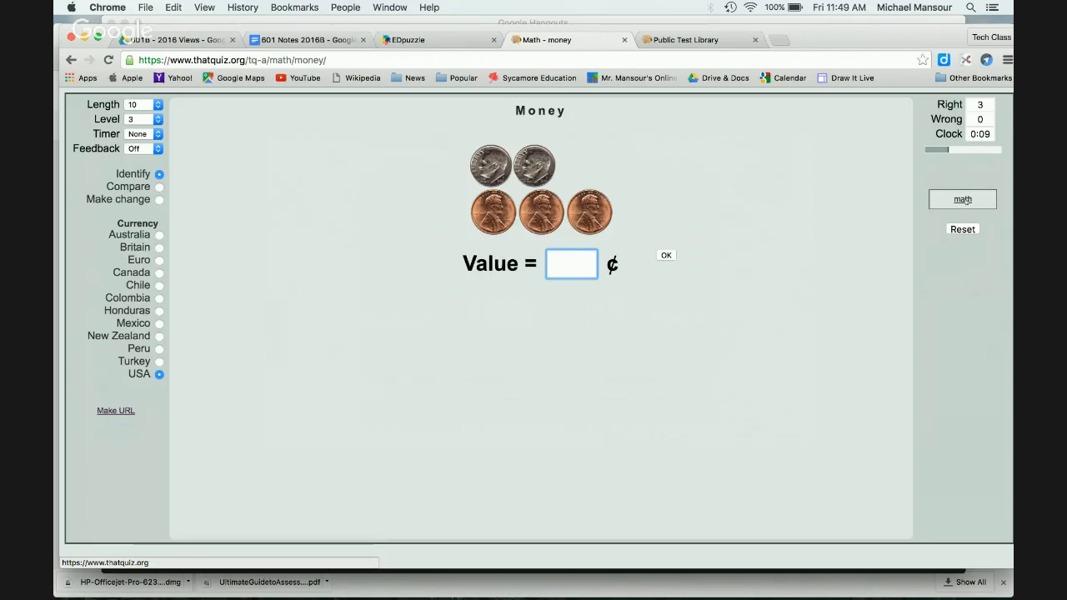
click(964, 200)
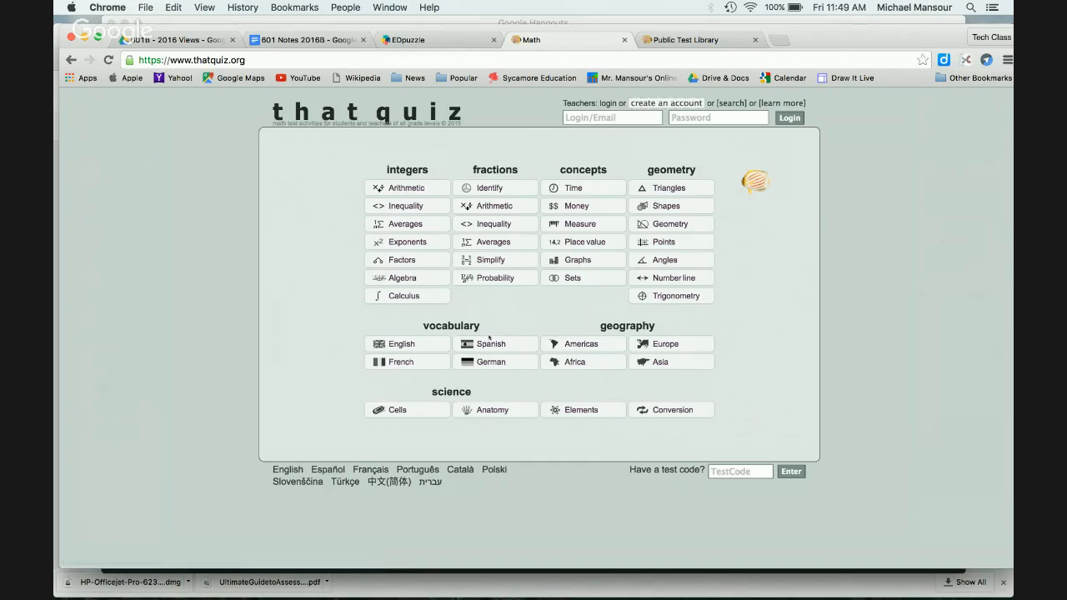
click(581, 346)
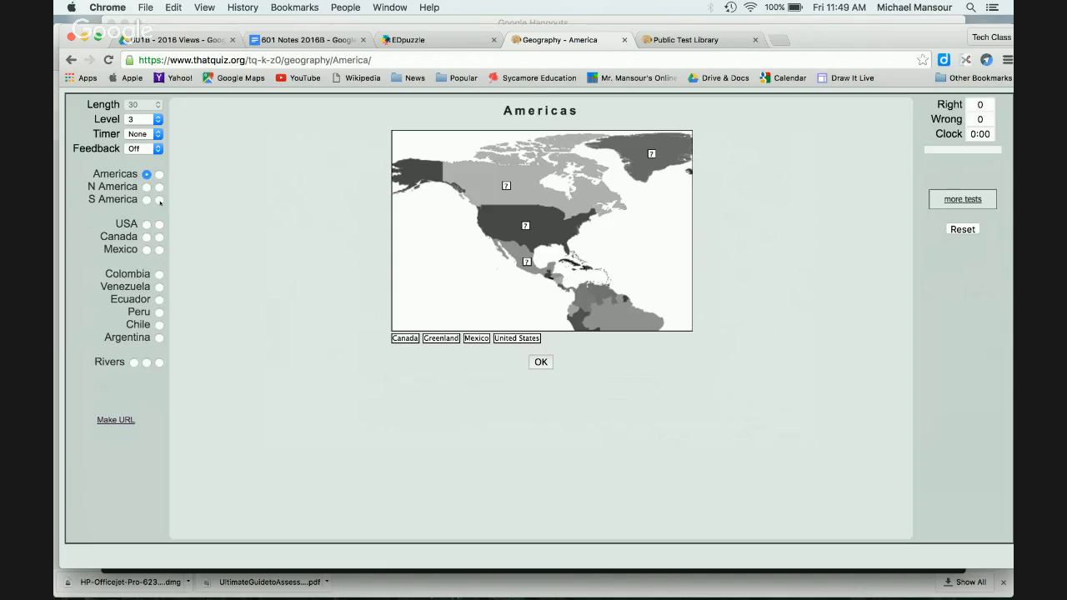
click(146, 225)
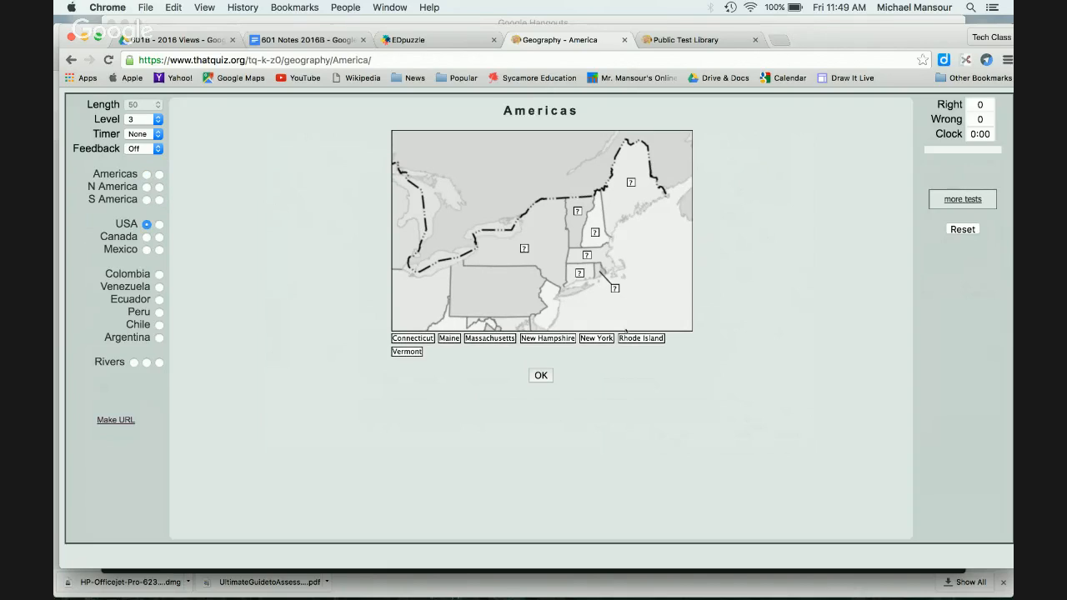
drag(419, 340, 574, 282)
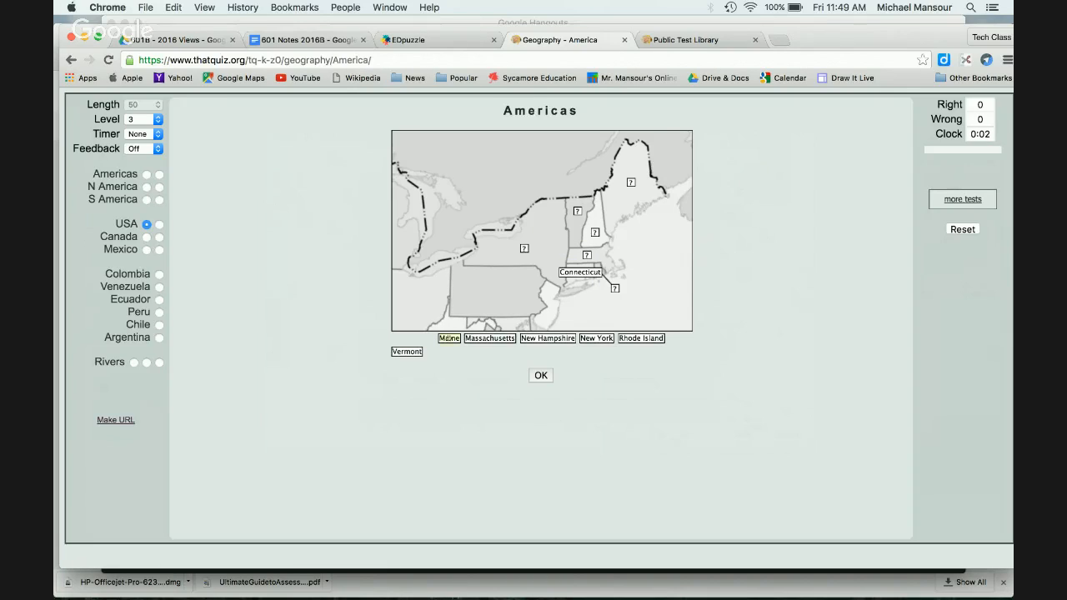
drag(447, 339, 631, 183)
drag(643, 337, 619, 290)
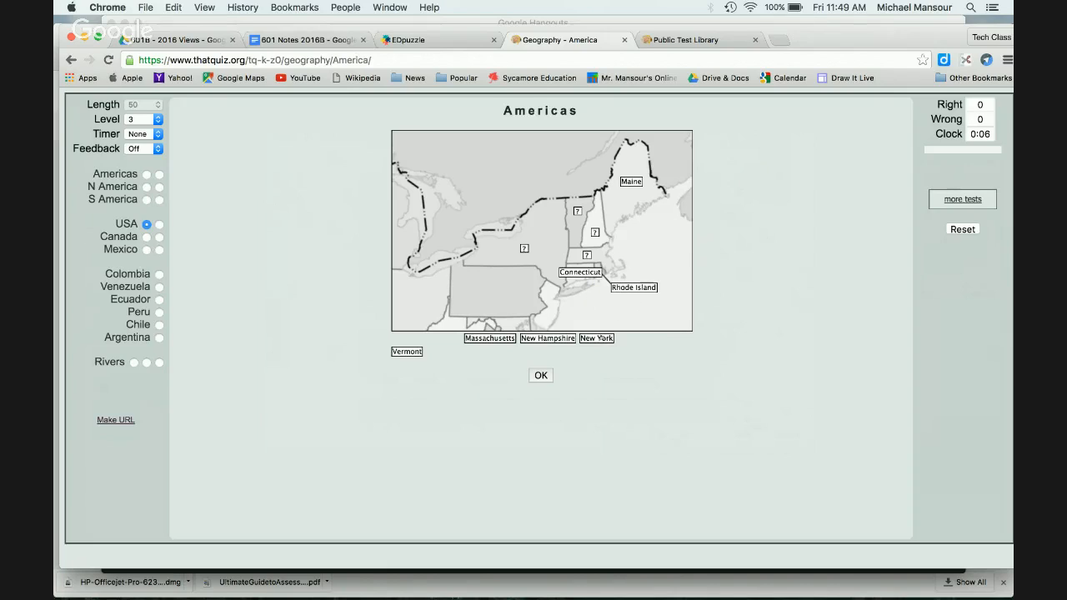
drag(601, 339, 526, 247)
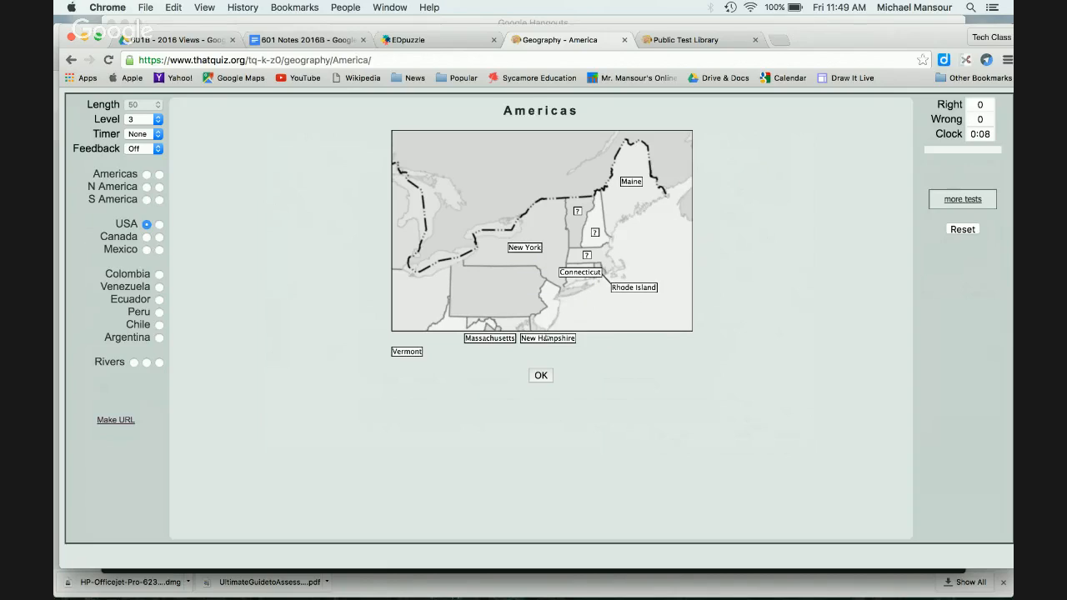
drag(546, 337, 596, 232)
drag(409, 351, 578, 210)
drag(497, 331, 592, 250)
click(541, 375)
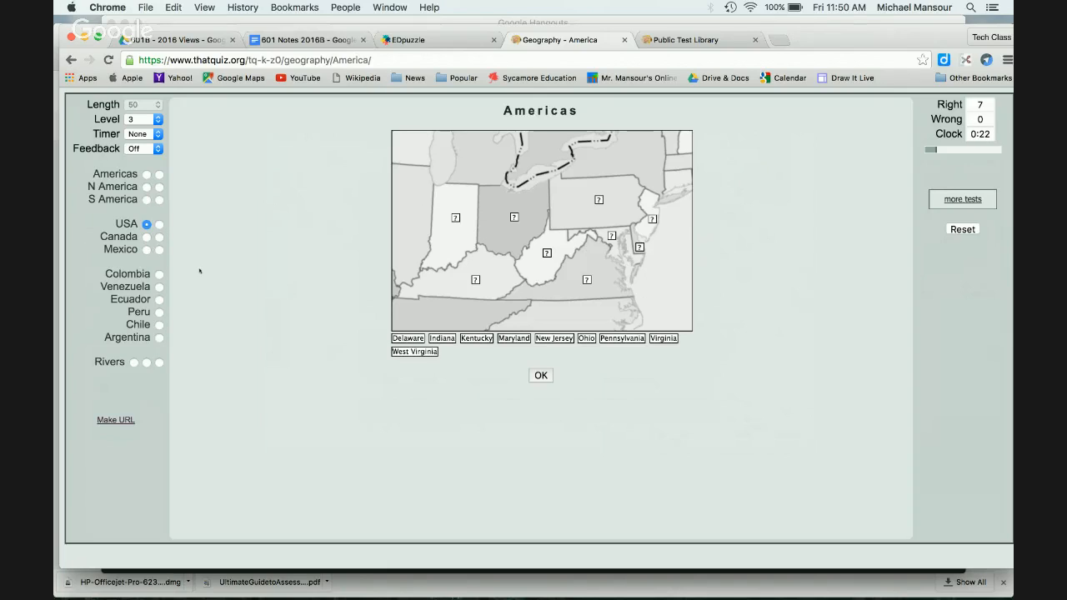
click(146, 200)
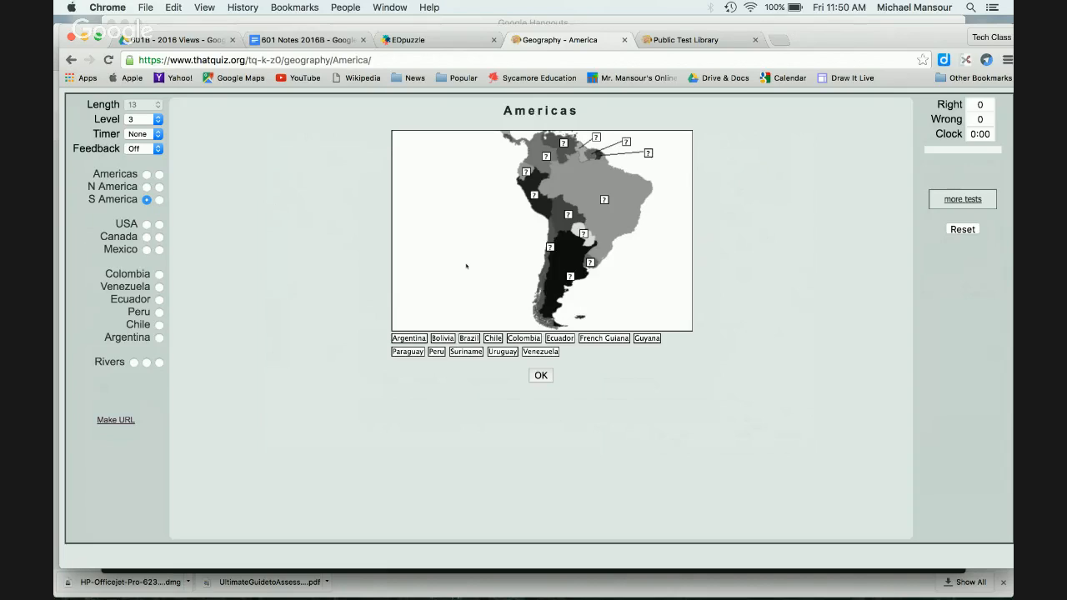
click(953, 200)
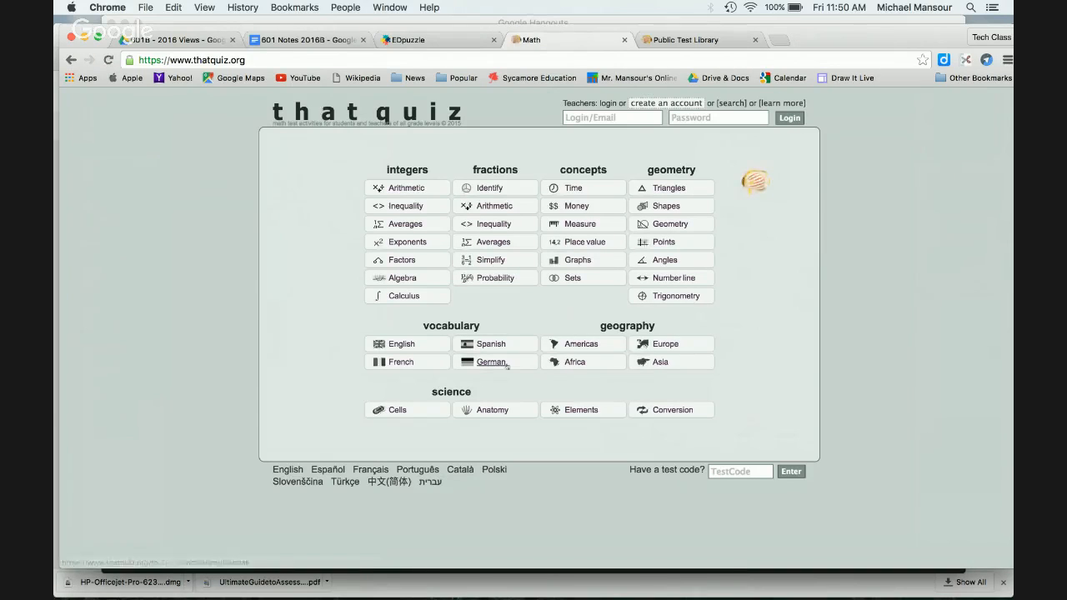
Step: Open the Anatomy quiz at level 2 and try the Arms and Digestive system sets
click(498, 412)
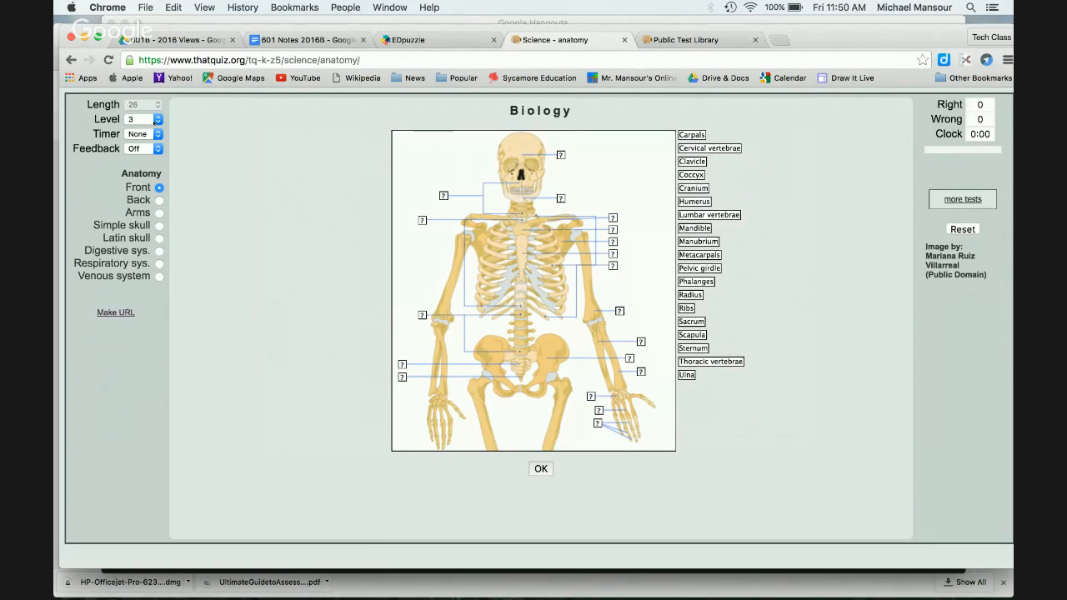
click(156, 121)
click(146, 108)
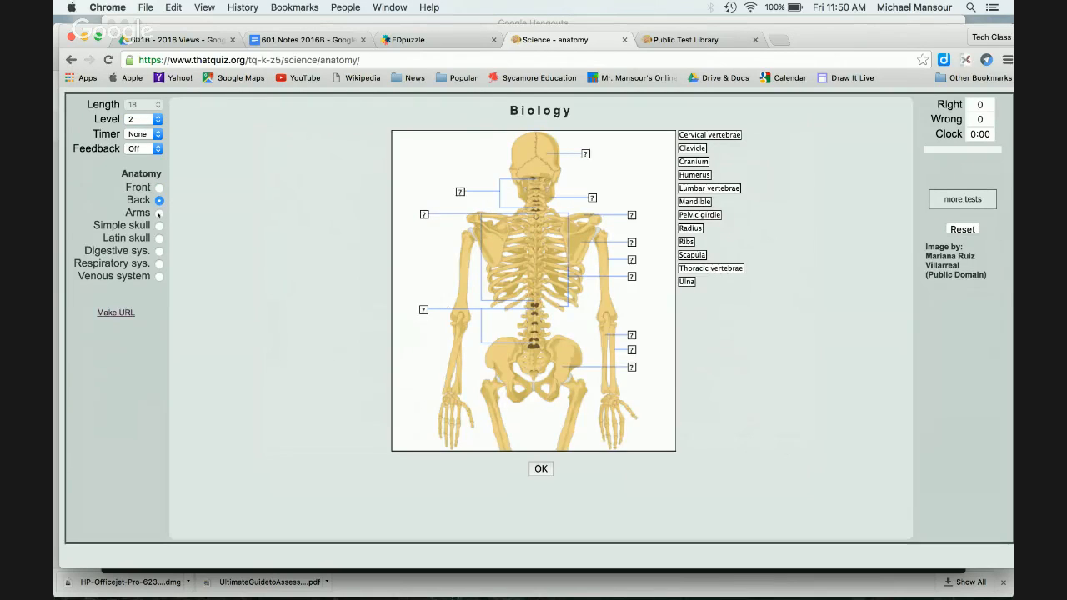
click(159, 212)
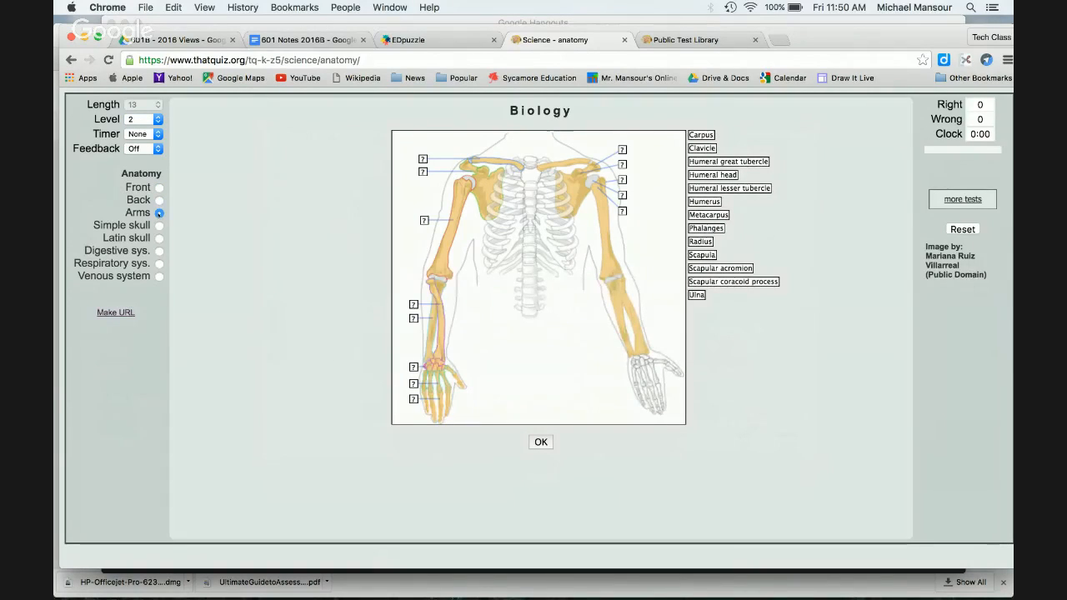
click(159, 251)
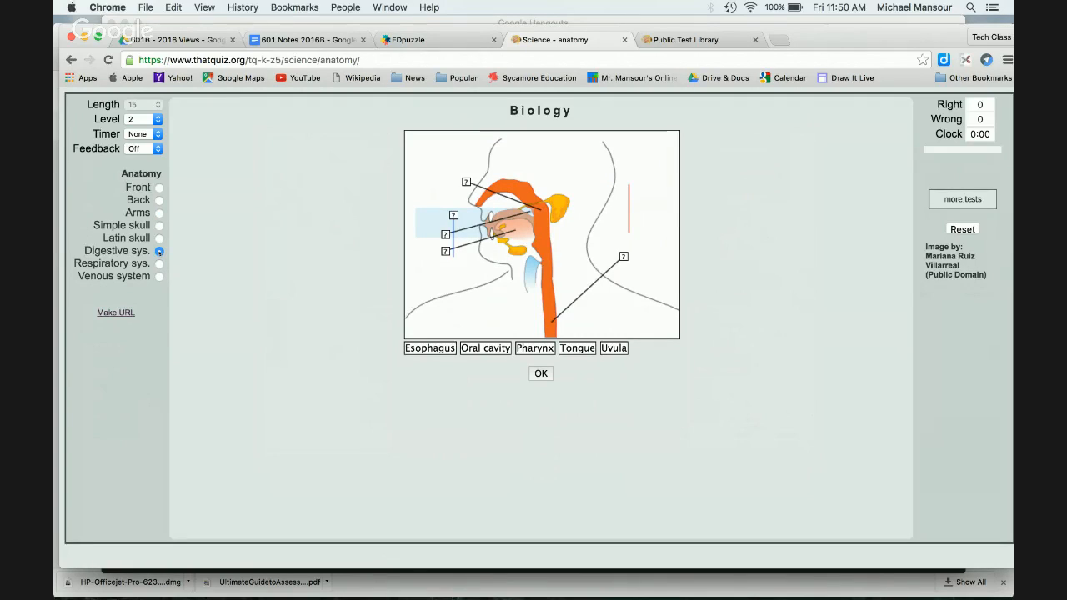
Step: Drop to level 1, try Venous then Respiratory, and return to the home page
click(149, 121)
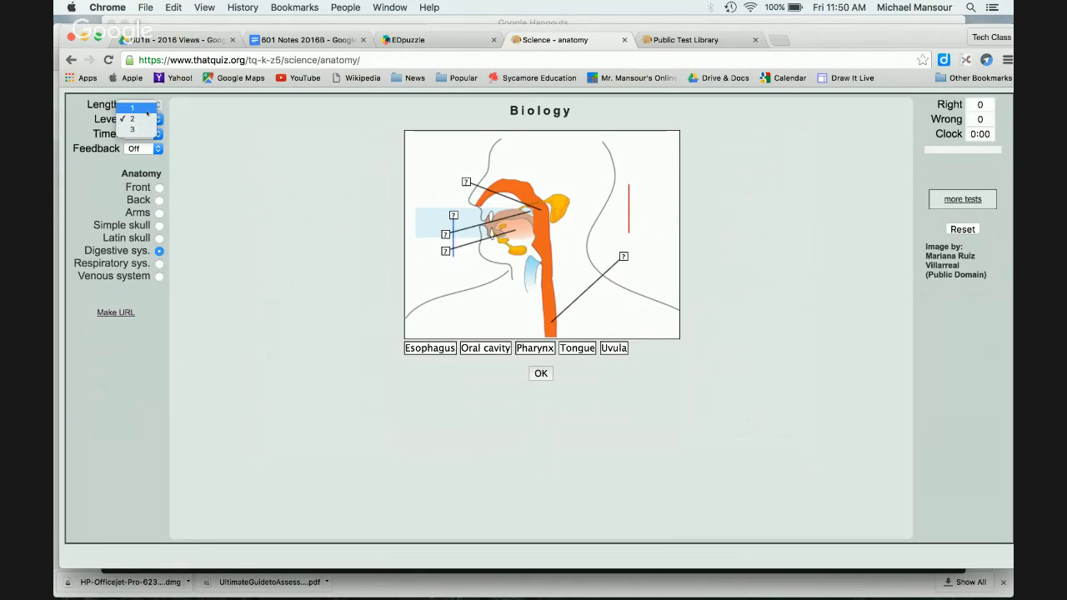
click(147, 109)
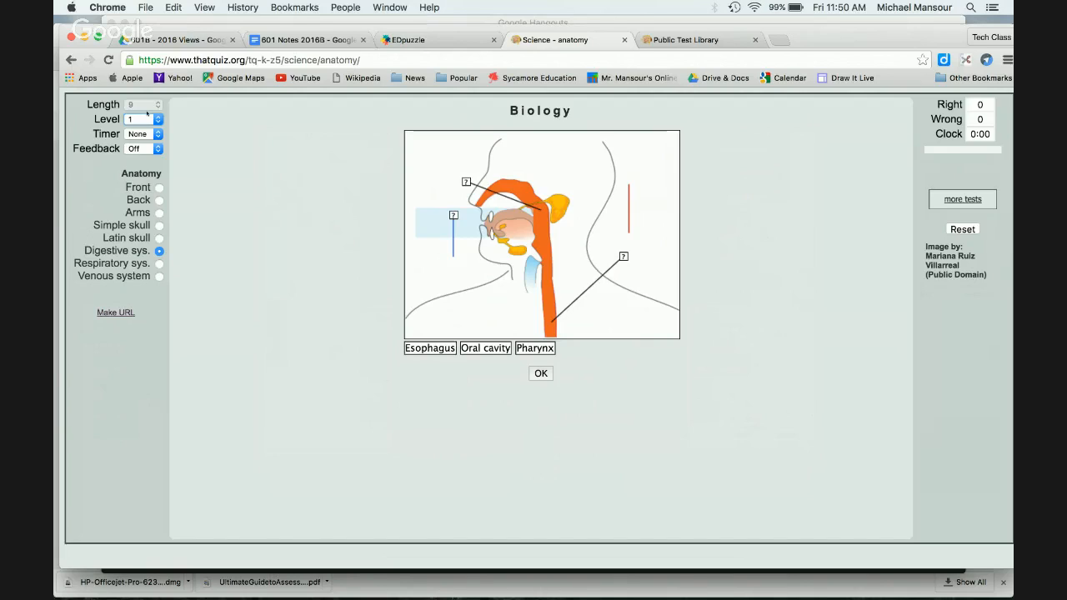
click(160, 276)
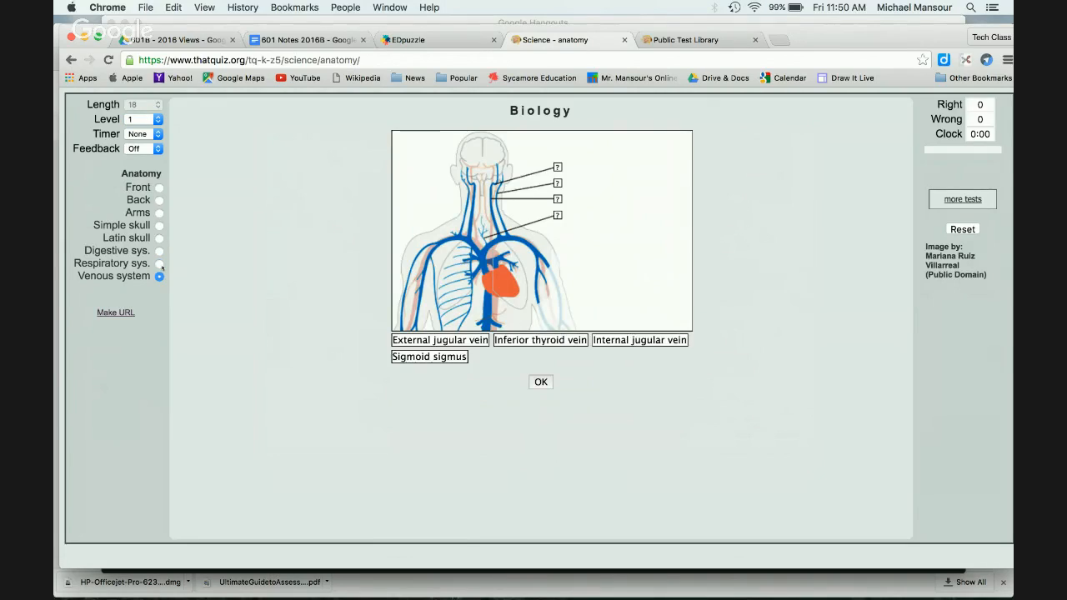
click(160, 265)
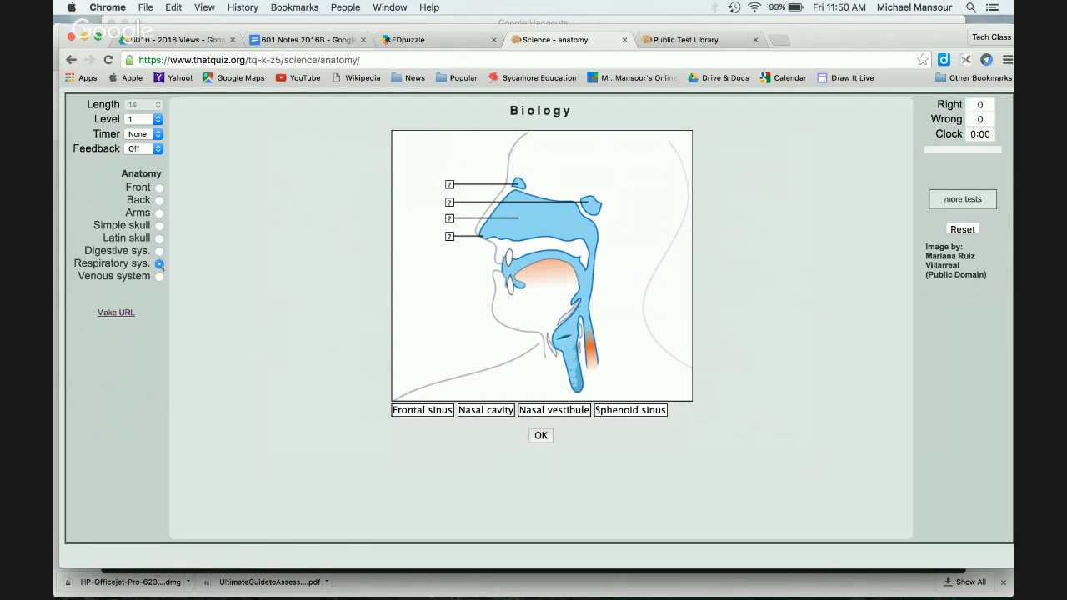
click(968, 203)
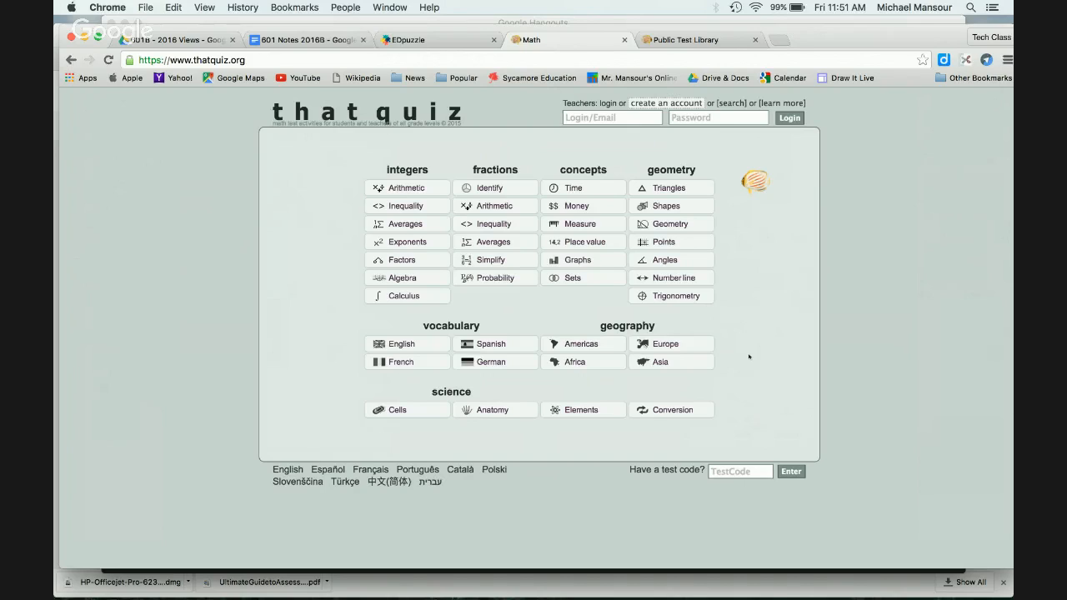
Step: Sign in with the teacher account's login and password
click(605, 118)
text(mmansour)
key(Tab)
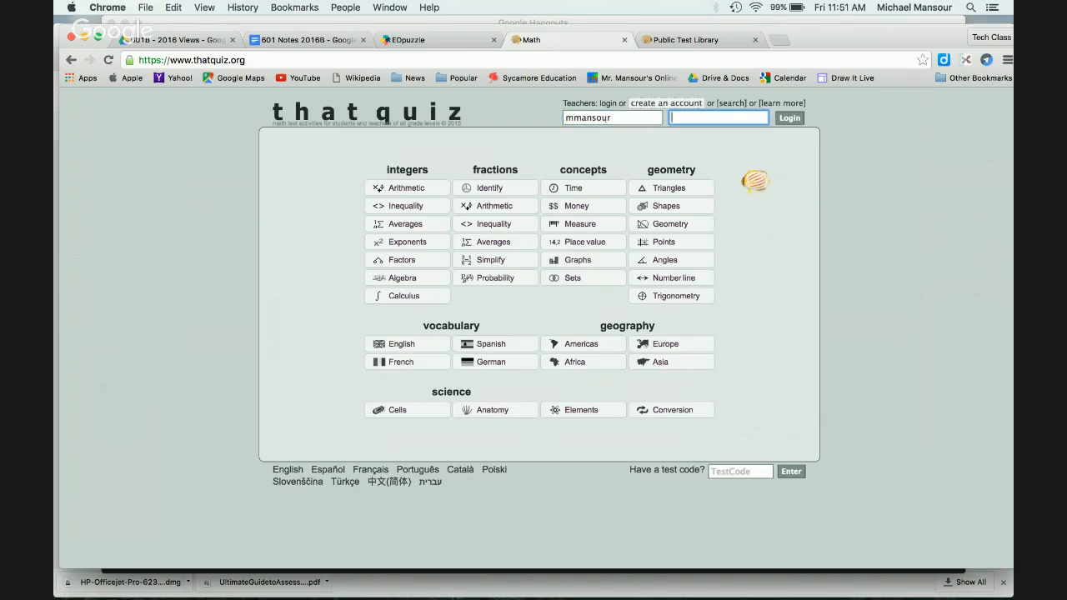
text(••••••••)
key(Return)
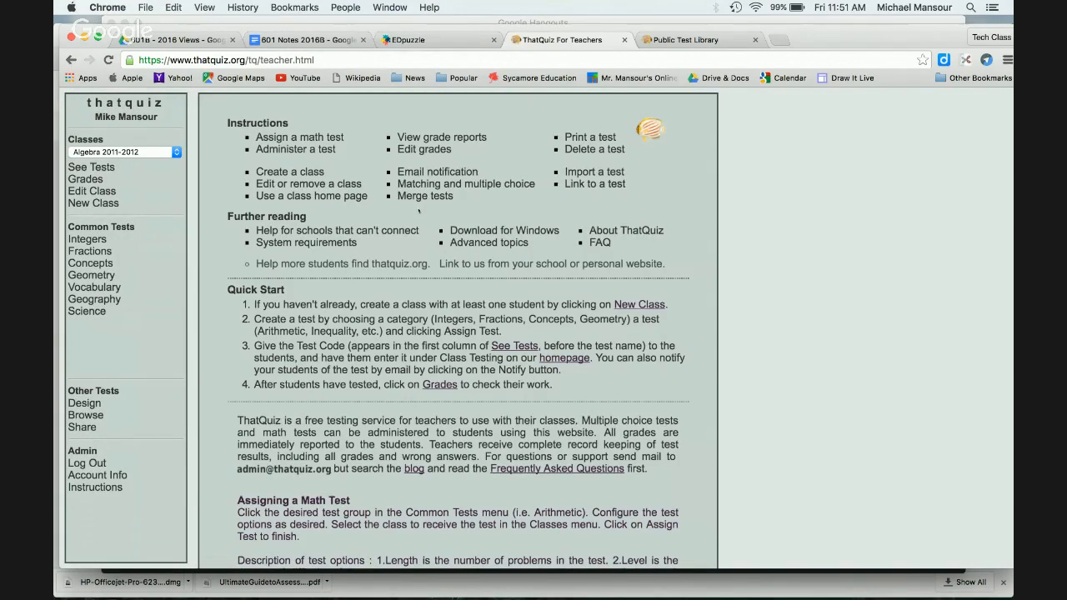
Step: Load thatquiz.org in a new tab, then go back to the teacher page
click(779, 41)
text(thatquiz.org)
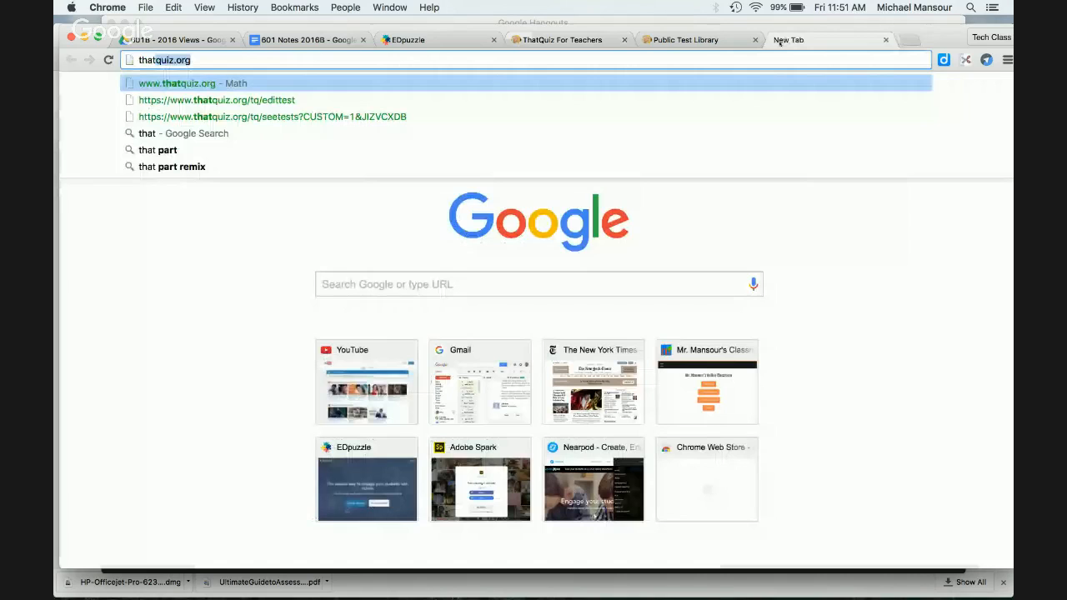
key(Return)
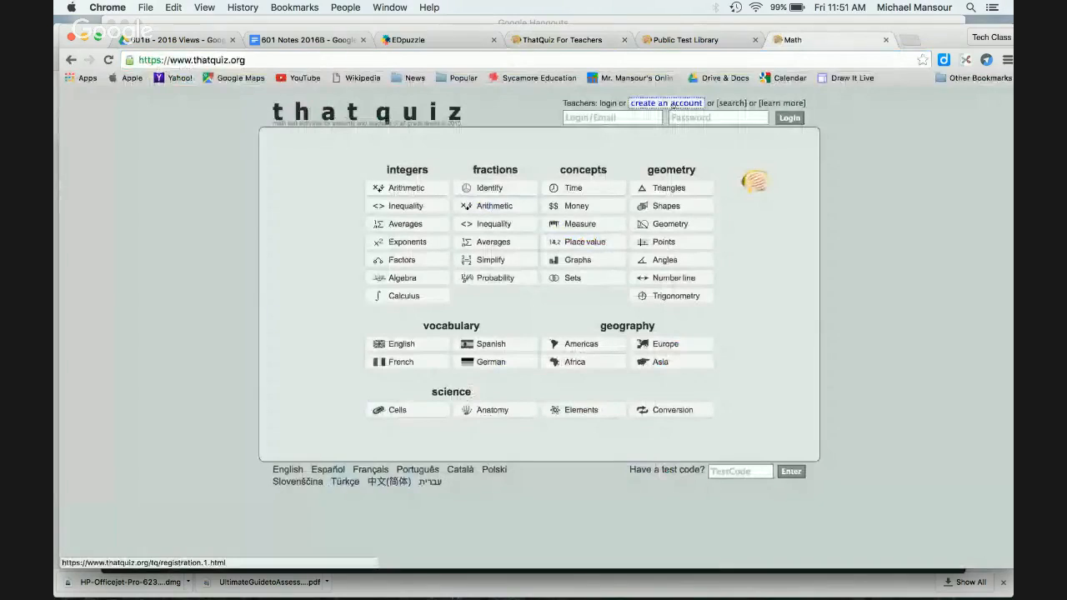
click(554, 40)
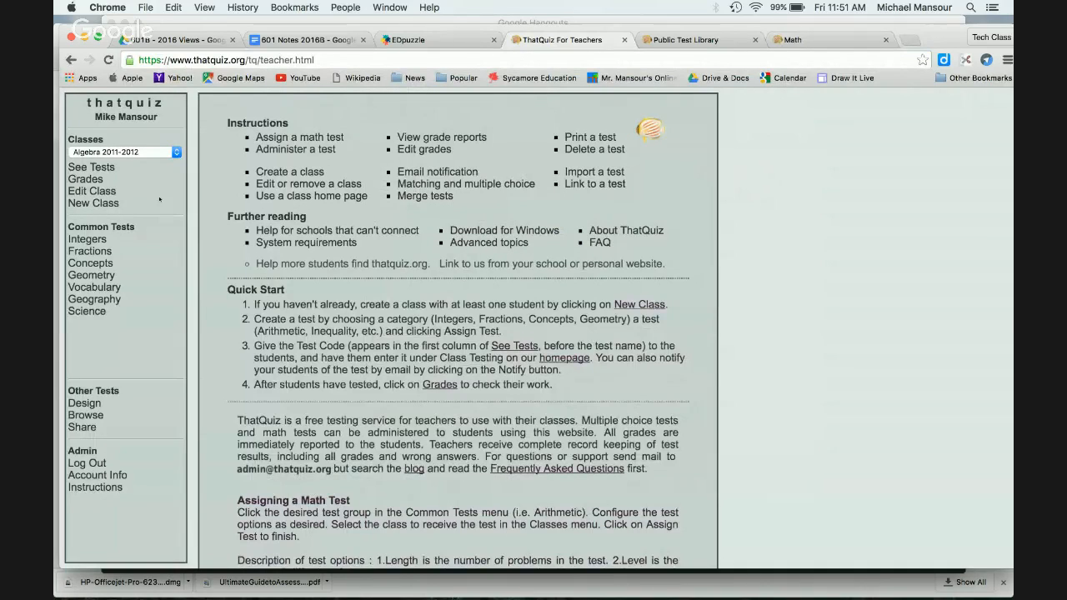
Step: Start a new class registration with a first student named 'Your Name'
click(115, 204)
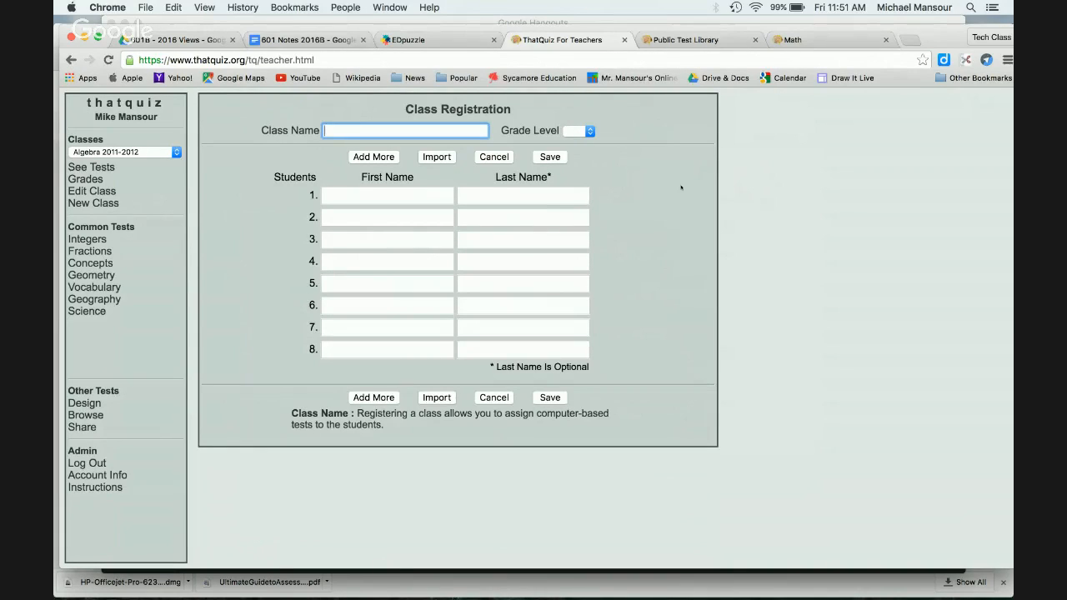
click(420, 203)
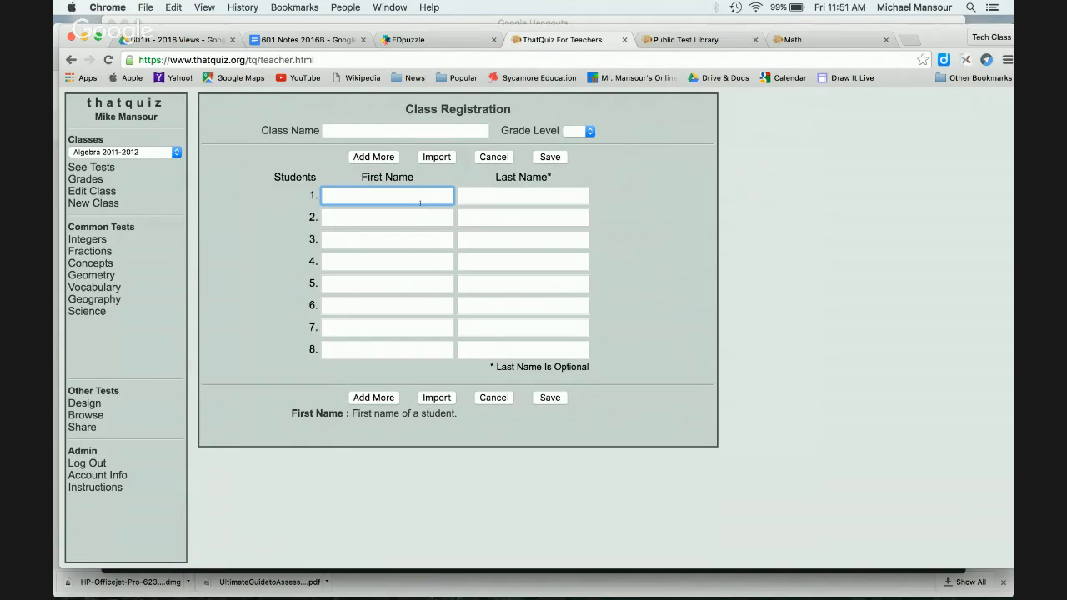
text(Your)
key(Tab)
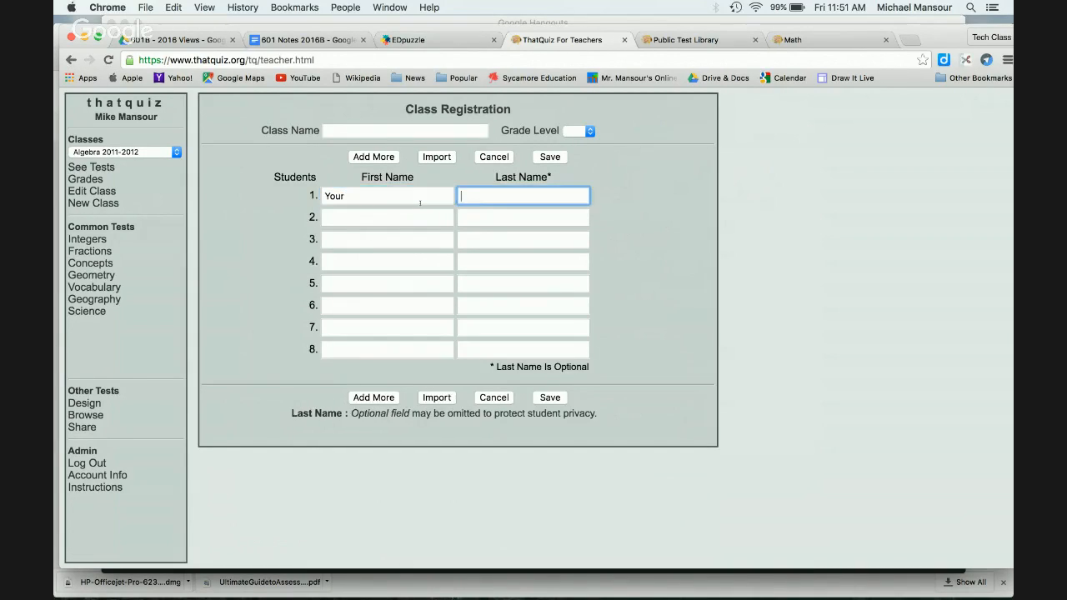
text(Name)
Step: Enter a second student's first and last name, then cancel the registration
click(356, 215)
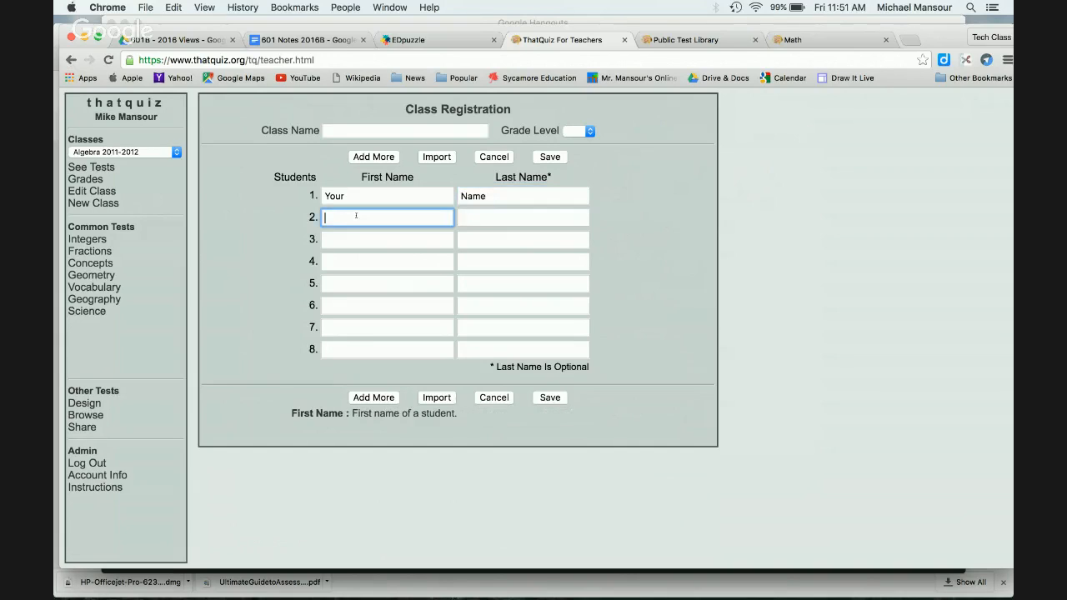
text(Mike)
key(Tab)
text(Mansour)
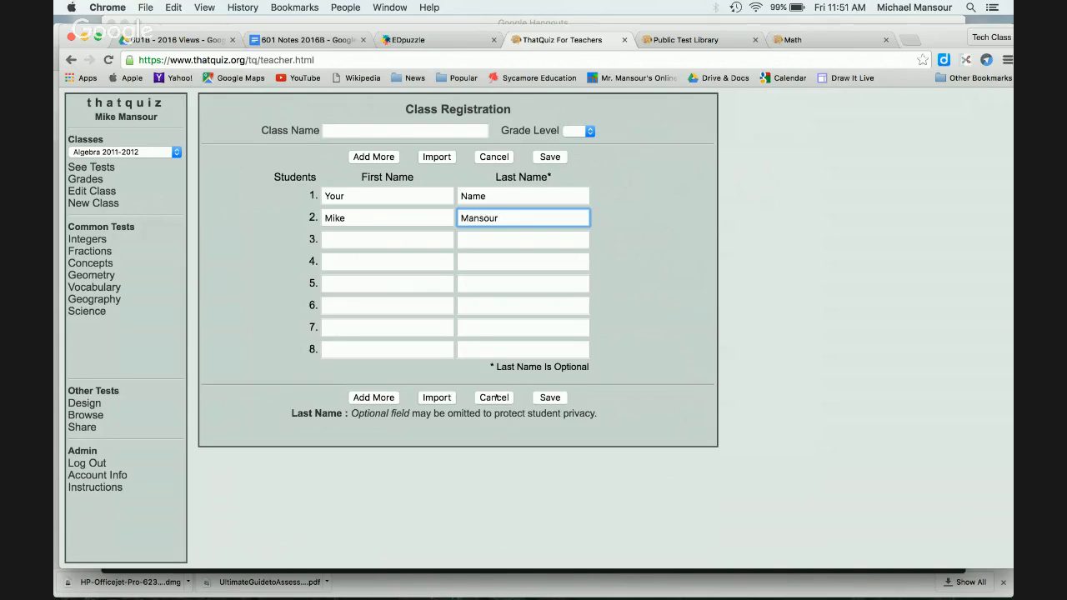
click(495, 398)
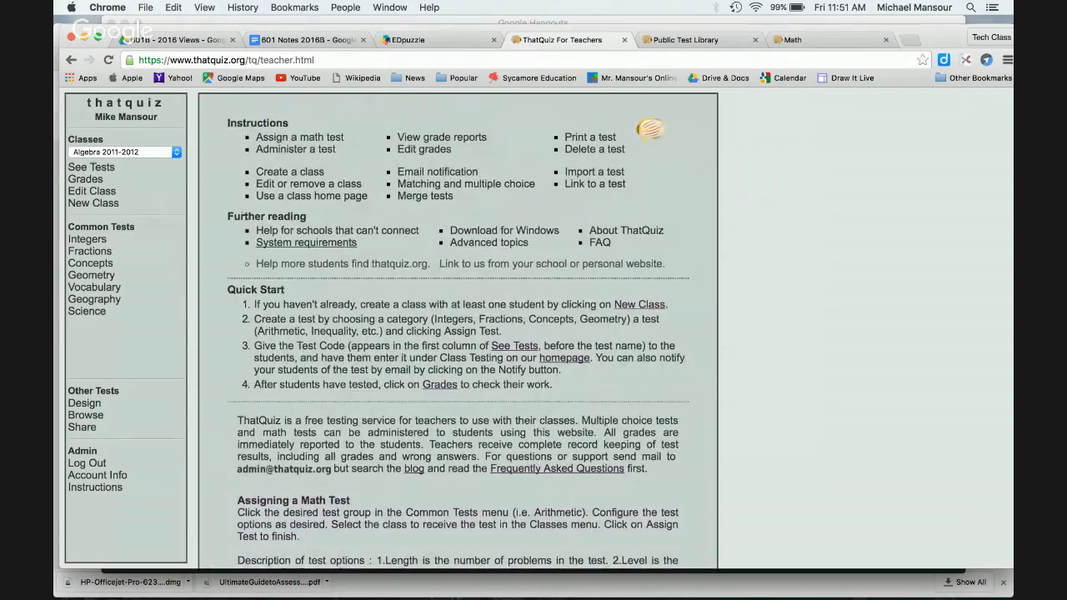
Step: Choose Sample Class from the class list and open its Edit Class page
click(170, 152)
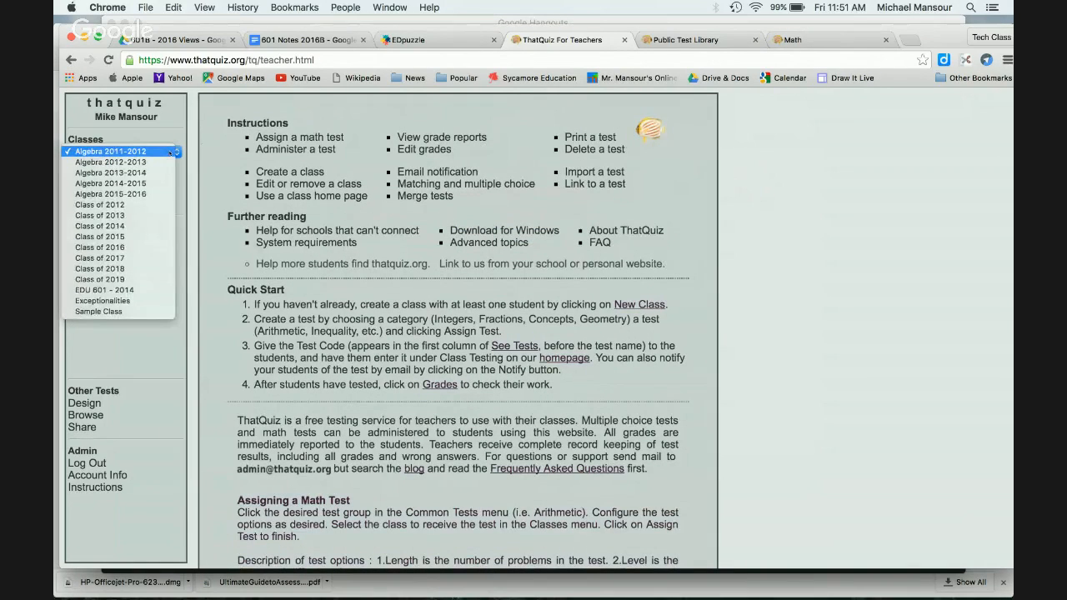
click(136, 311)
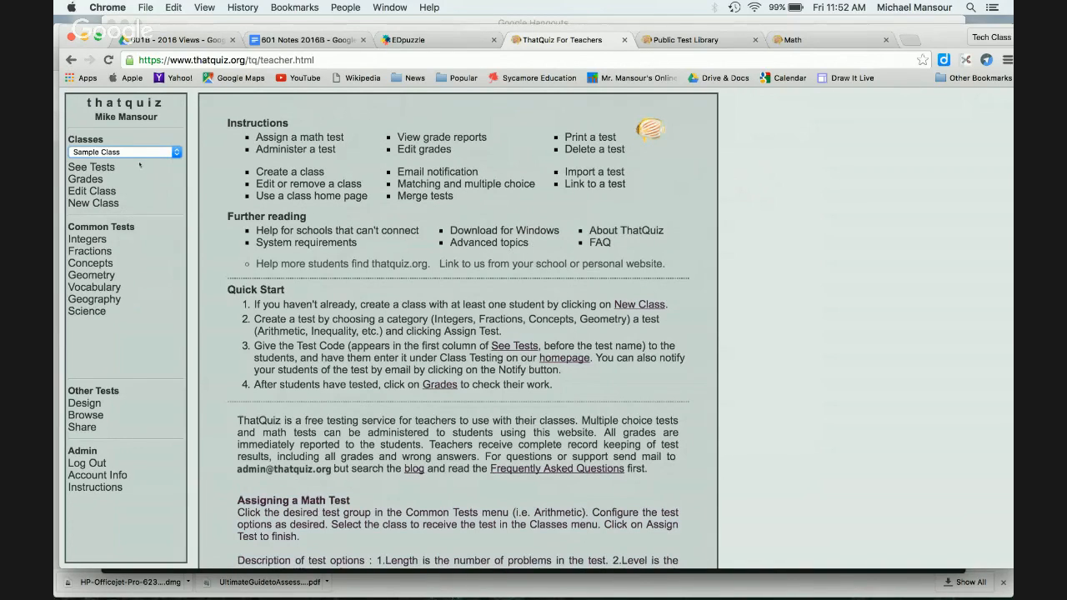
click(103, 192)
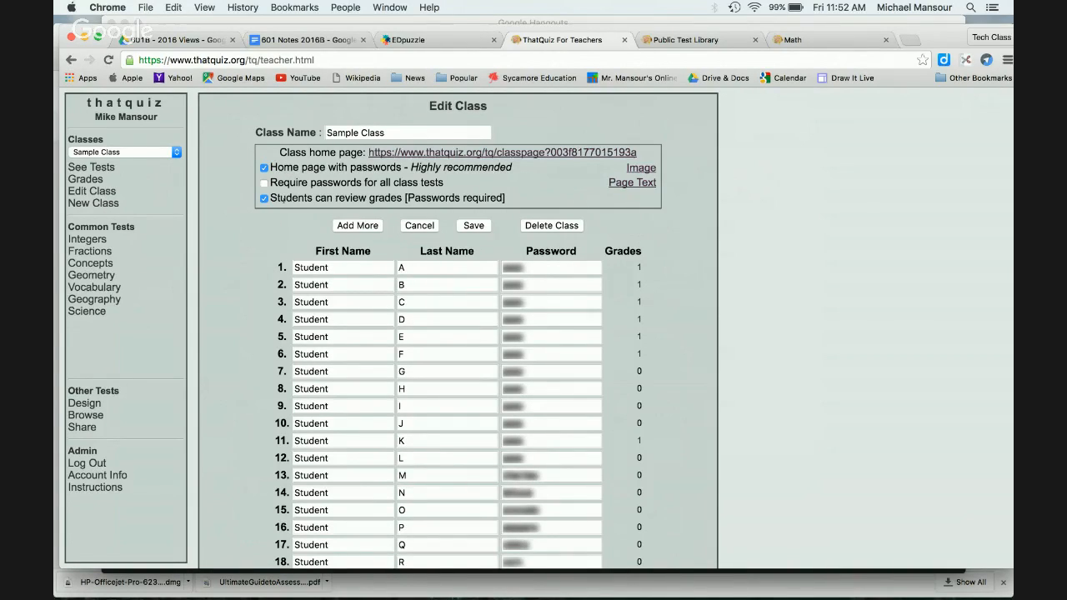
Step: Toggle home page passwords off and on, then open the class home page link in a new tab
click(264, 168)
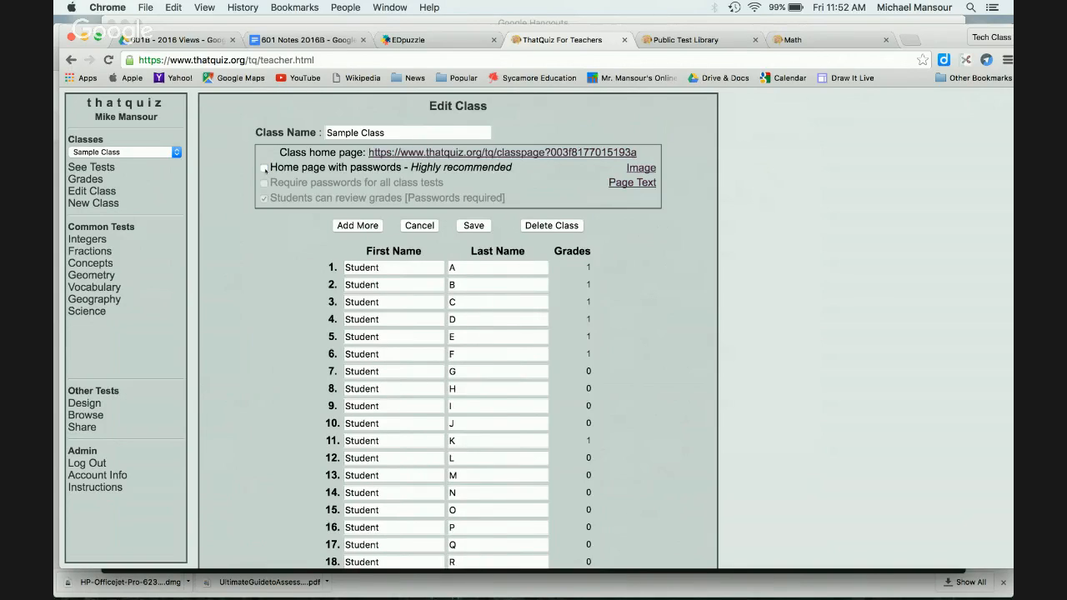
click(264, 167)
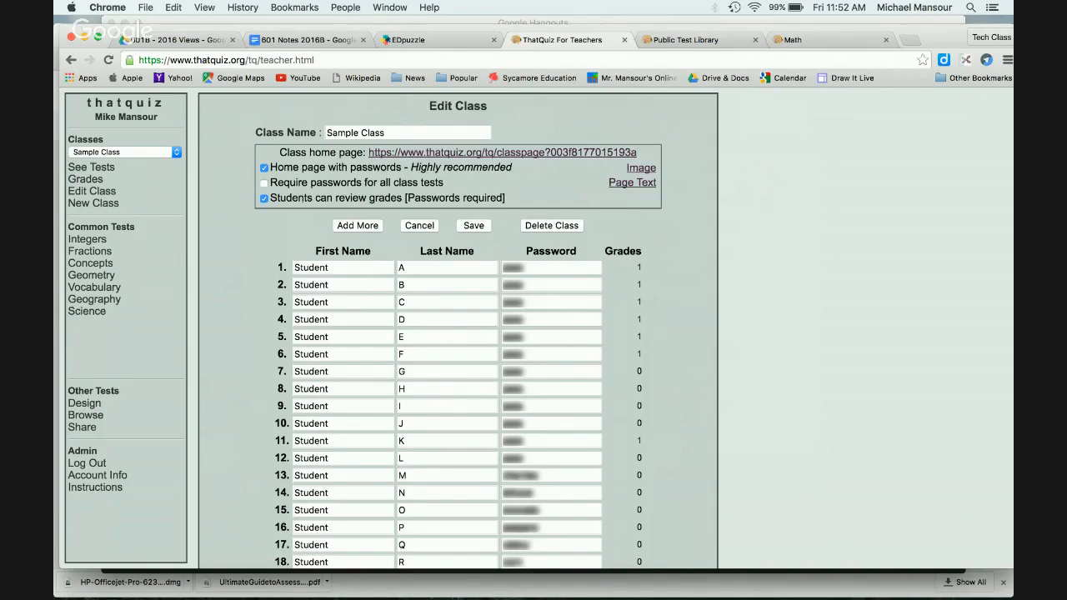
scroll(355, 306, down, 5)
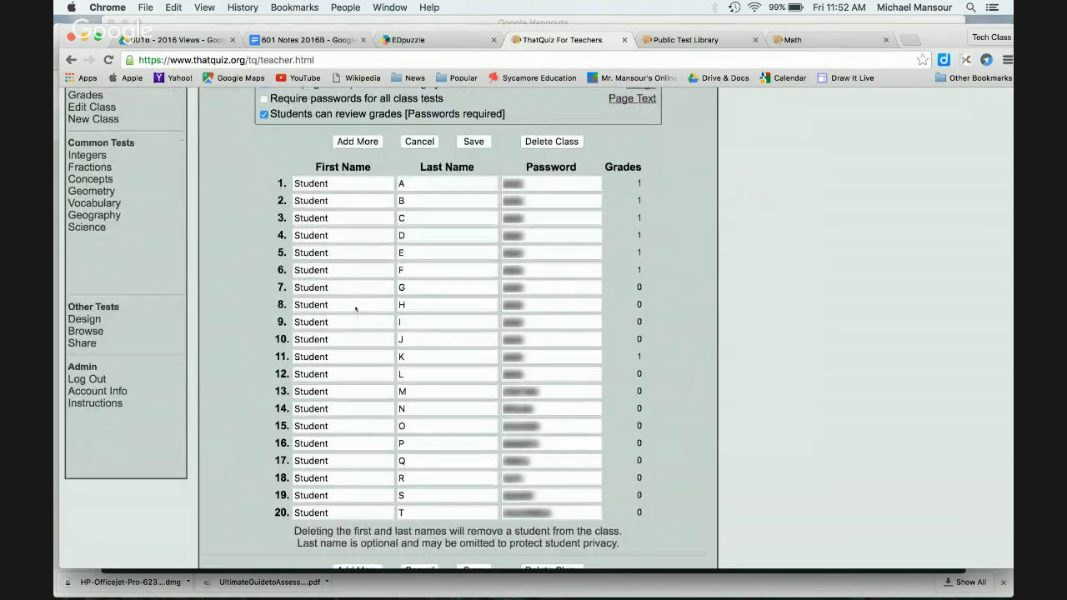
scroll(361, 304, up, 4)
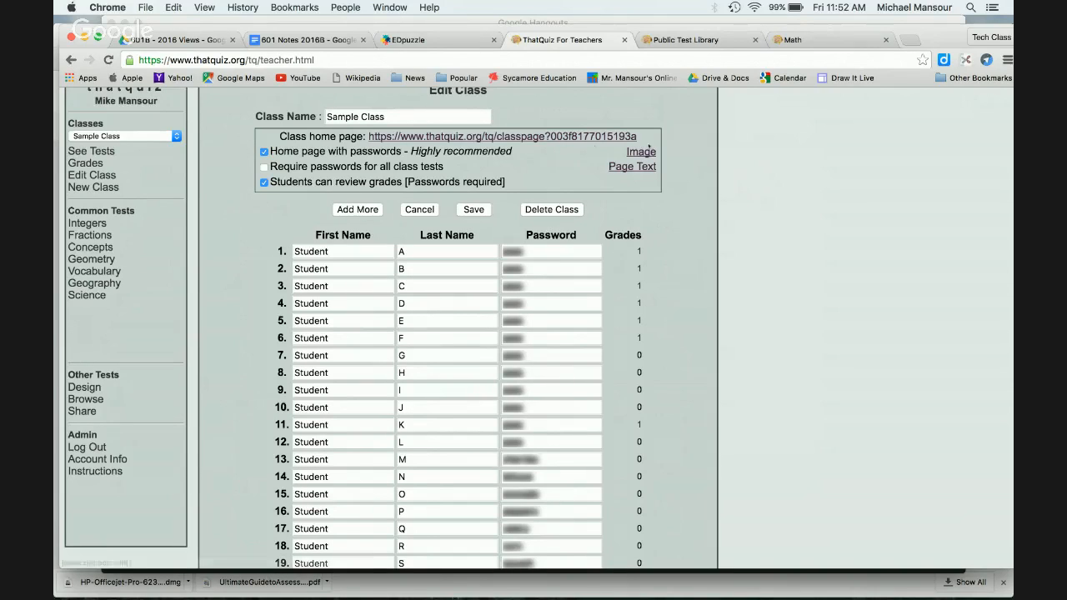
drag(640, 136, 367, 135)
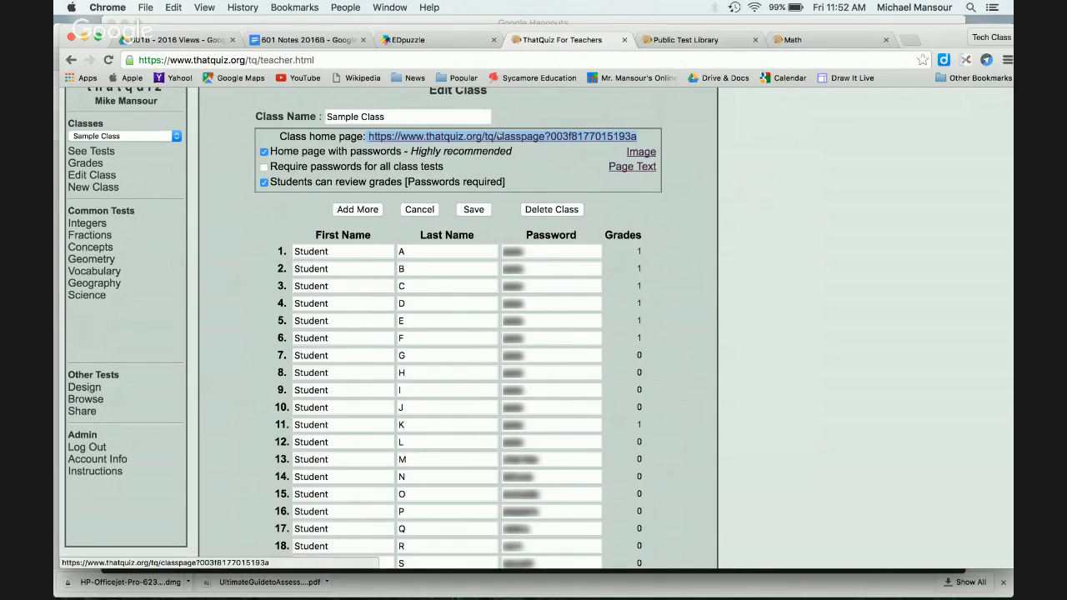
click(498, 135)
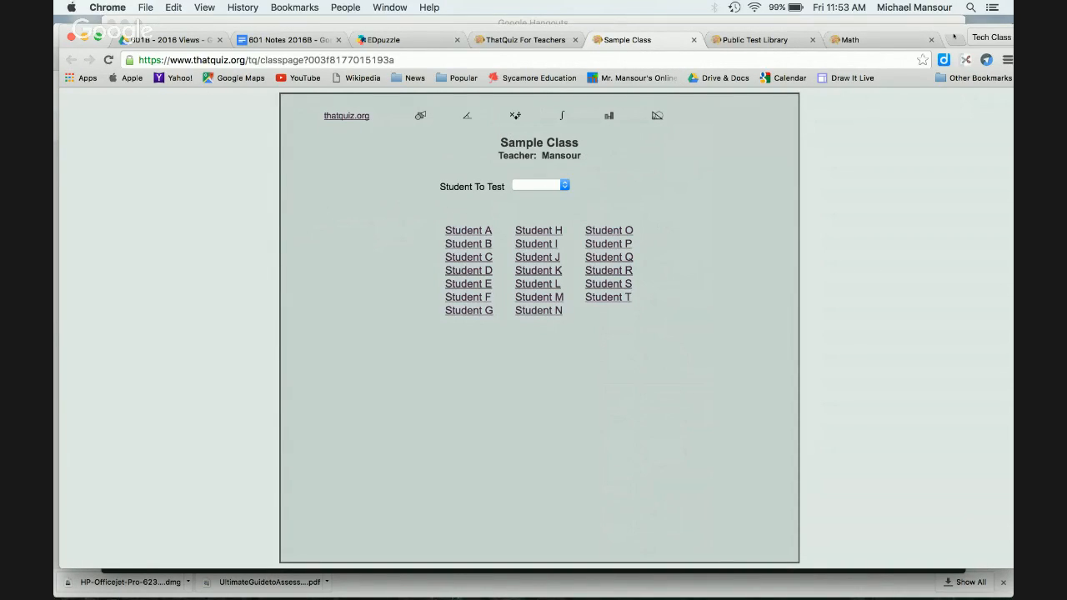
Step: In a new tab, load mrmansour.com and follow its 2016 That Quiz link
click(955, 37)
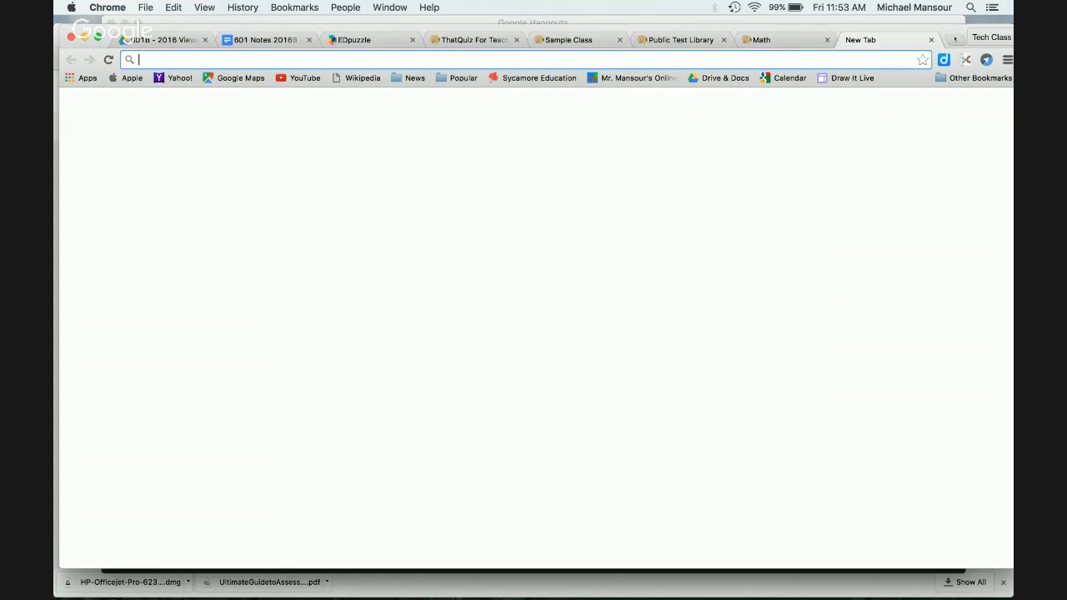
text(my)
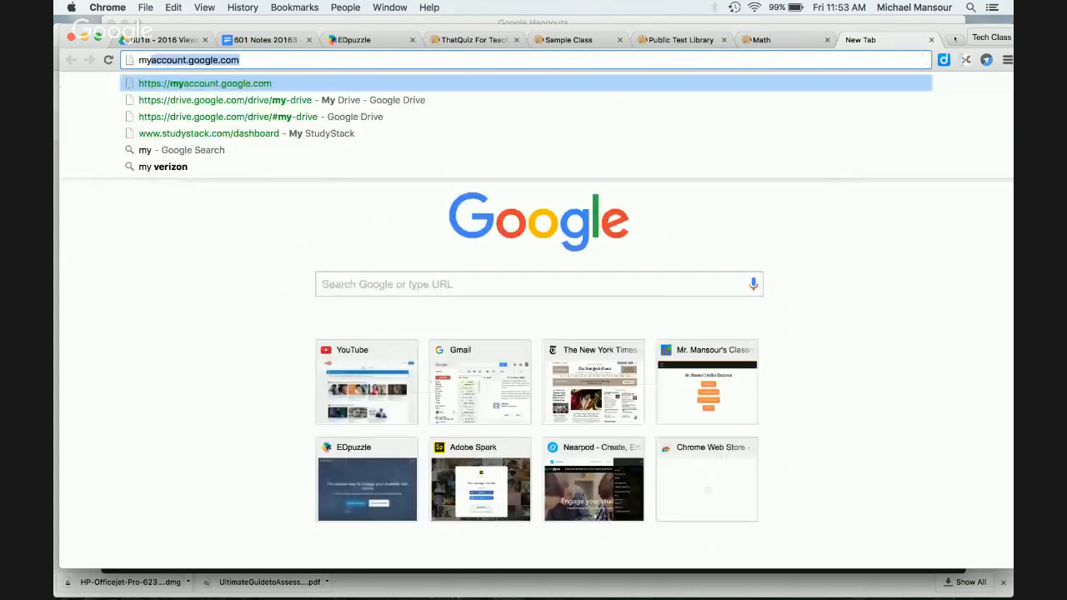
key(BackSpace)
key(BackSpace)
text(rmansour.com)
key(Return)
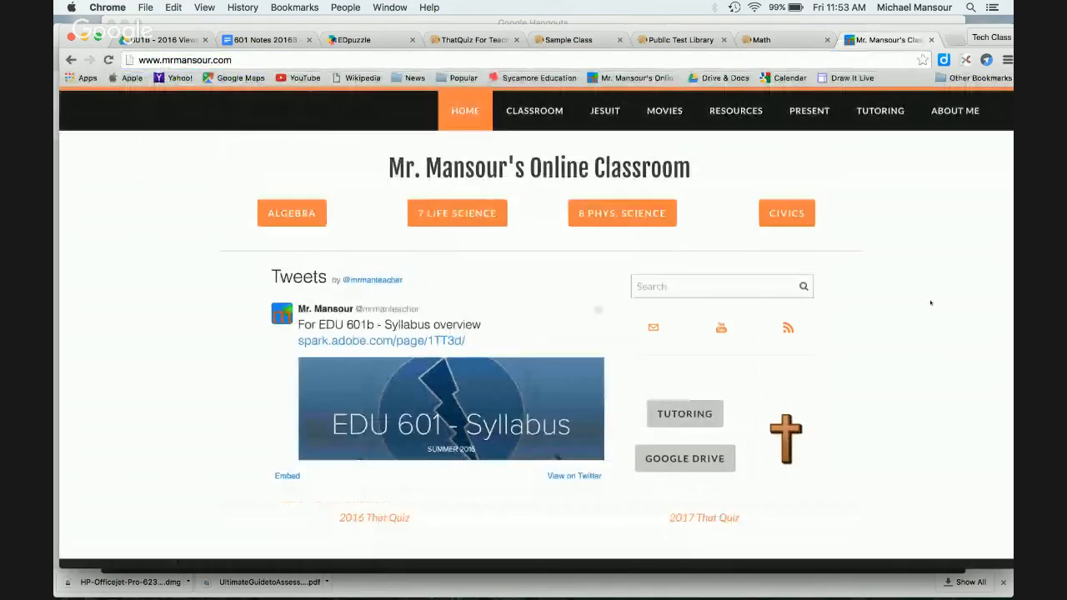
scroll(431, 441, down, 3)
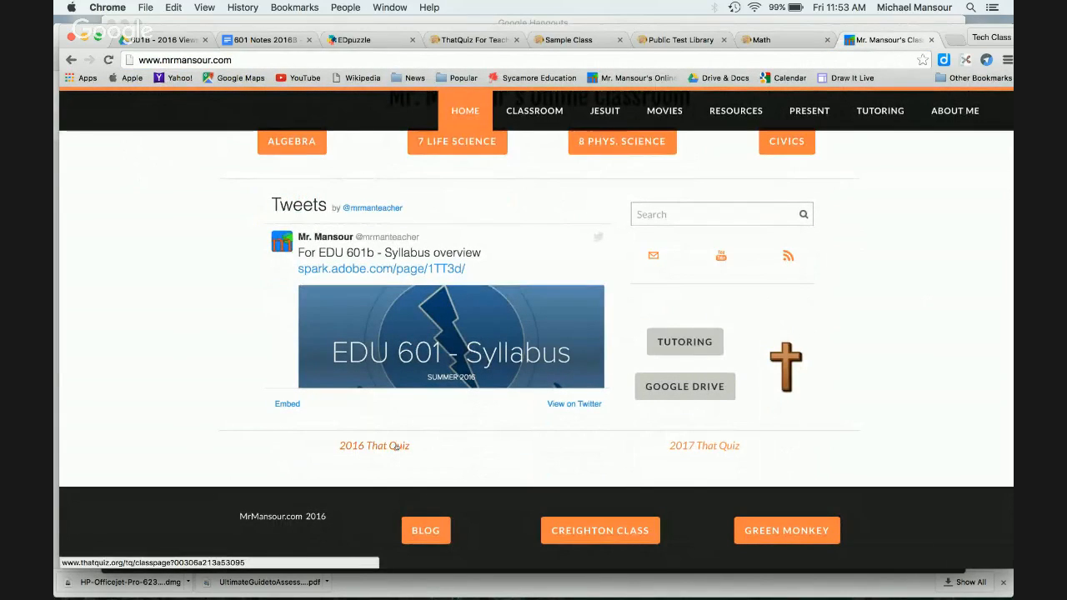
click(396, 447)
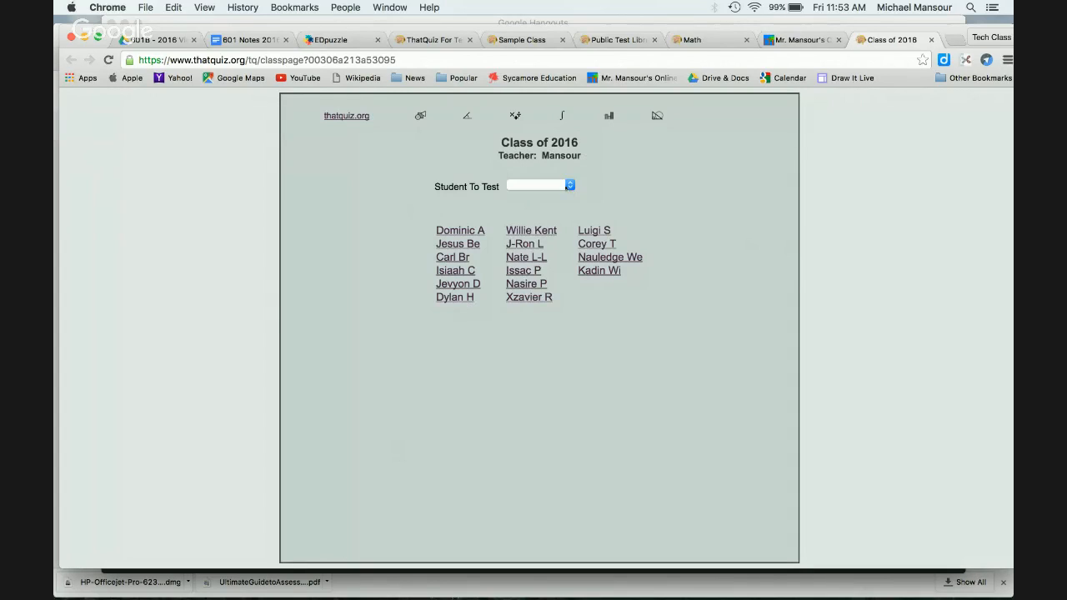
Step: Pick a student to test on the 2016 page, then open the 2017 class page
click(555, 185)
click(559, 229)
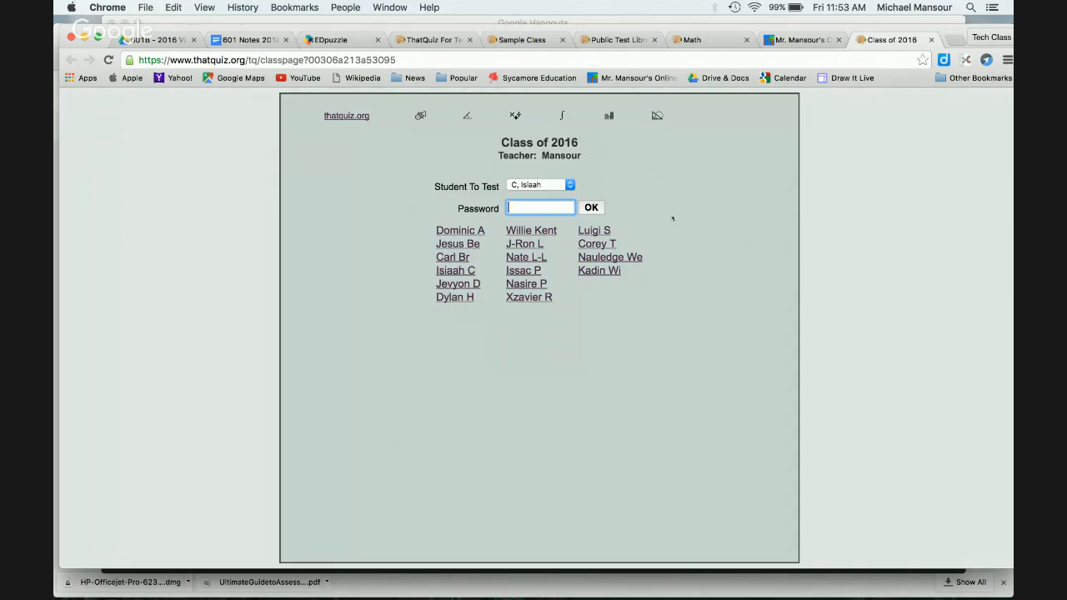
click(786, 37)
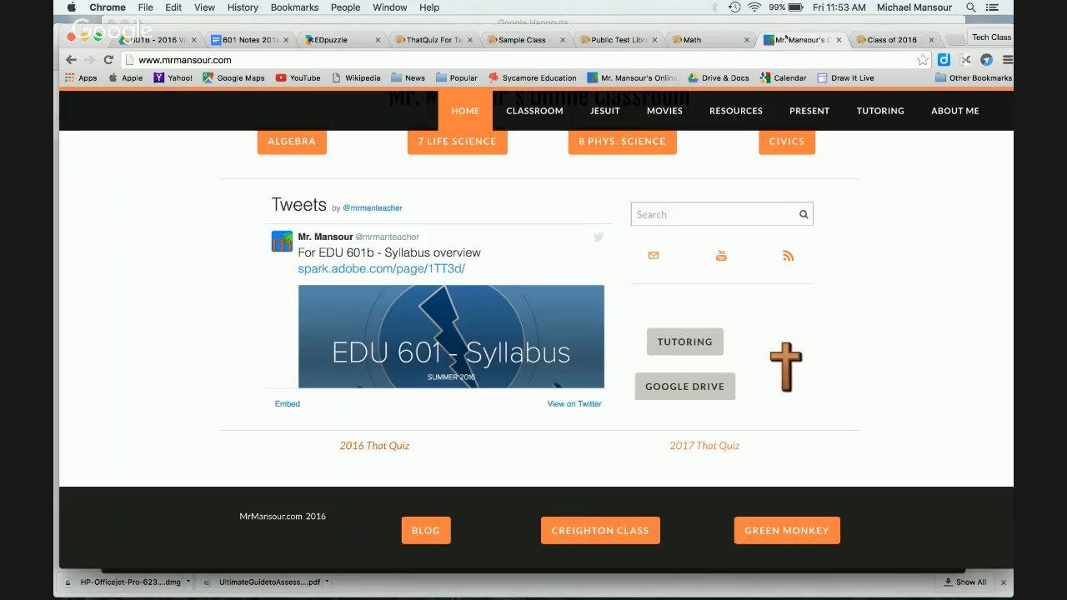
click(706, 446)
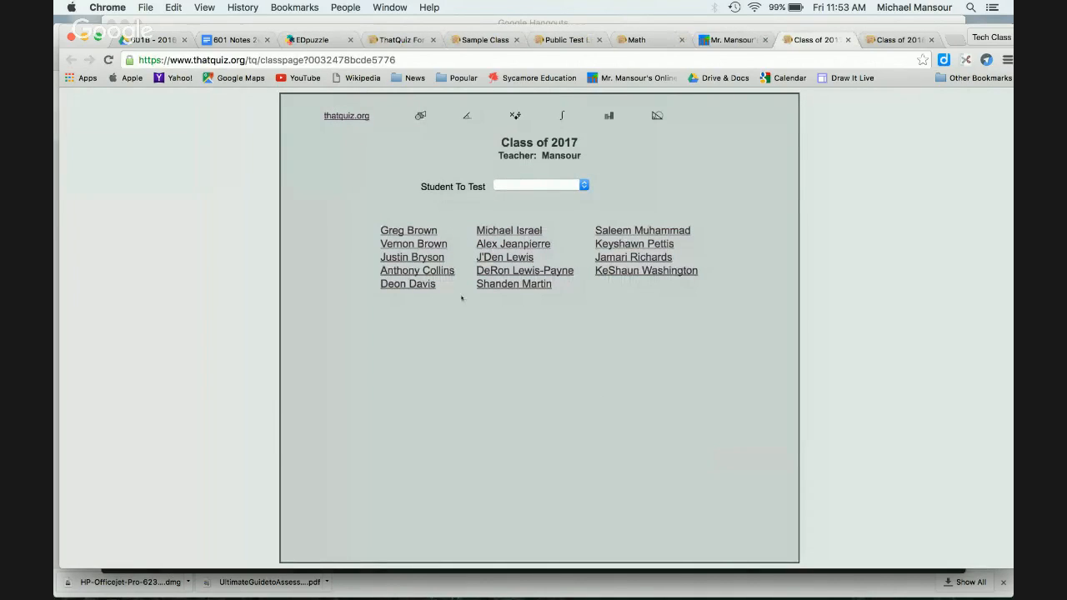
Step: Pick a student on the 2017 page, close that tab, and return to Sample Class
click(540, 185)
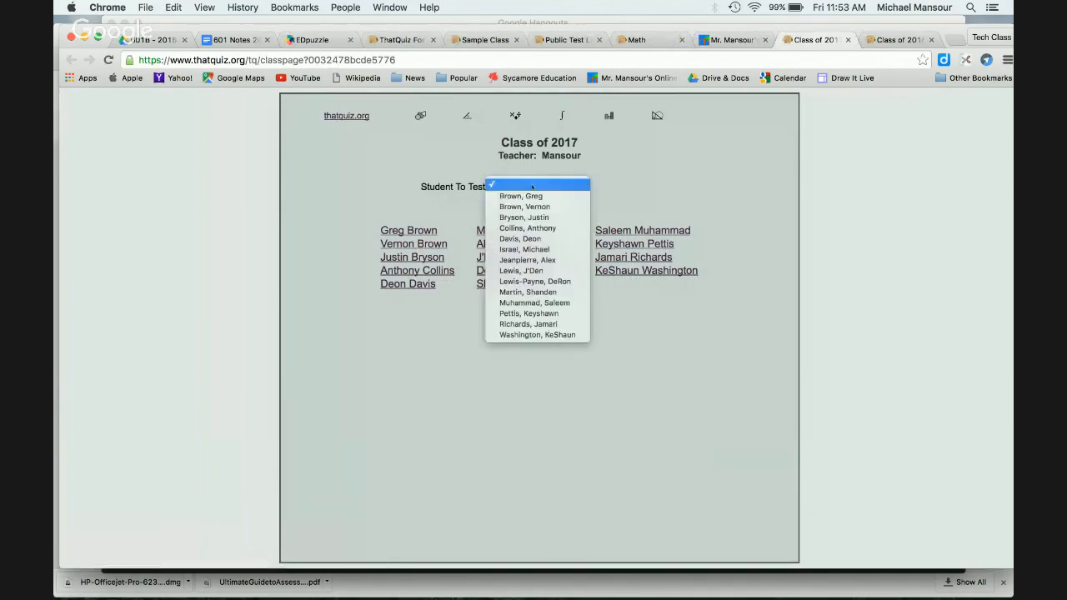
click(538, 281)
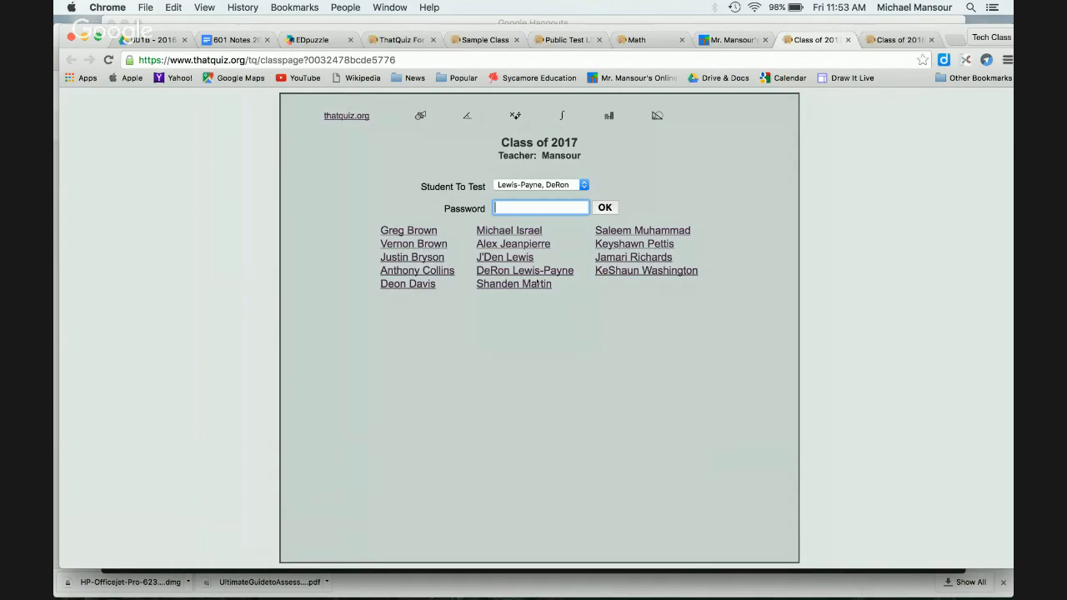
click(848, 39)
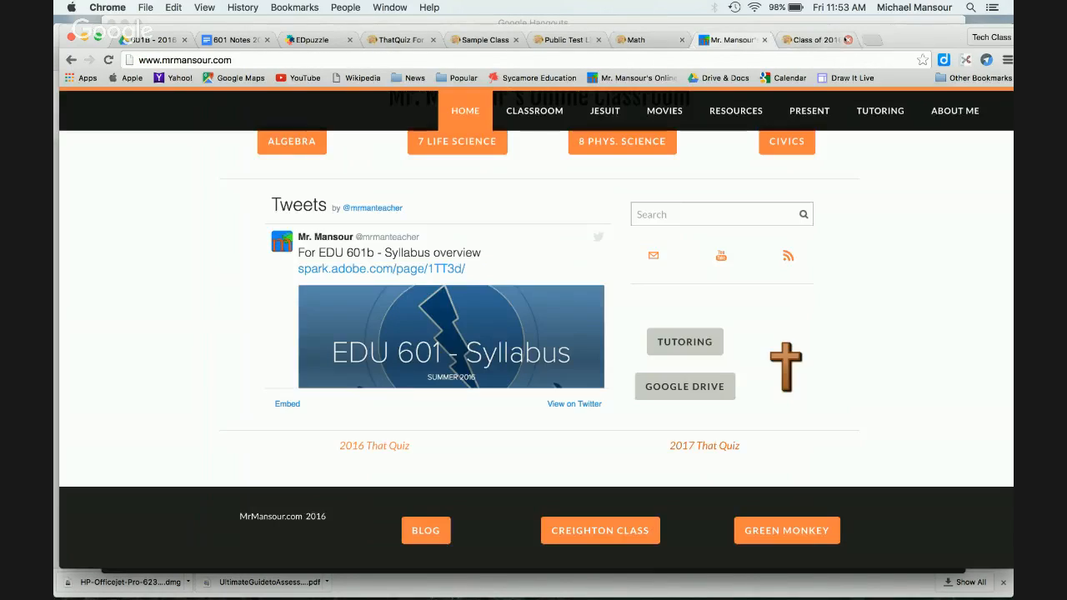
click(515, 41)
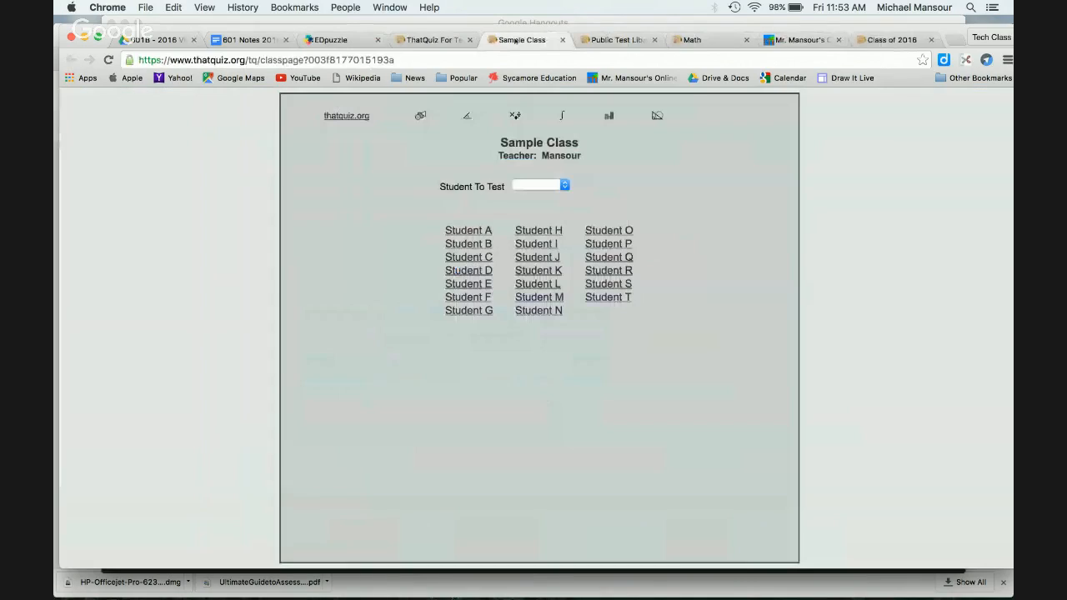
Step: On Sample Class's edit page, reveal and hide a student password, then expand Integers under Common Tests
click(412, 40)
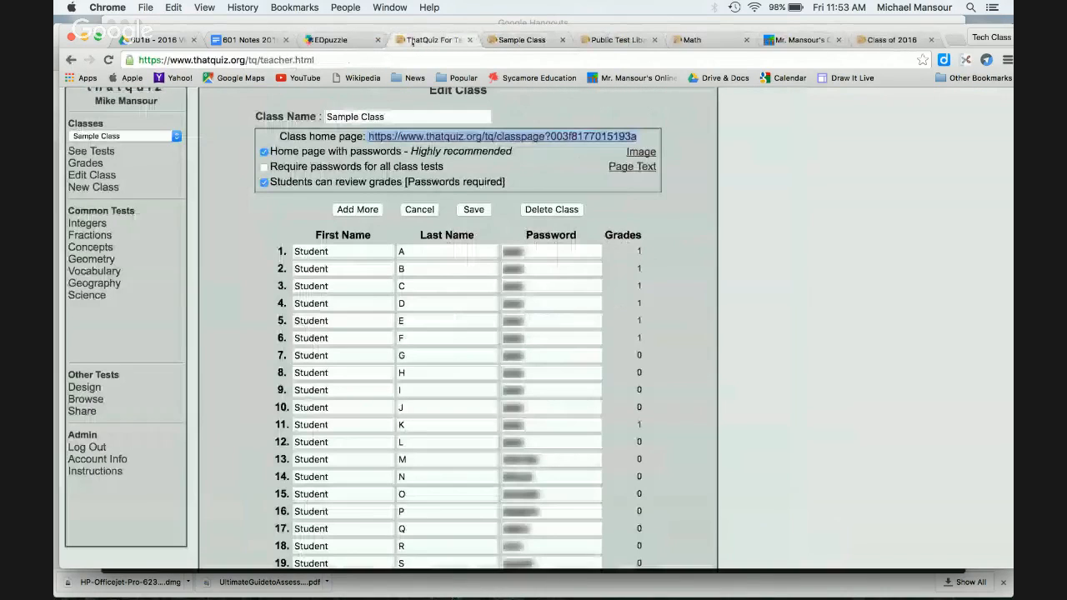
click(541, 252)
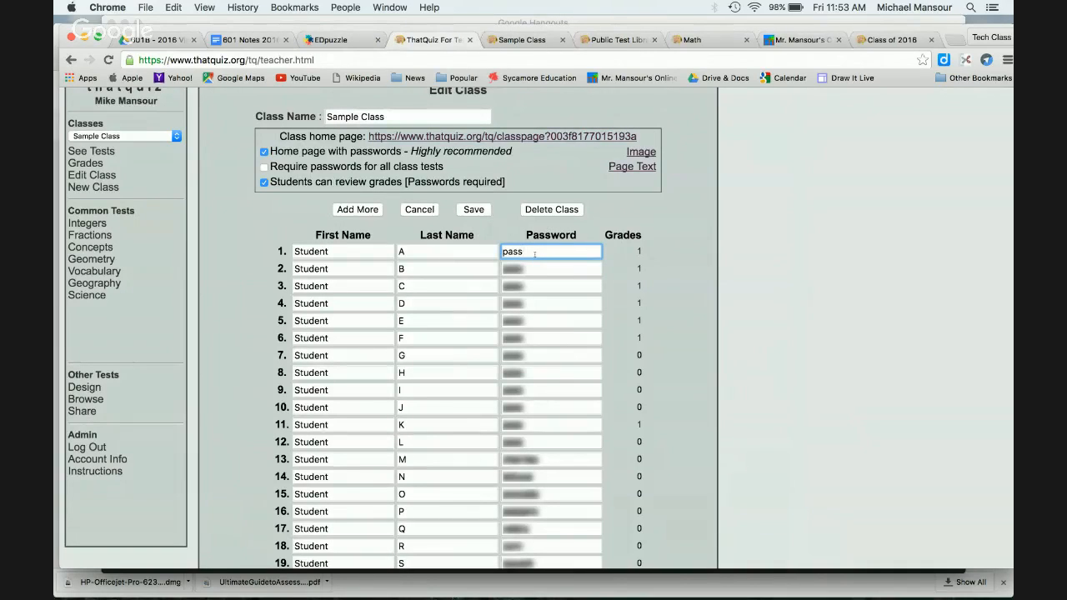
click(676, 242)
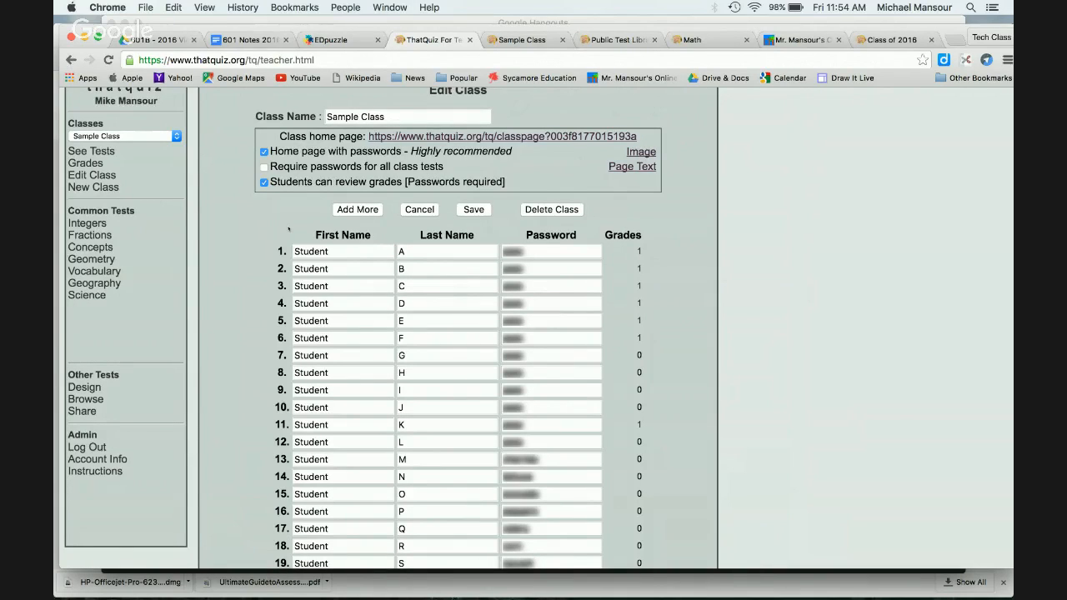
click(518, 39)
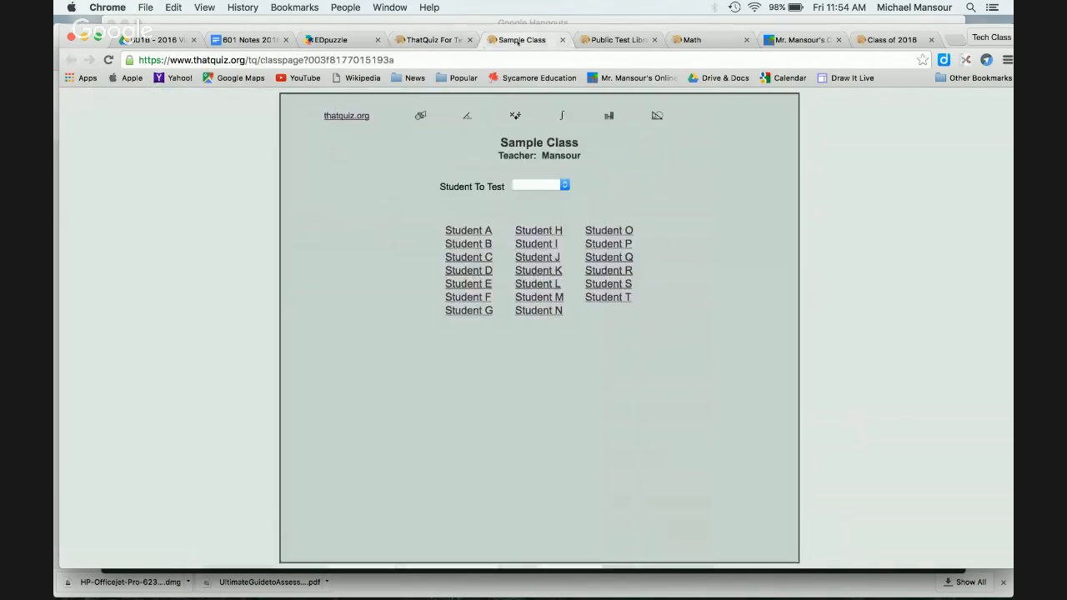
click(429, 40)
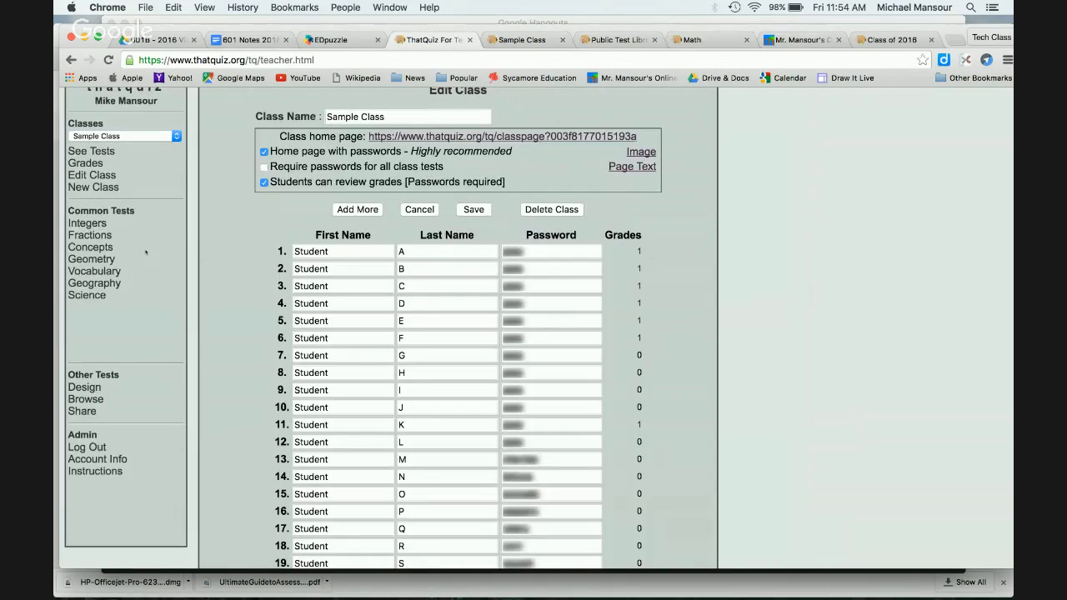
click(94, 224)
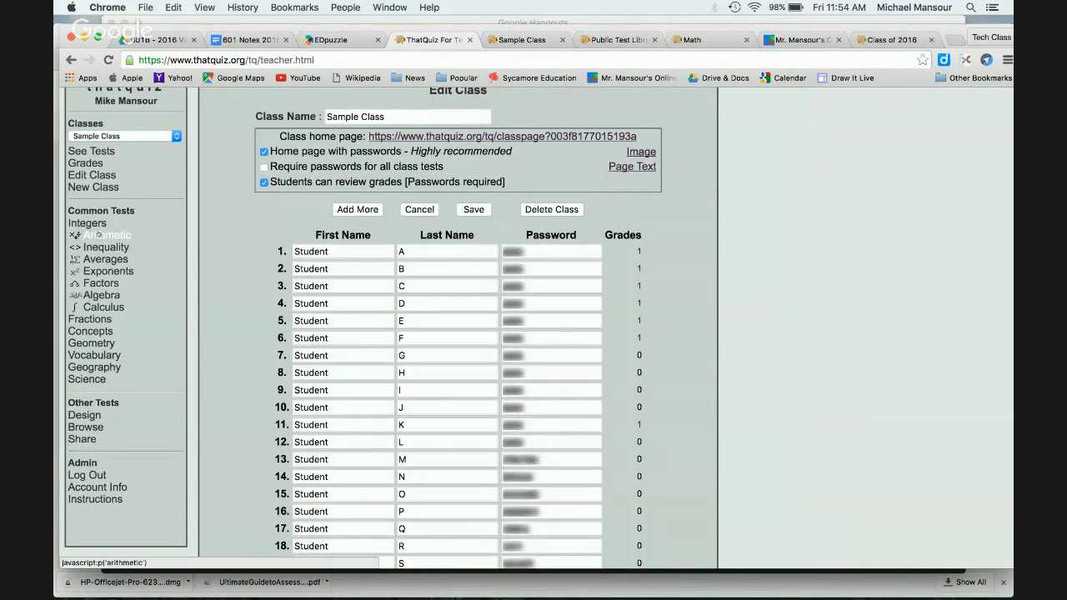
Step: Start an Arithmetic test with 100 problems and a 2:00 timer
click(104, 235)
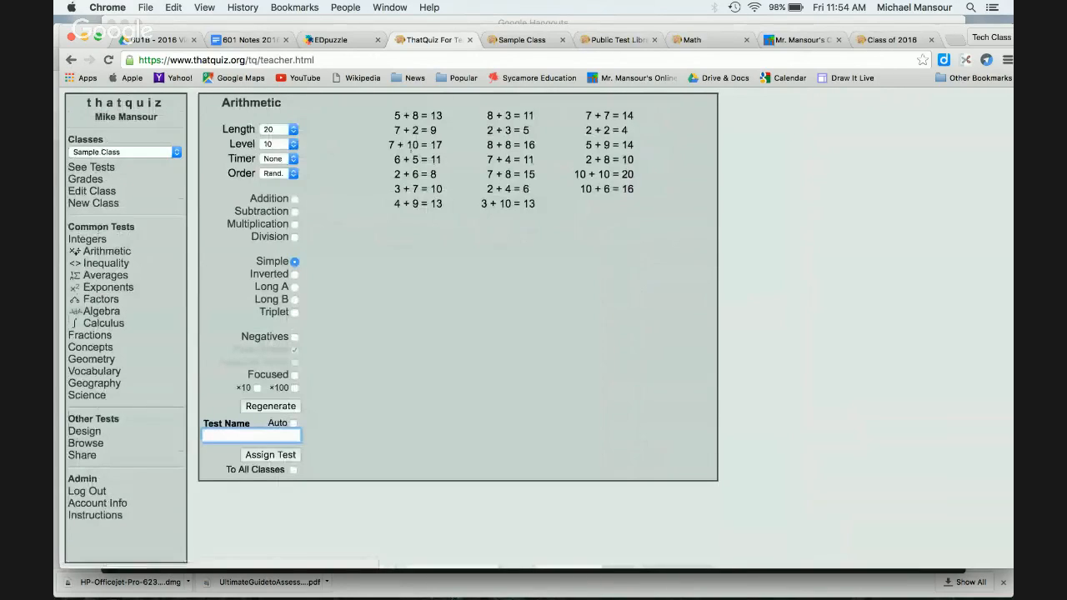
click(290, 130)
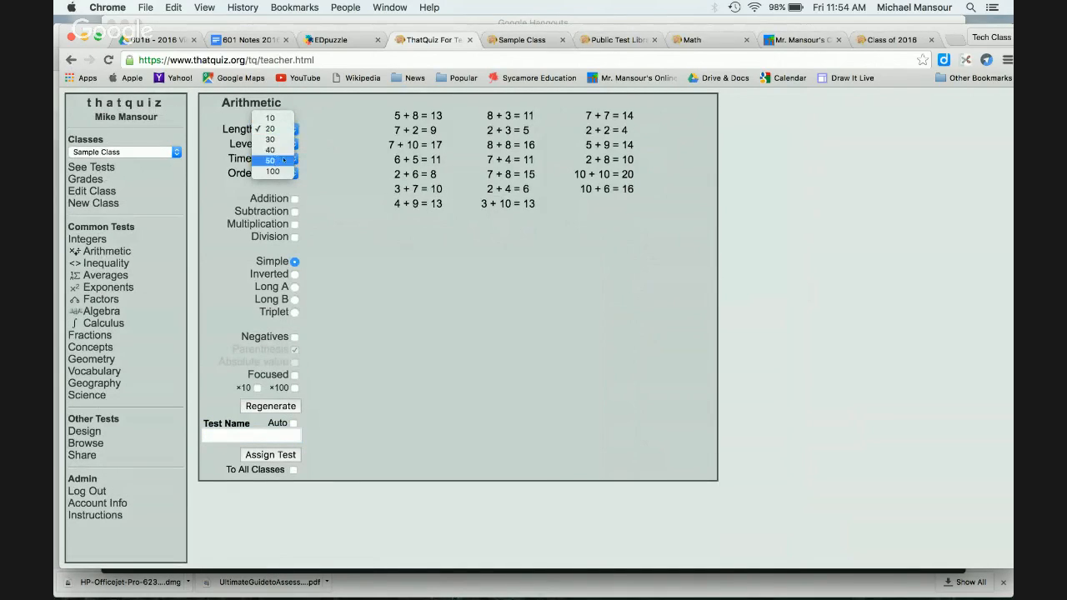
click(283, 170)
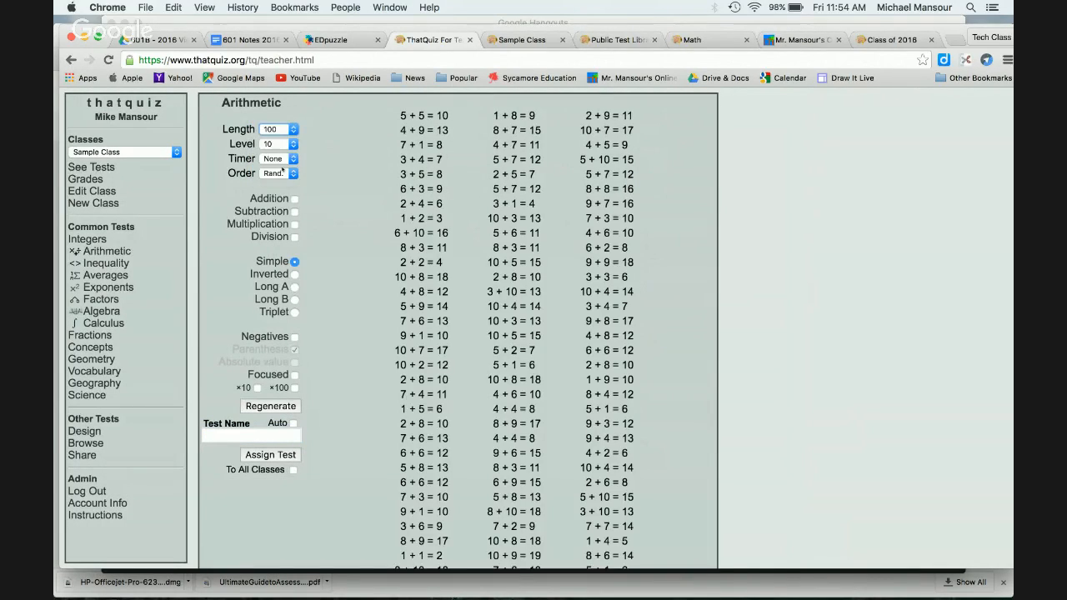
click(293, 160)
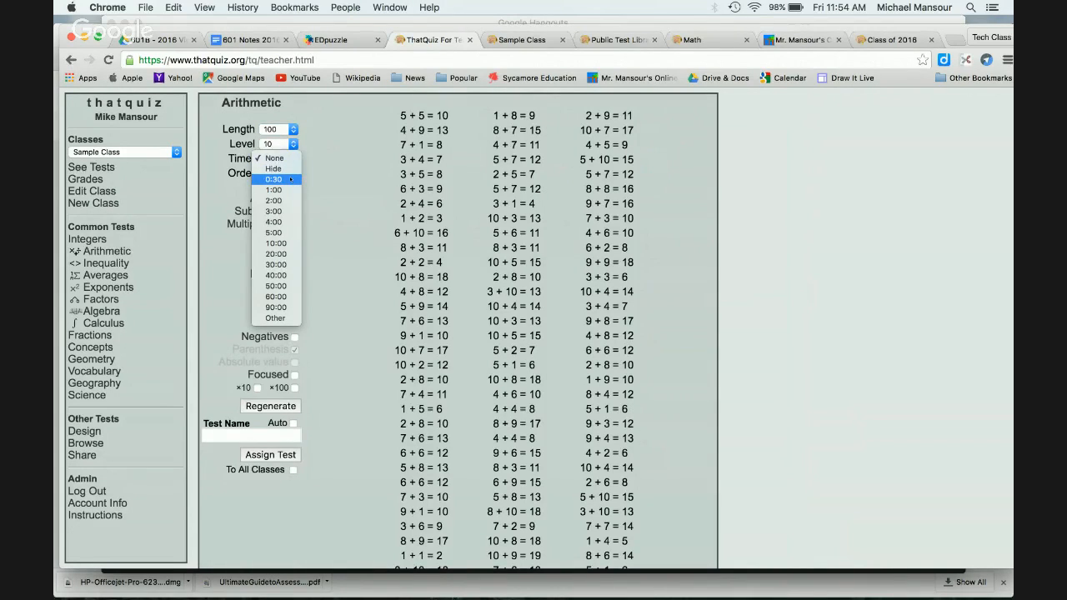
click(289, 200)
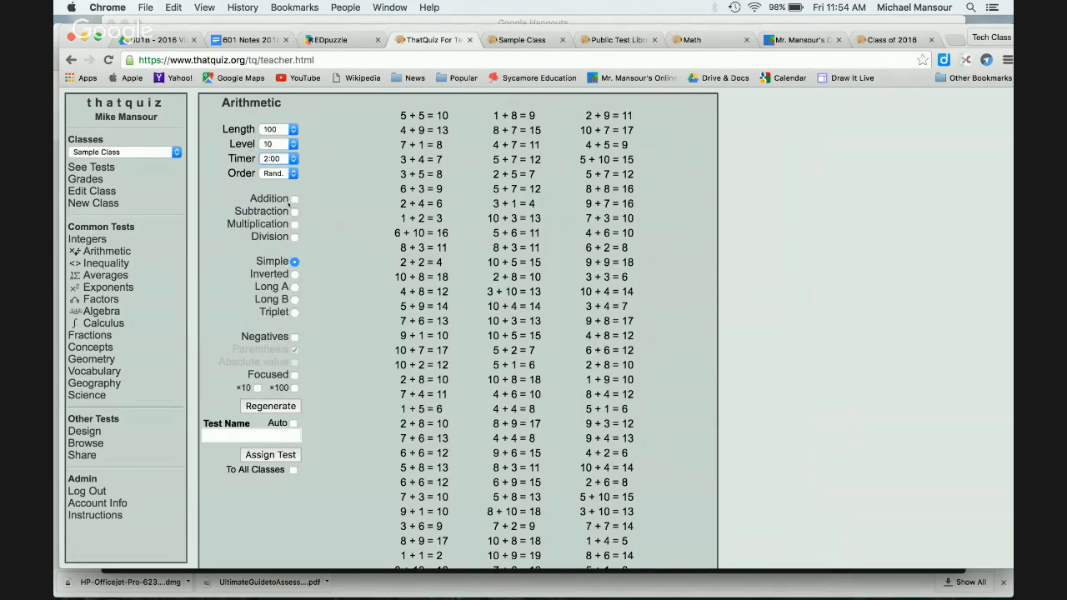
Step: Include addition, subtraction, multiplication and division, and name the test 'Mad Minute 1'
click(295, 199)
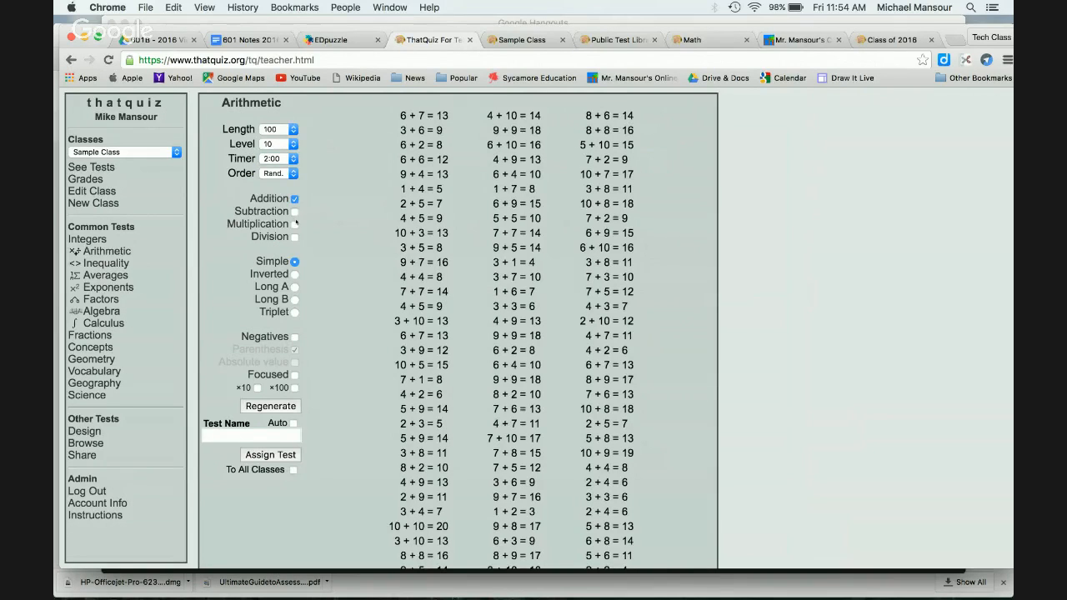
click(294, 212)
click(294, 225)
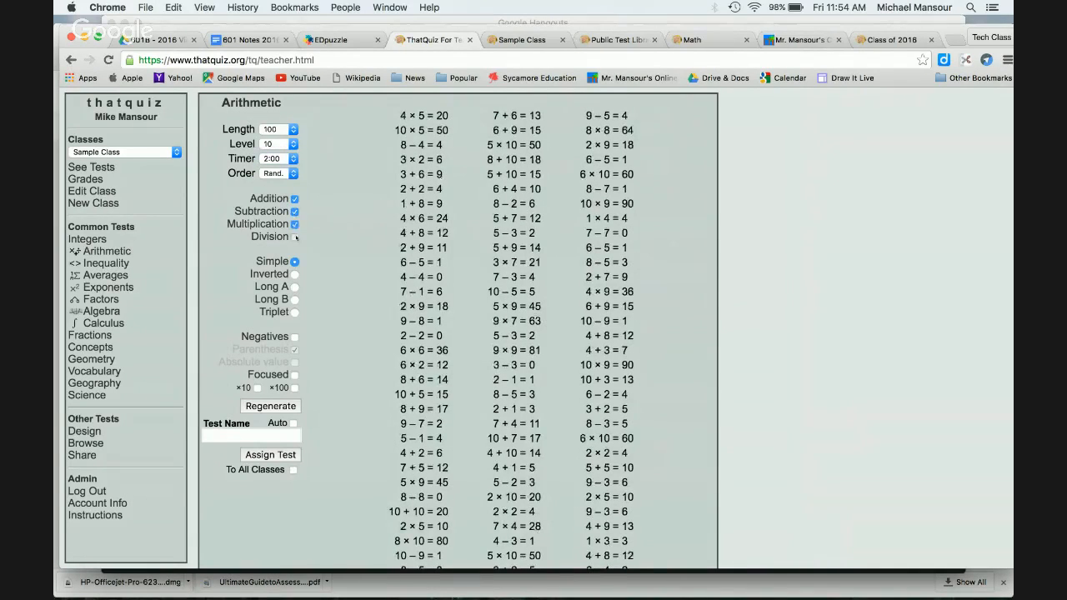
click(294, 236)
click(250, 435)
text(Mad)
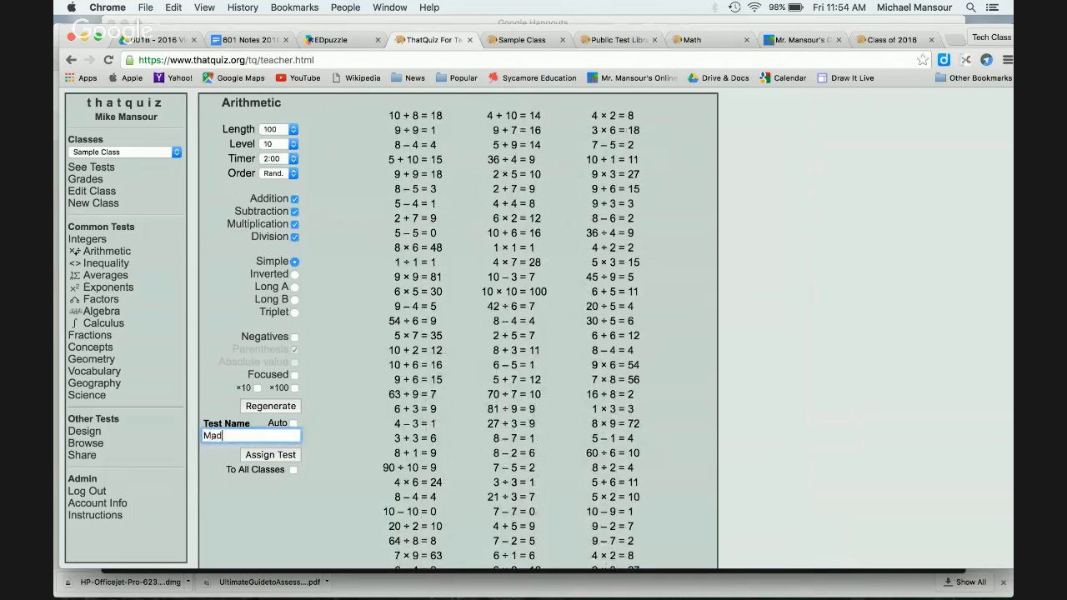
text( Minute 1)
Step: Assign Mad Minute 1 to Sample Class and sign in as Student A on the class page
click(266, 455)
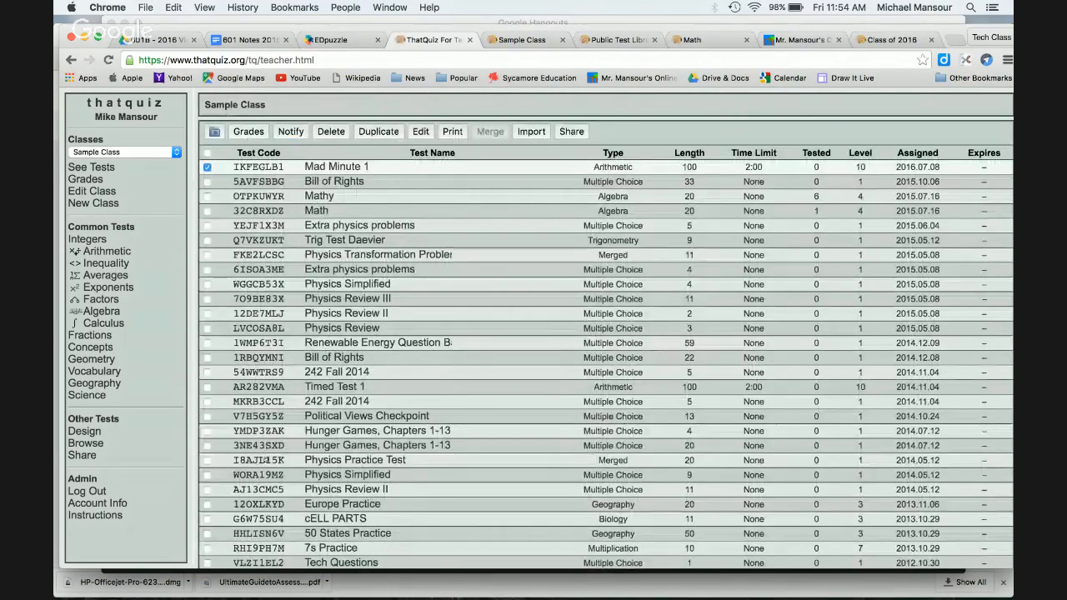
click(515, 42)
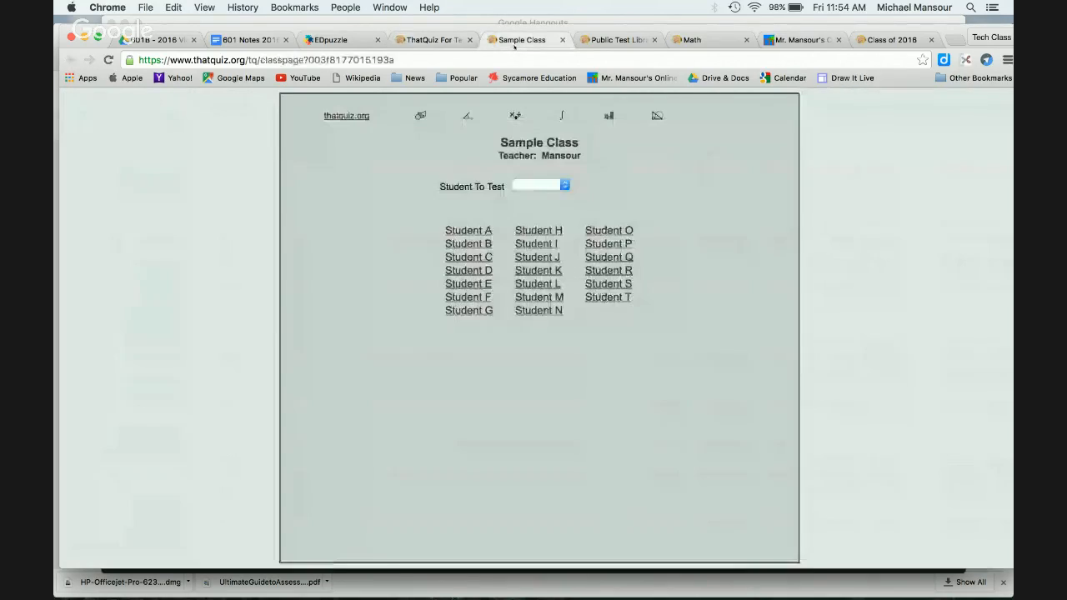
click(461, 231)
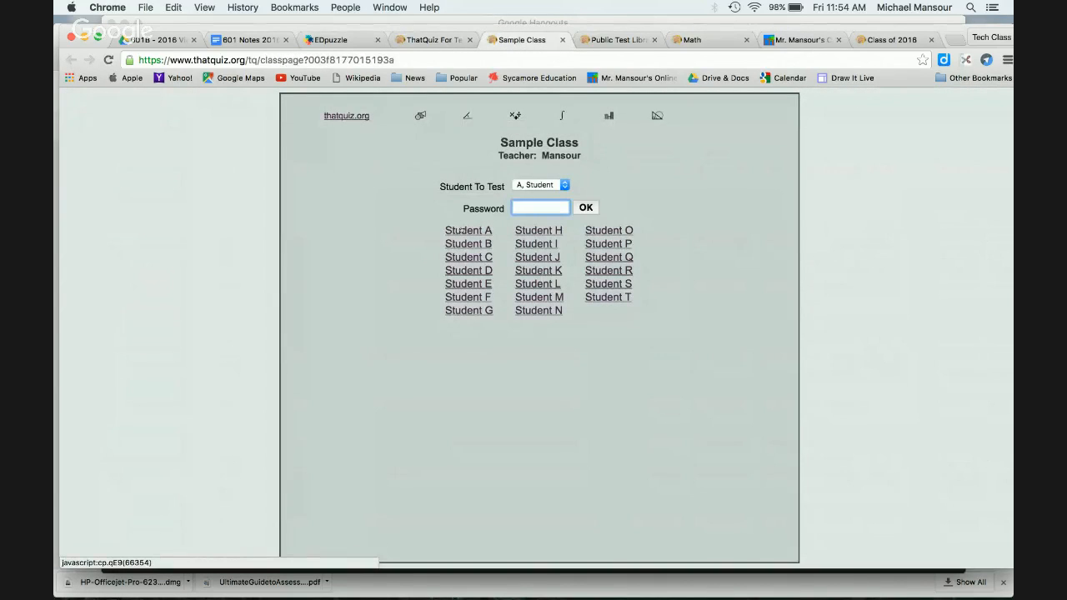
text(1234)
key(Return)
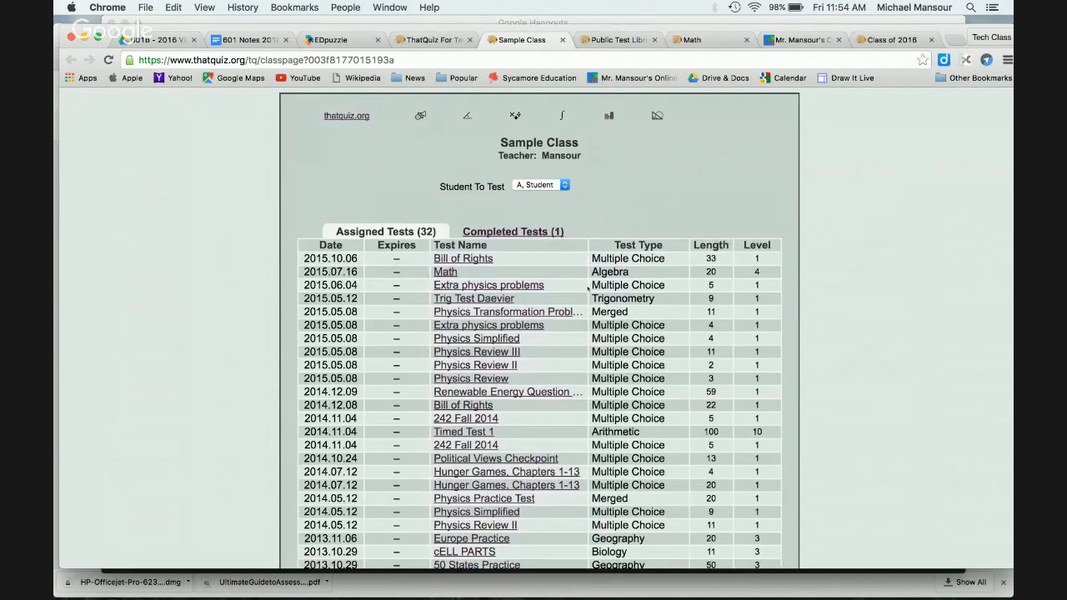
scroll(589, 289, down, 4)
scroll(624, 197, up, 4)
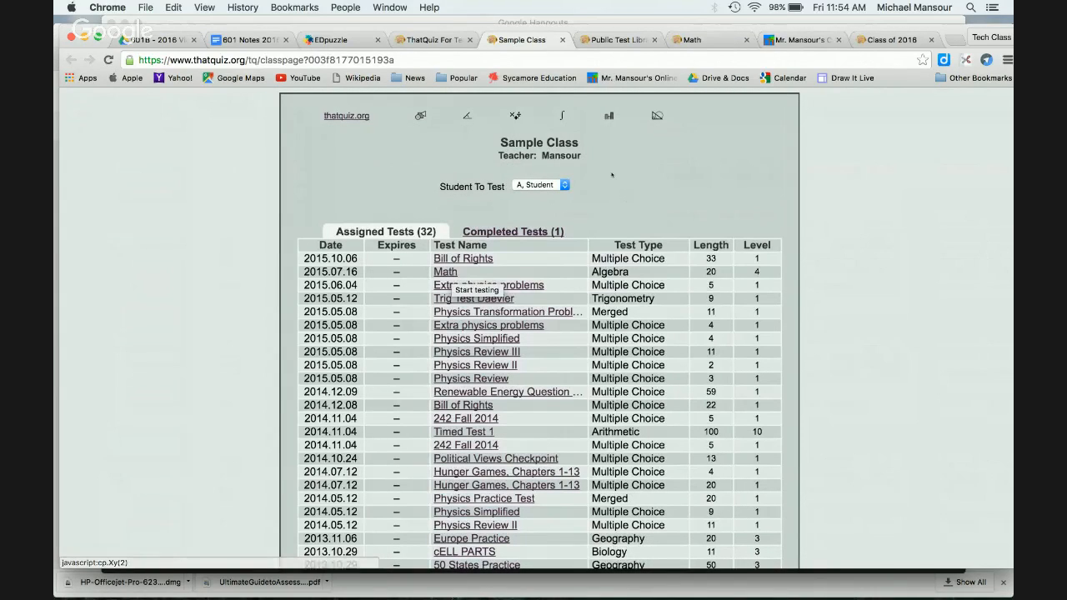
Step: Reload the Sample Class page and sign in again as Student A with the student password
click(423, 41)
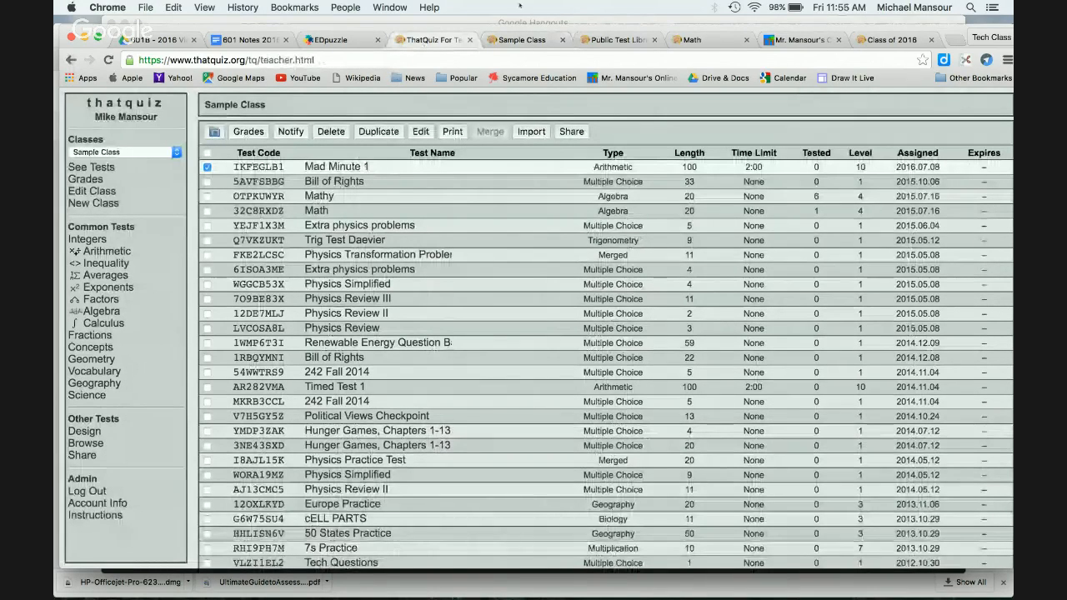
click(526, 43)
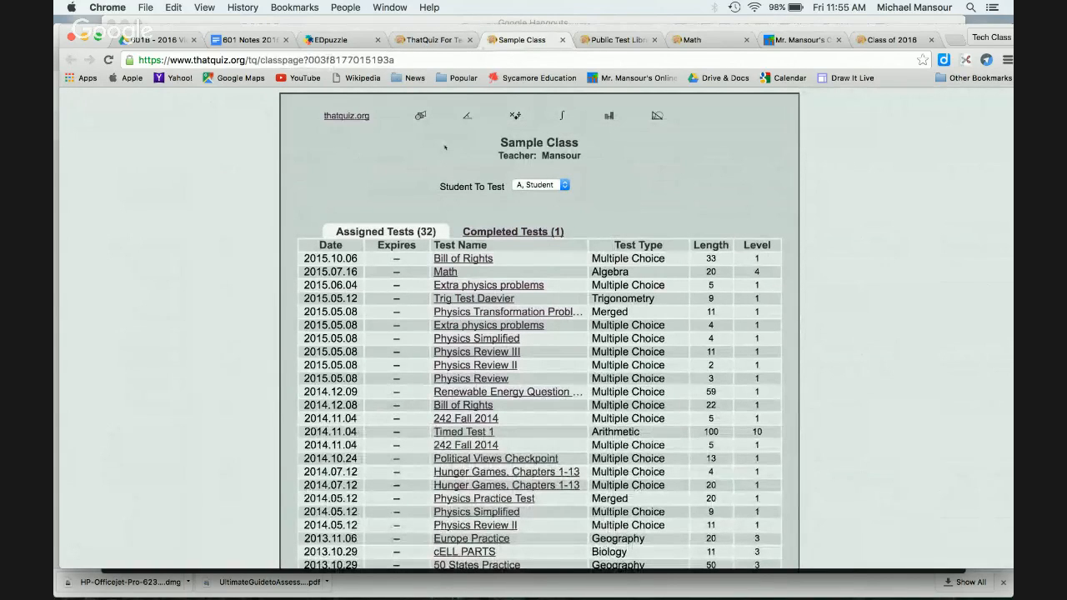
click(108, 60)
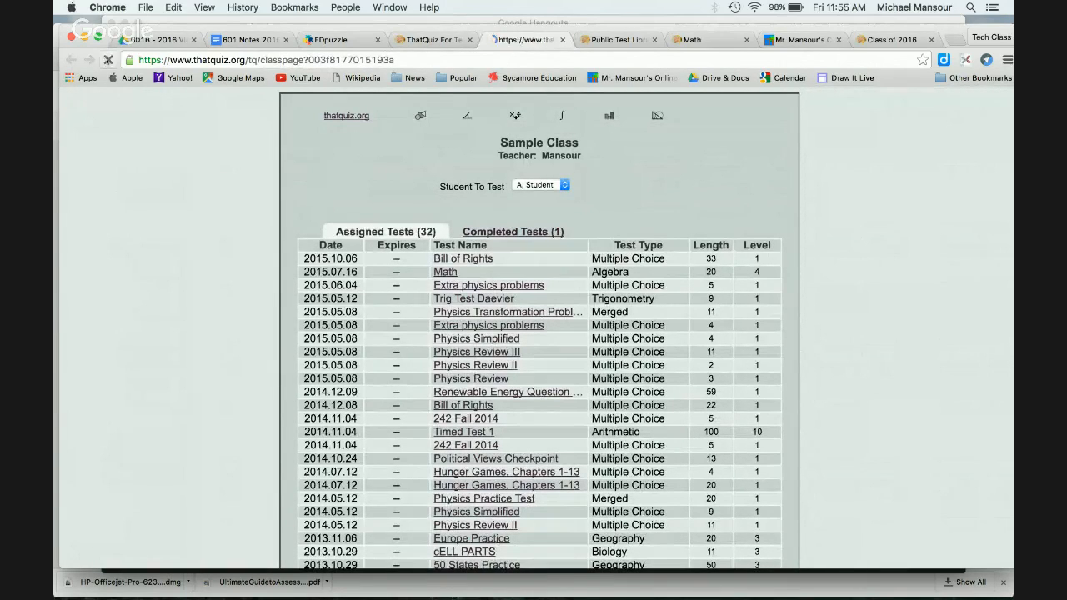
click(472, 231)
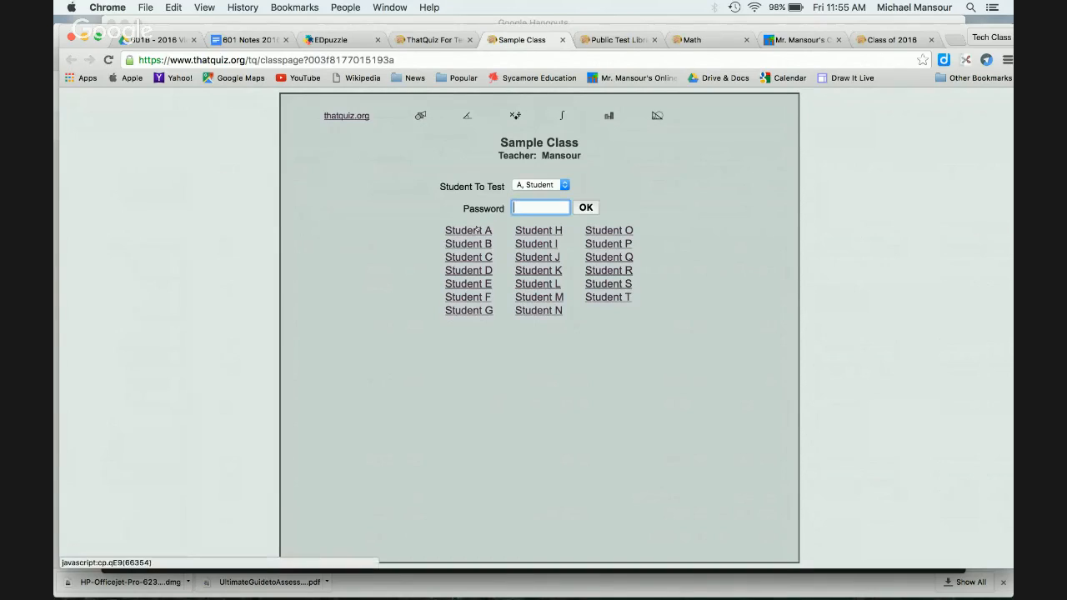
text(abcd)
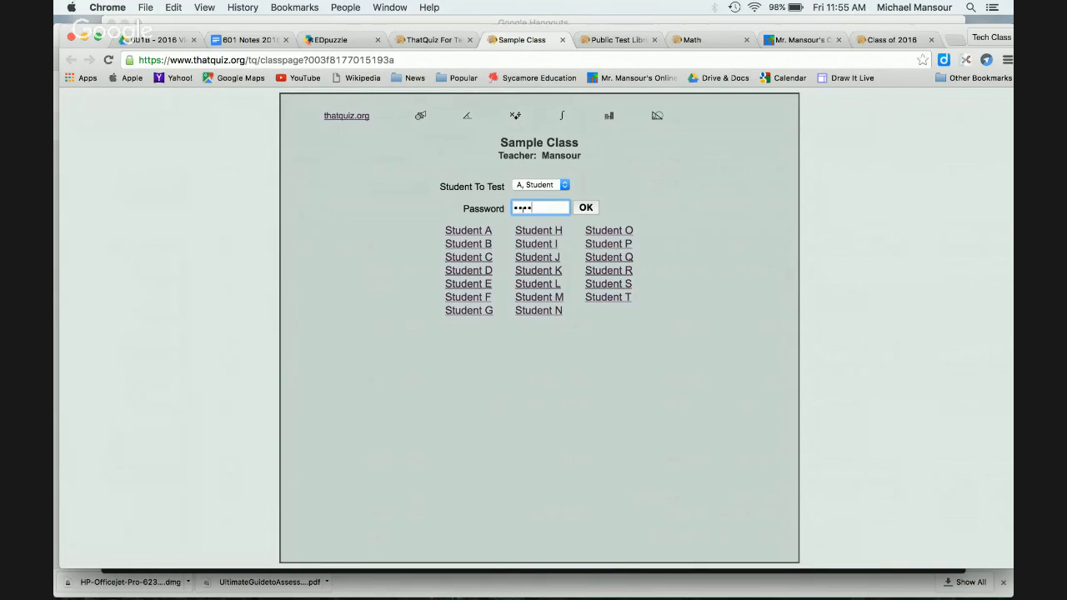
key(Return)
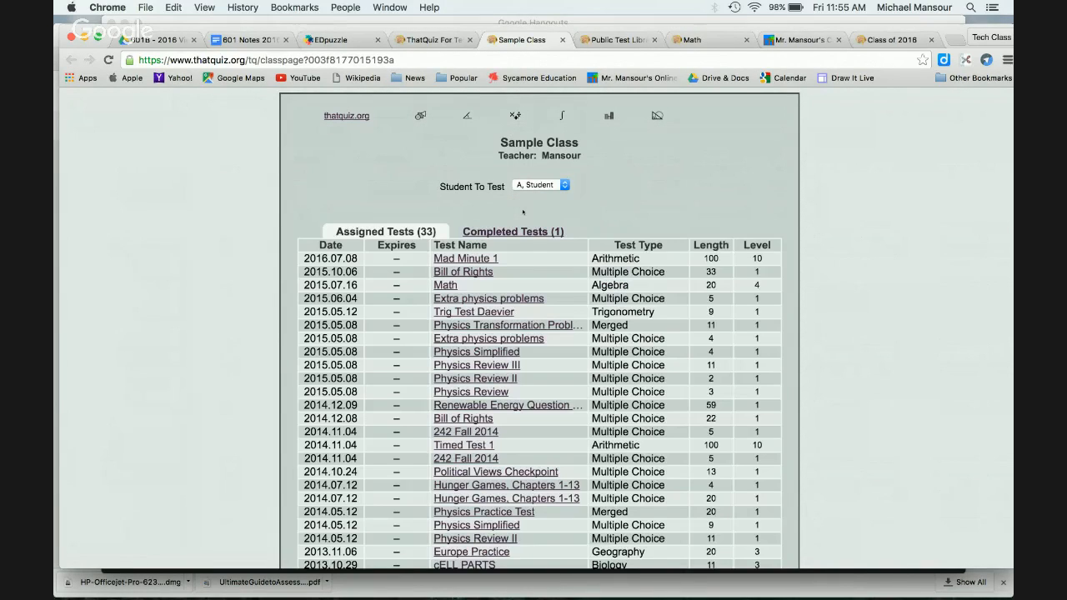
Step: Start Mad Minute 1 and answer 10 for 60 ÷ 6 and 16 for 10 + 6
click(480, 260)
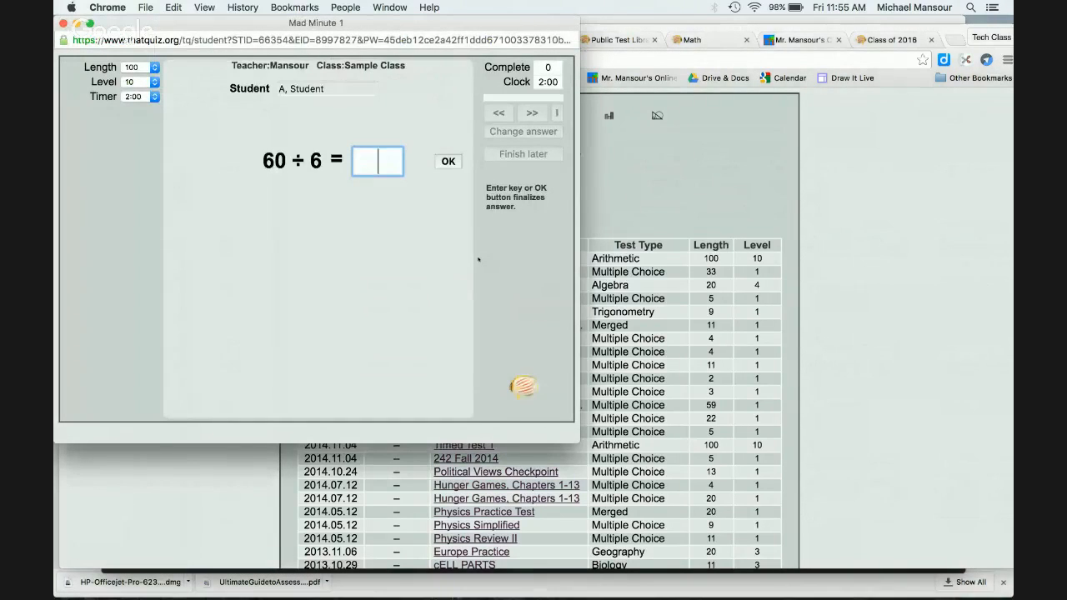
text(10)
key(Return)
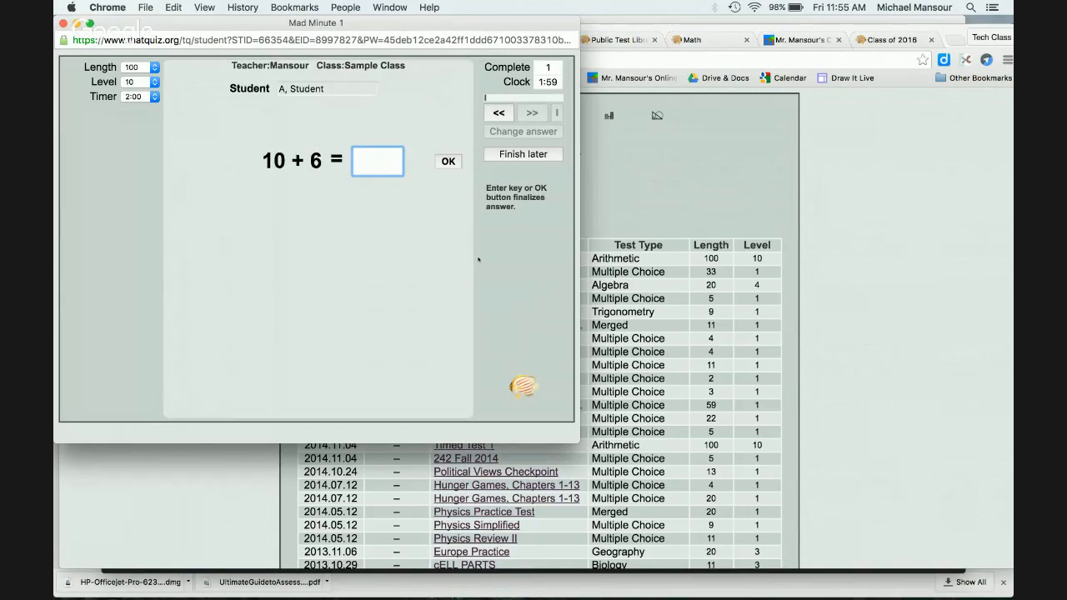
text(16)
key(Return)
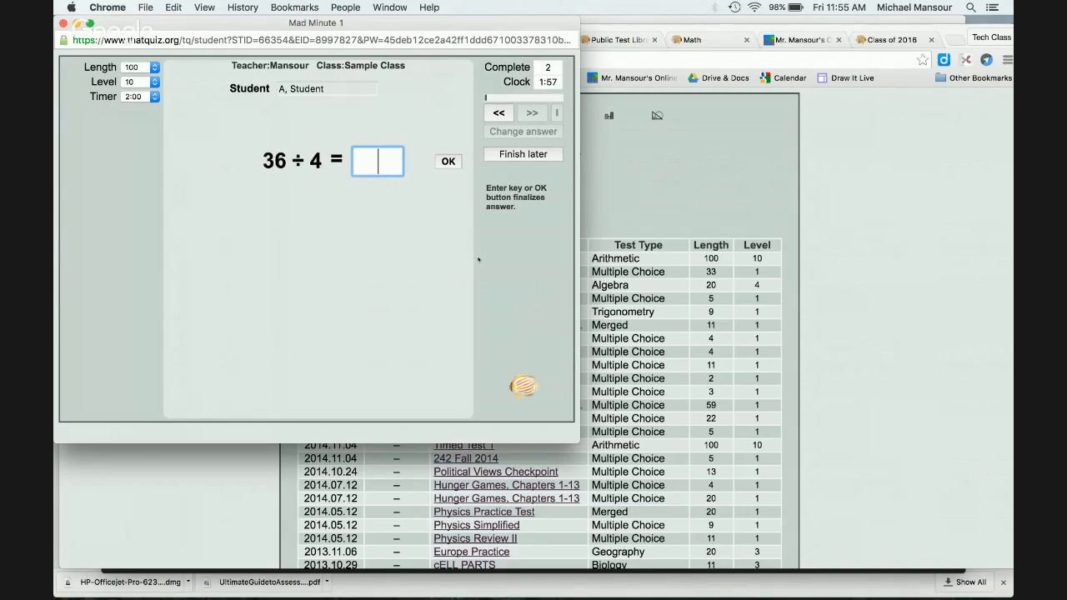
Step: Save the attempt to finish later, quit, and close the test window
click(552, 155)
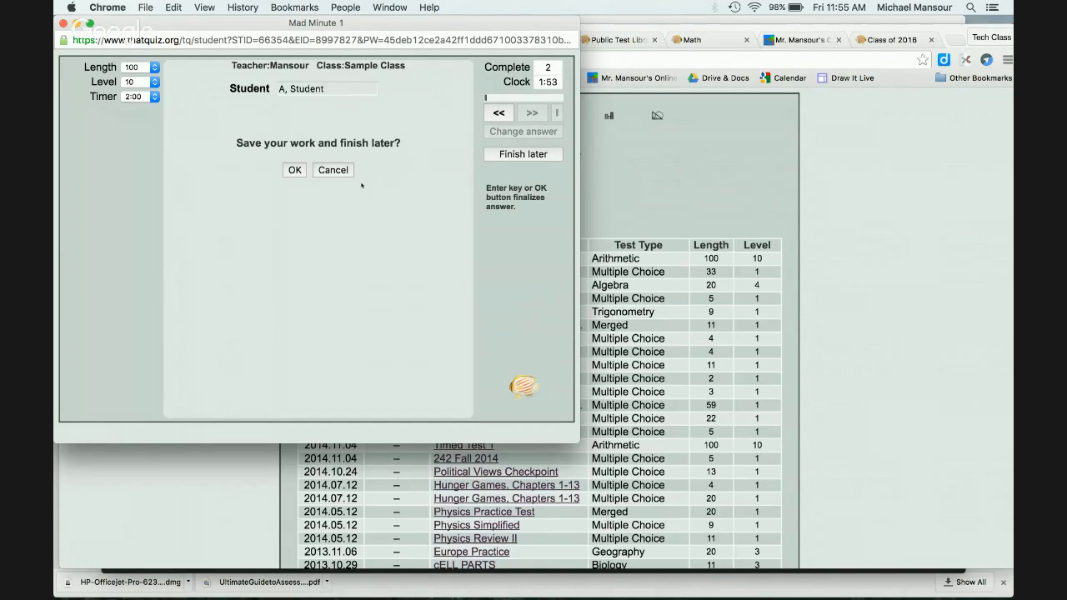
click(295, 170)
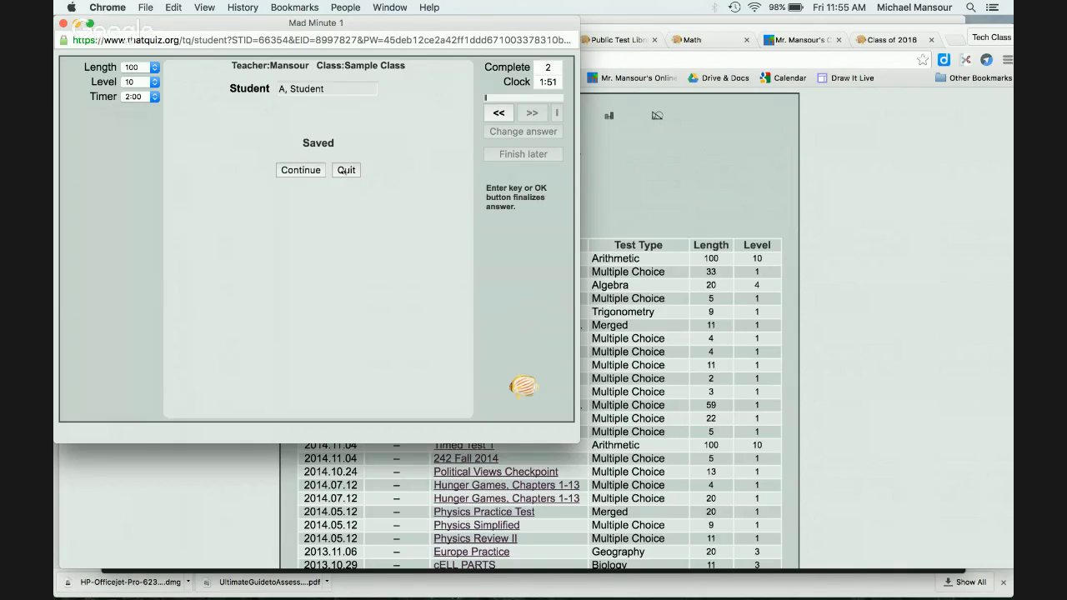
click(345, 170)
click(63, 24)
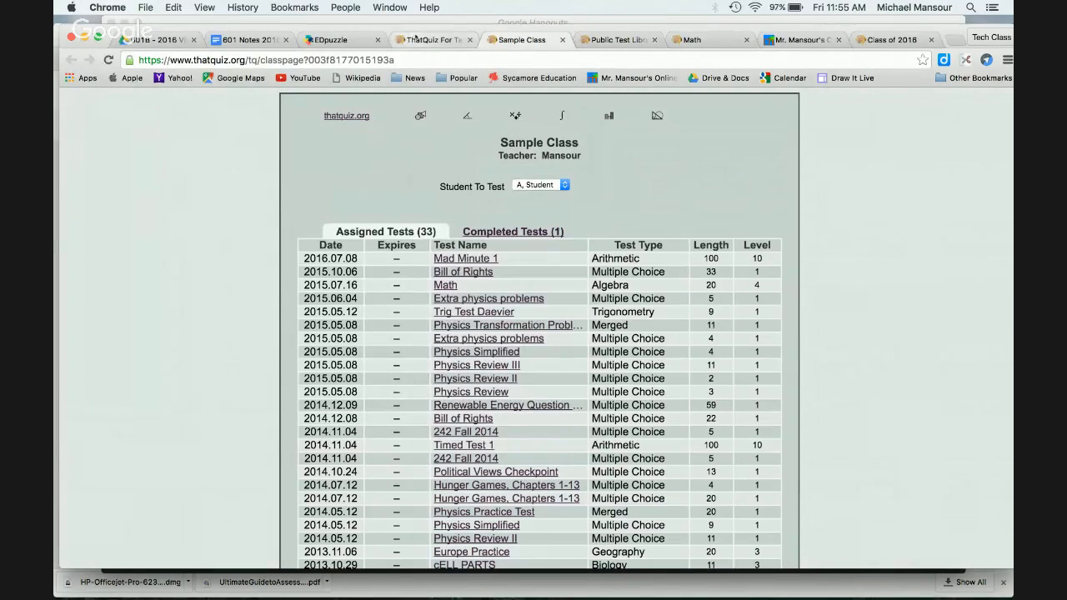
Step: Build a Geography Americas test limited to USA states, named 'States Quiz', and assign it
click(417, 39)
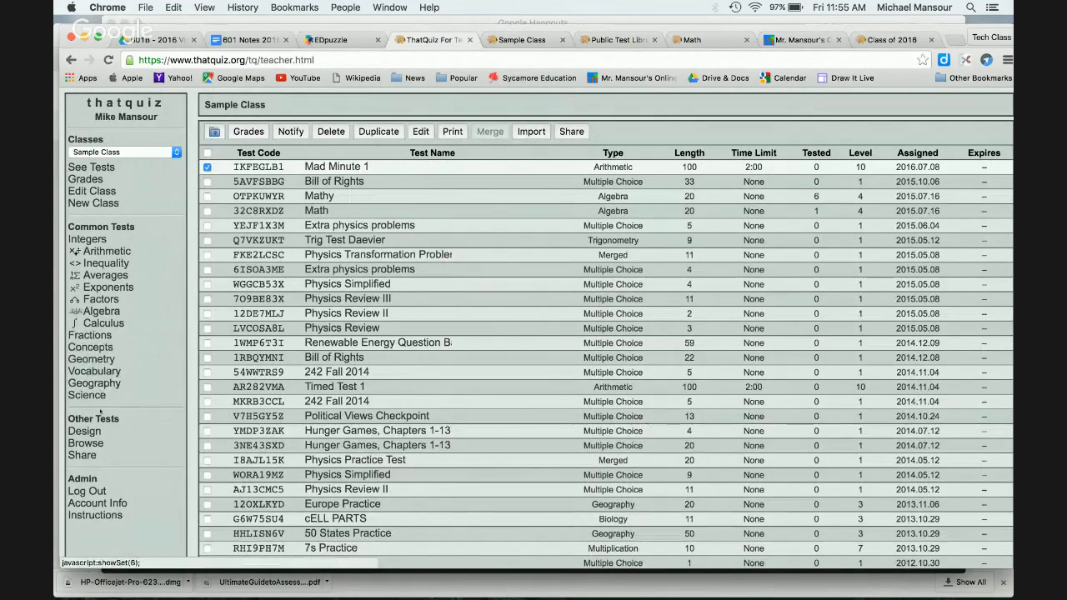
click(109, 381)
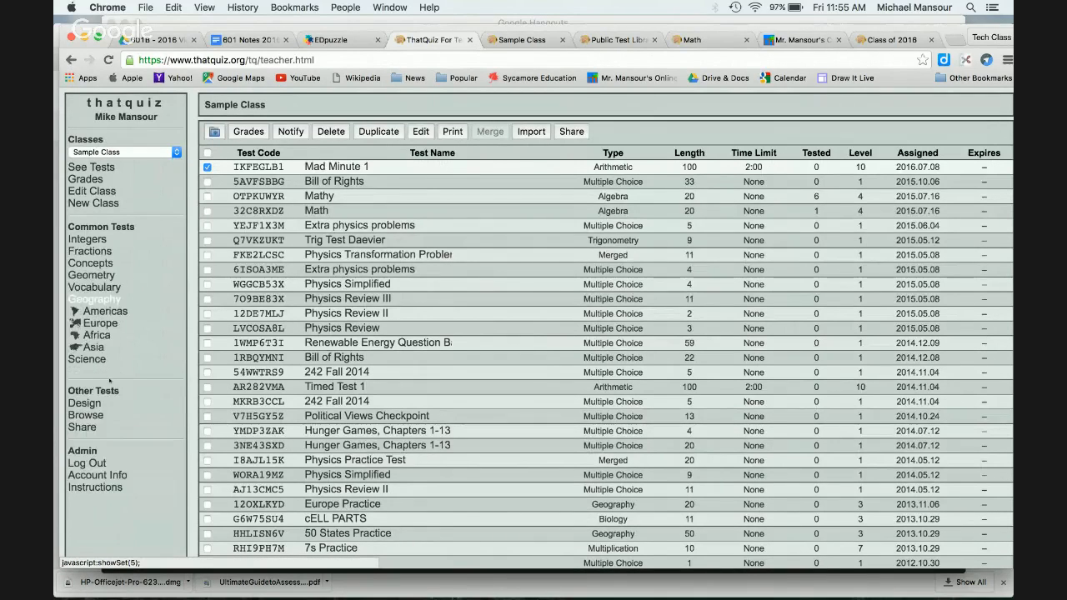
click(105, 311)
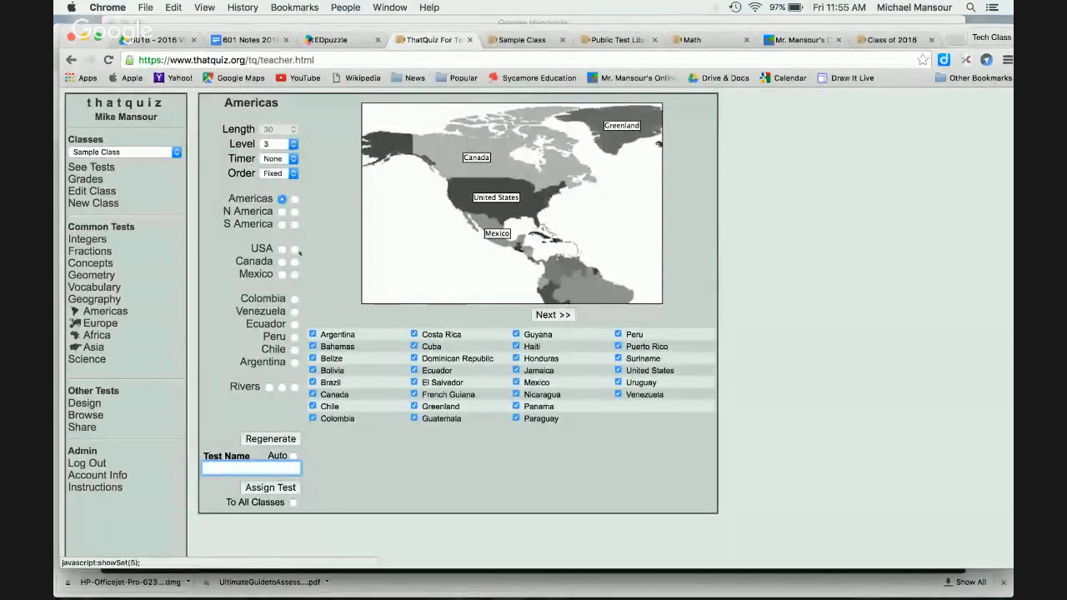
click(282, 249)
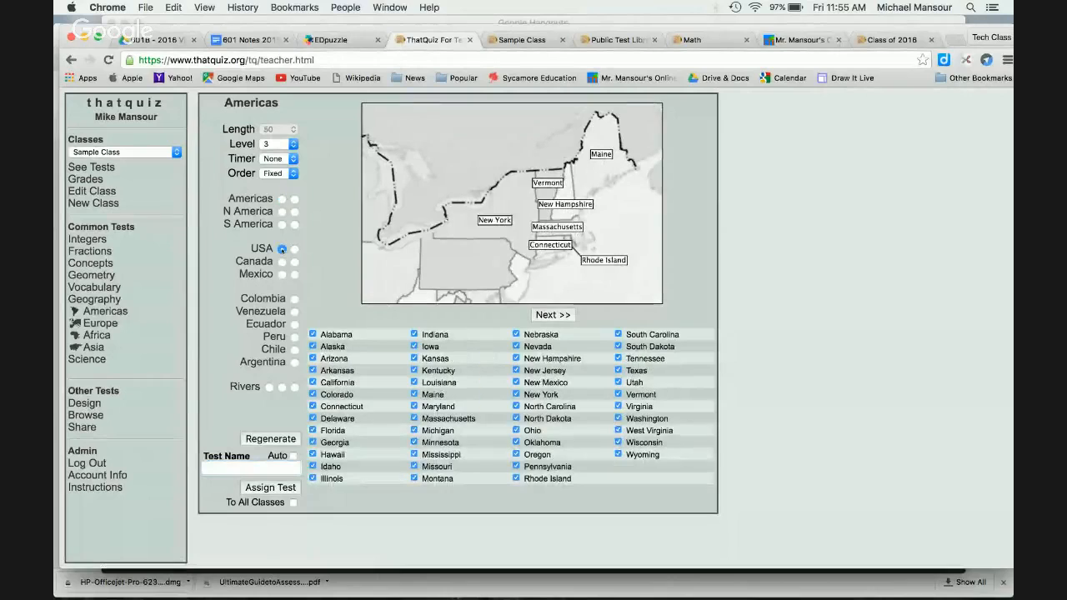
click(246, 464)
text(Sta)
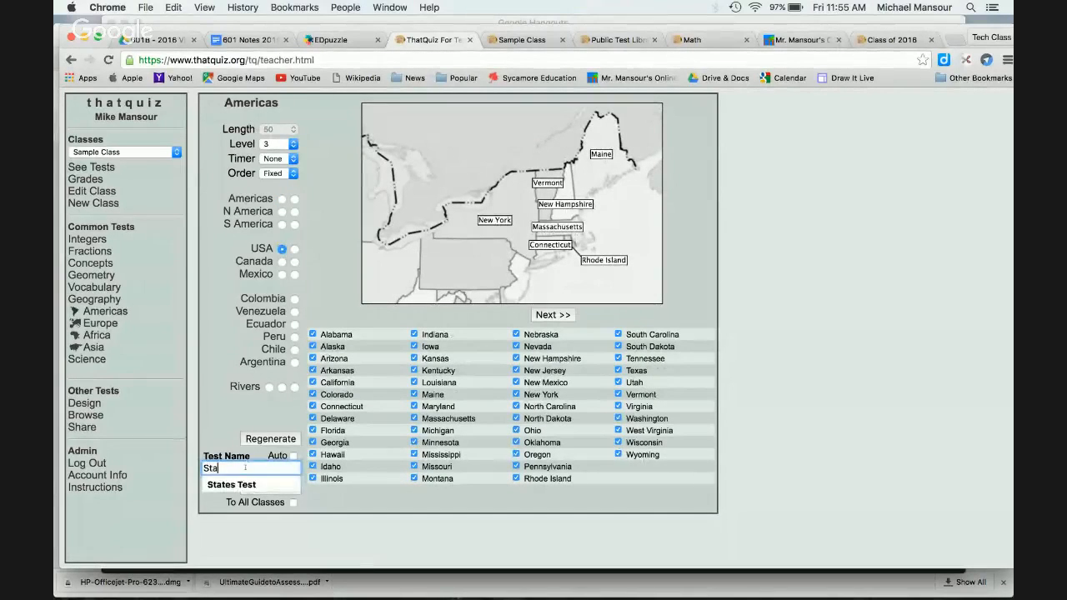
text(tes Quiz)
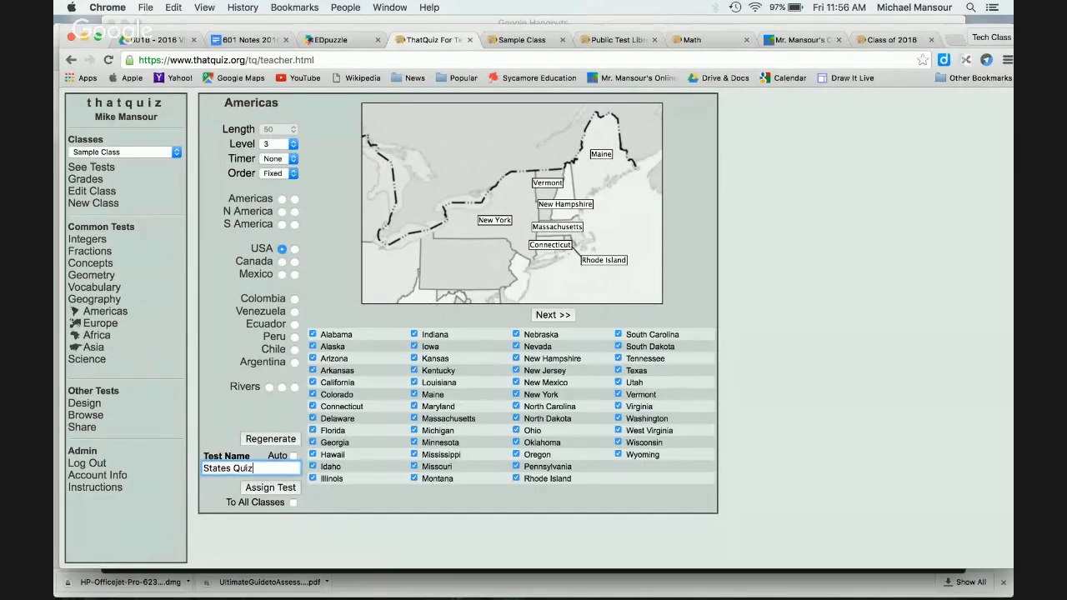
click(271, 489)
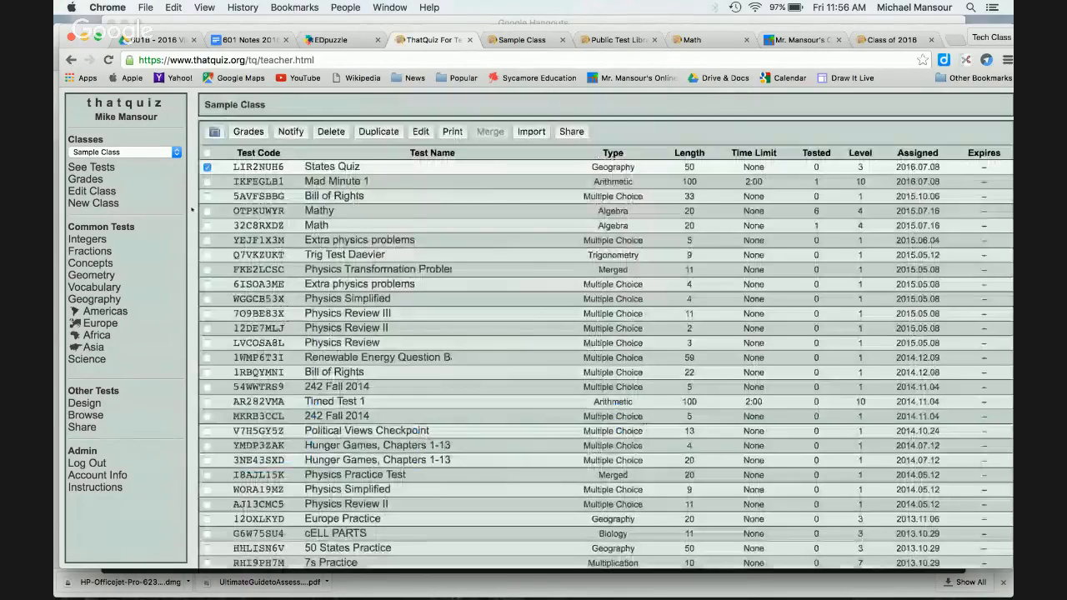
Step: Reload the class page, sign in as Student A, and start States Quiz
click(511, 42)
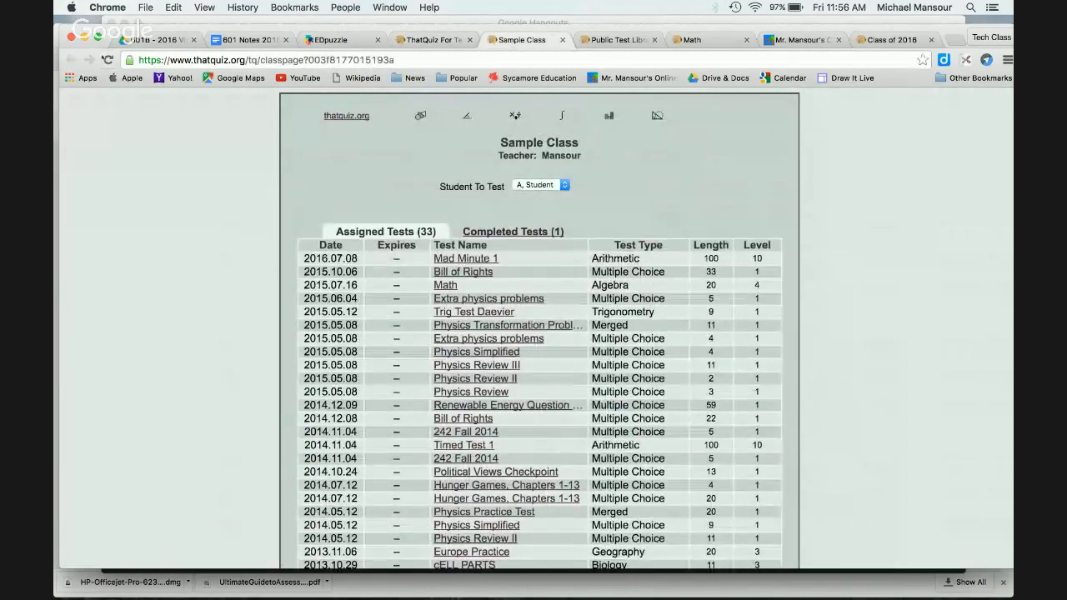
click(108, 60)
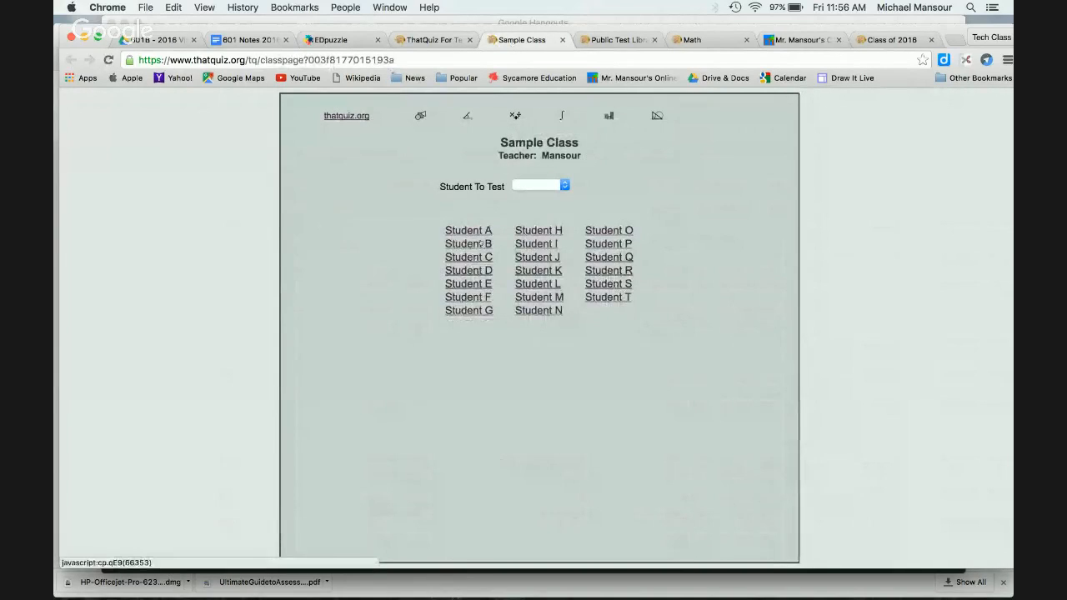
click(472, 231)
text(abcd)
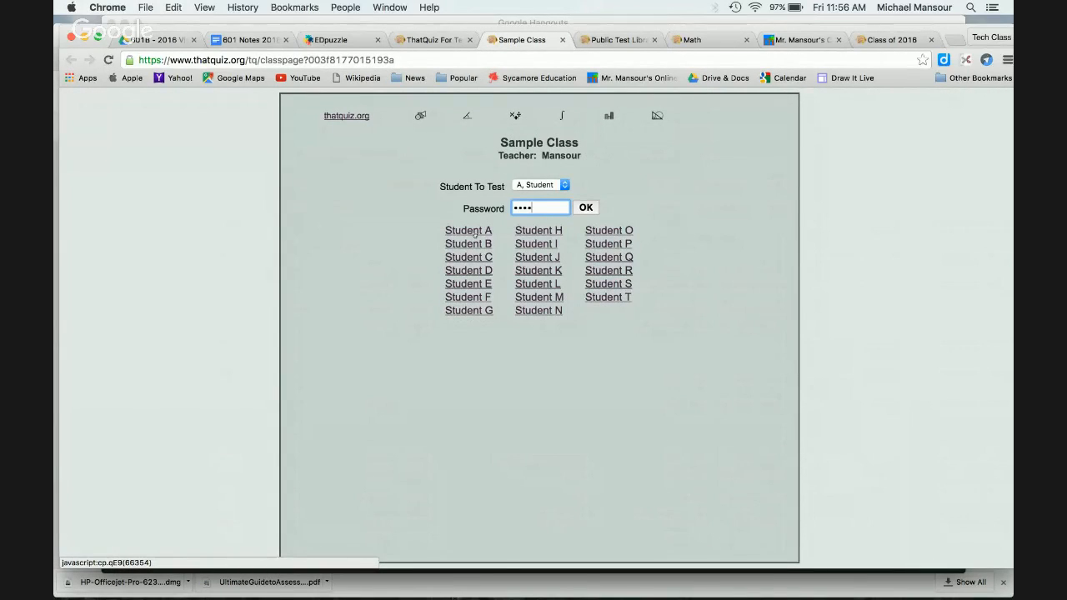
key(Return)
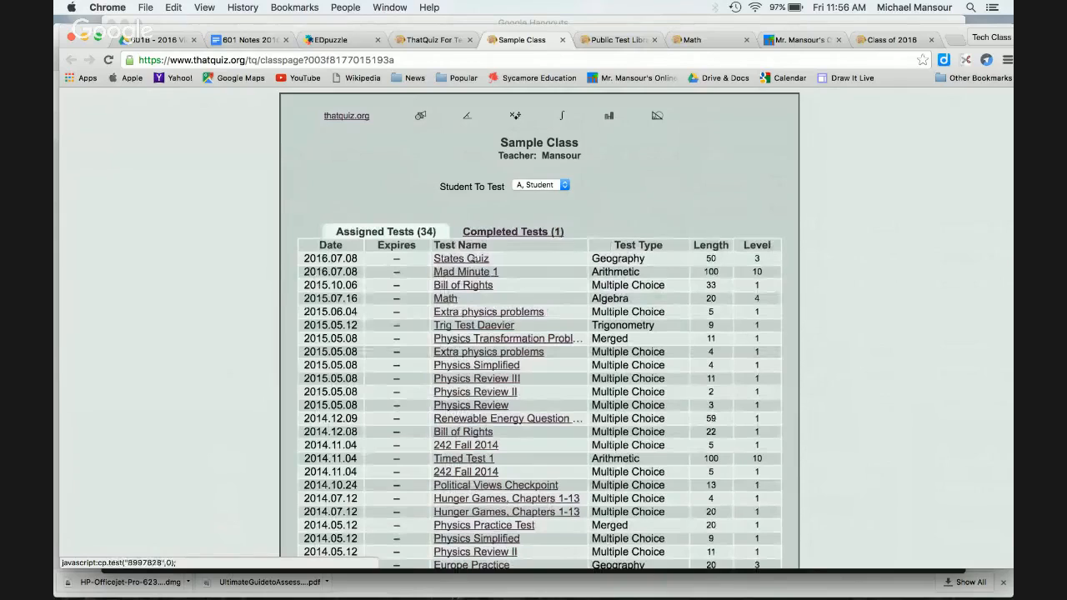
click(475, 257)
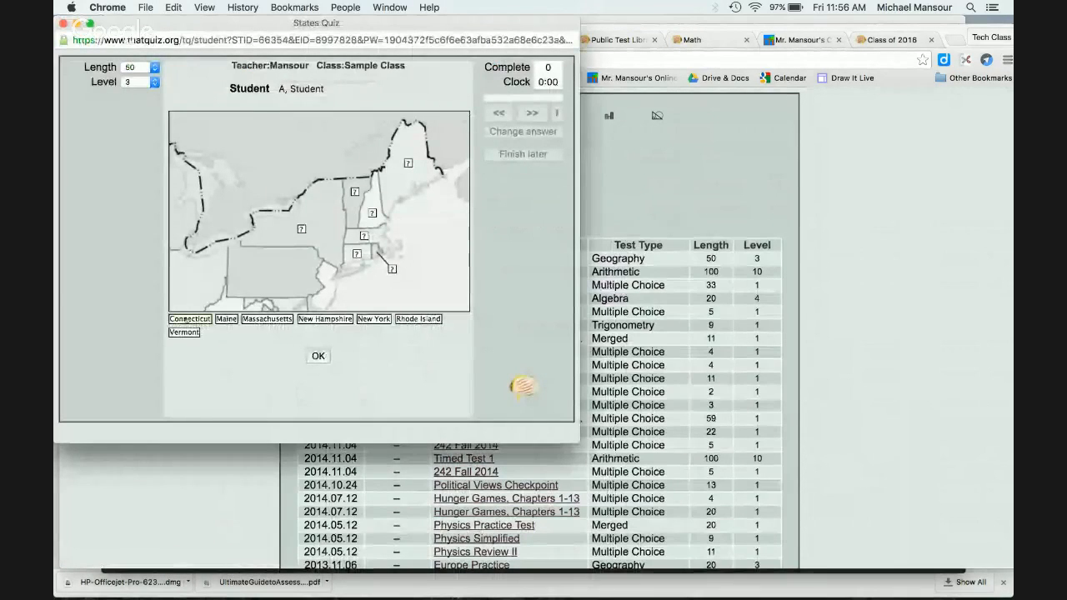
Step: Place the Connecticut, Maine, Massachusetts, Rhode Island, New Hampshire, Vermont and New York labels on the map
drag(191, 320, 365, 234)
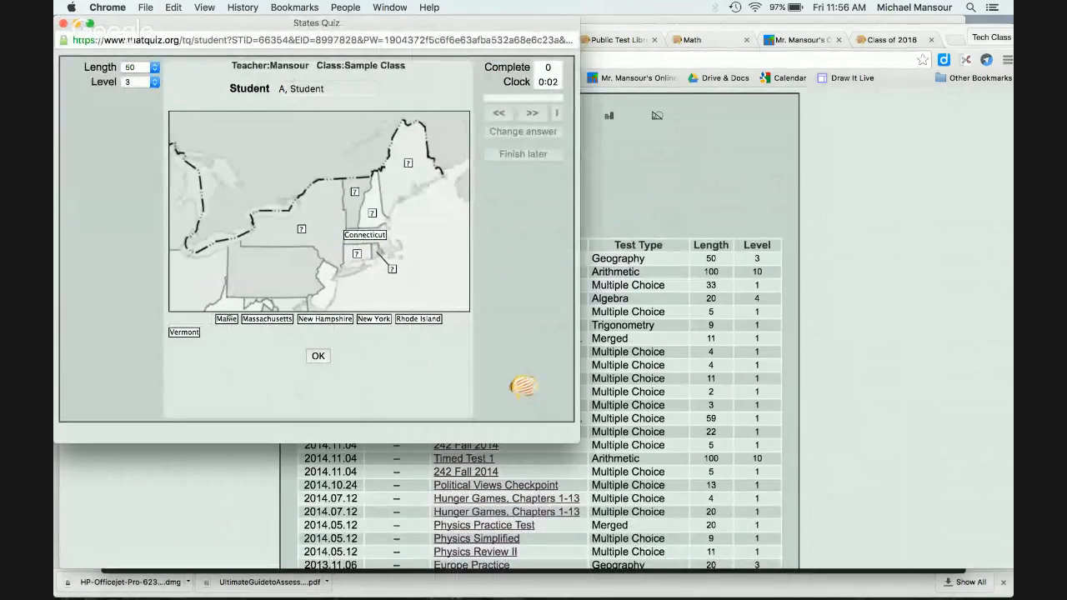
drag(226, 319, 409, 161)
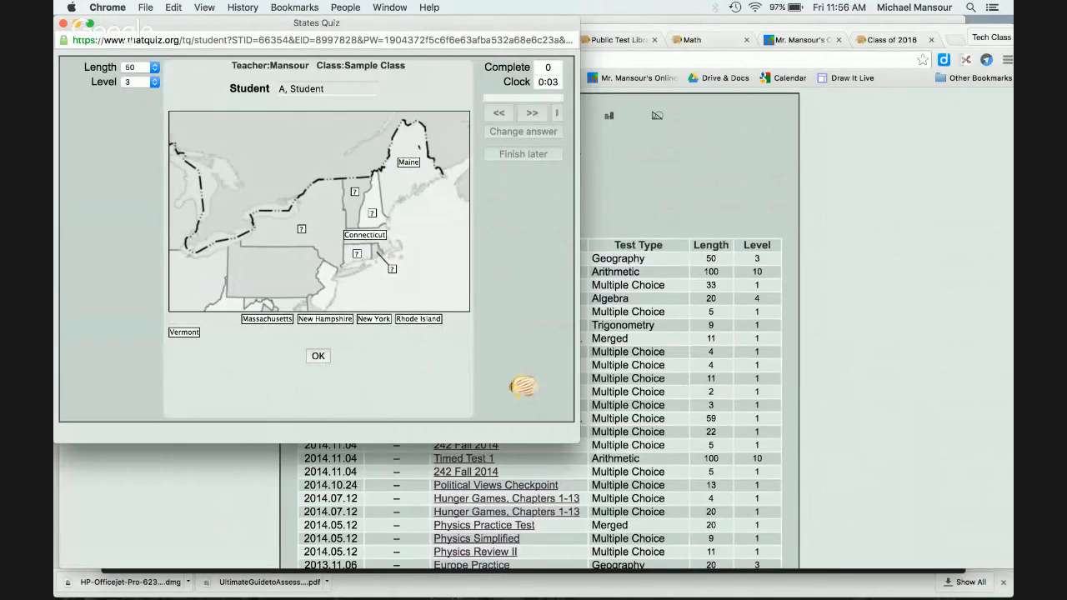
drag(364, 234, 354, 261)
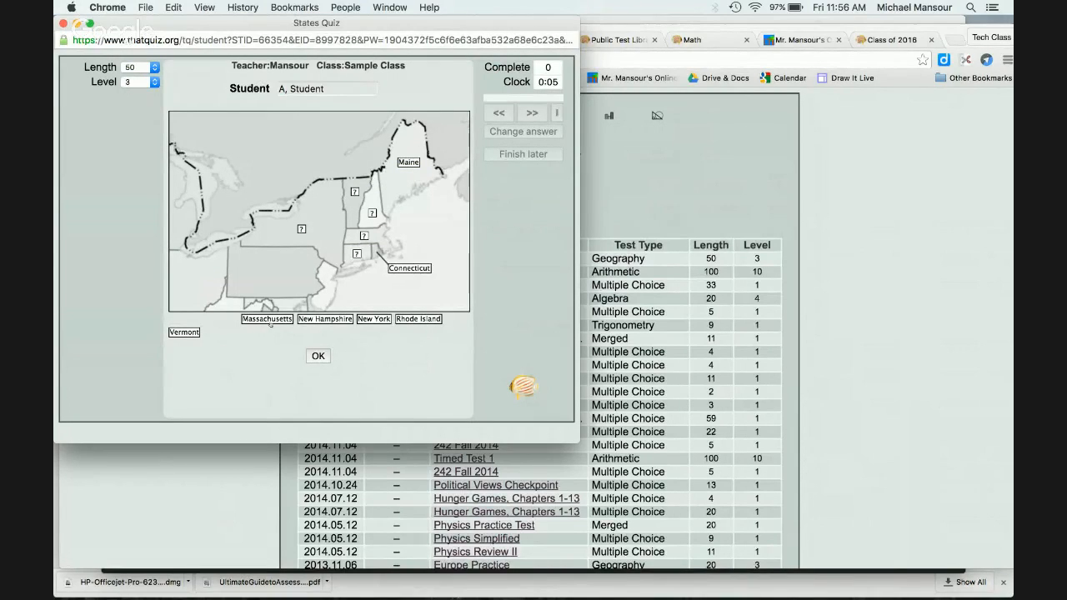
drag(269, 322, 349, 254)
drag(408, 319, 400, 269)
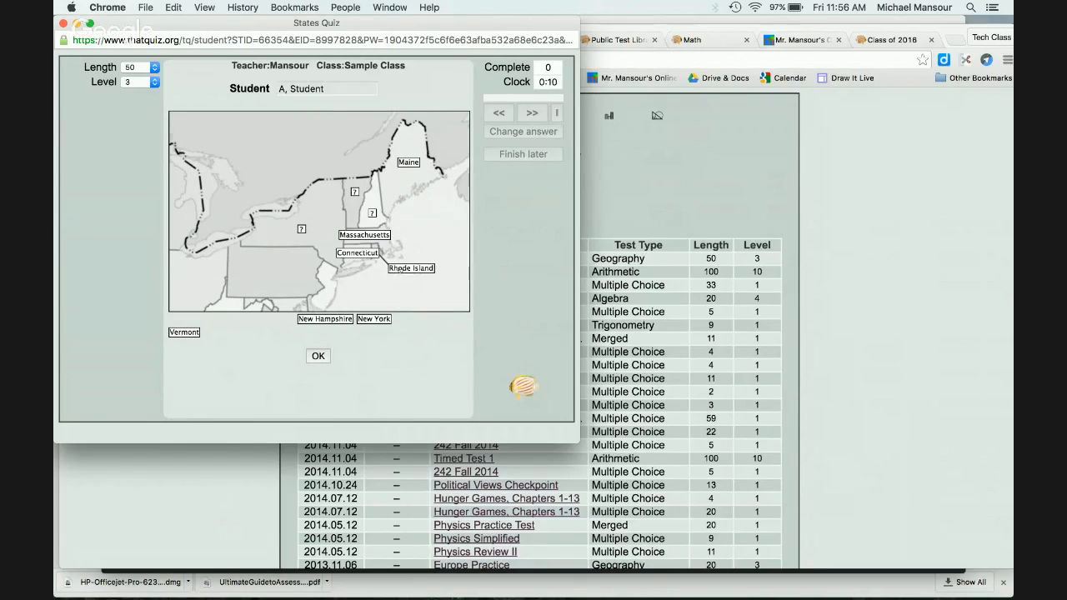
drag(326, 321, 375, 214)
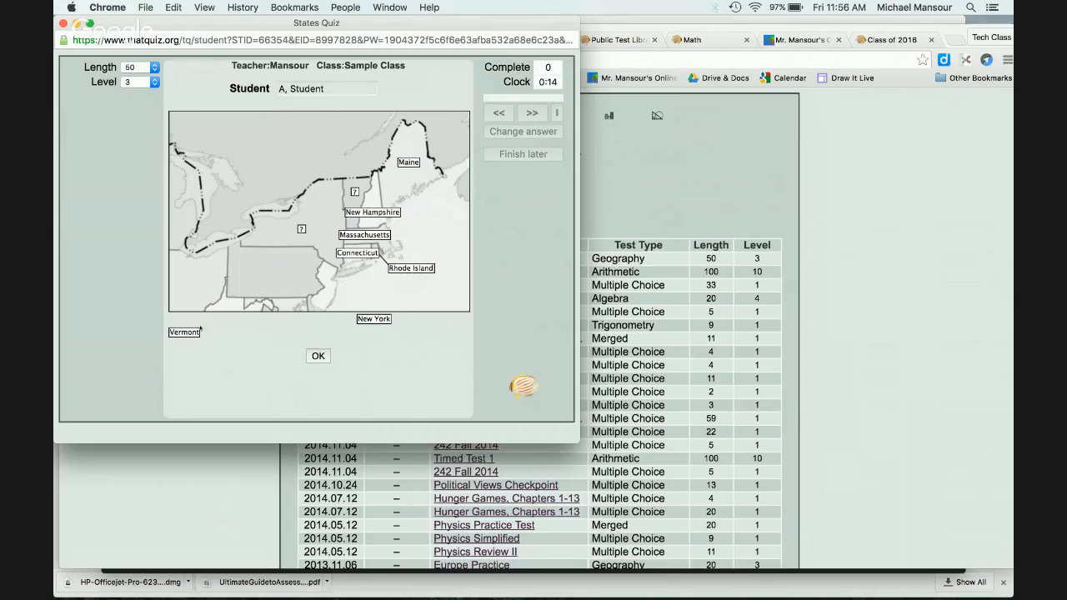
mouse_move(193, 332)
mouse_down()
mouse_move(358, 207)
mouse_move(362, 191)
mouse_up()
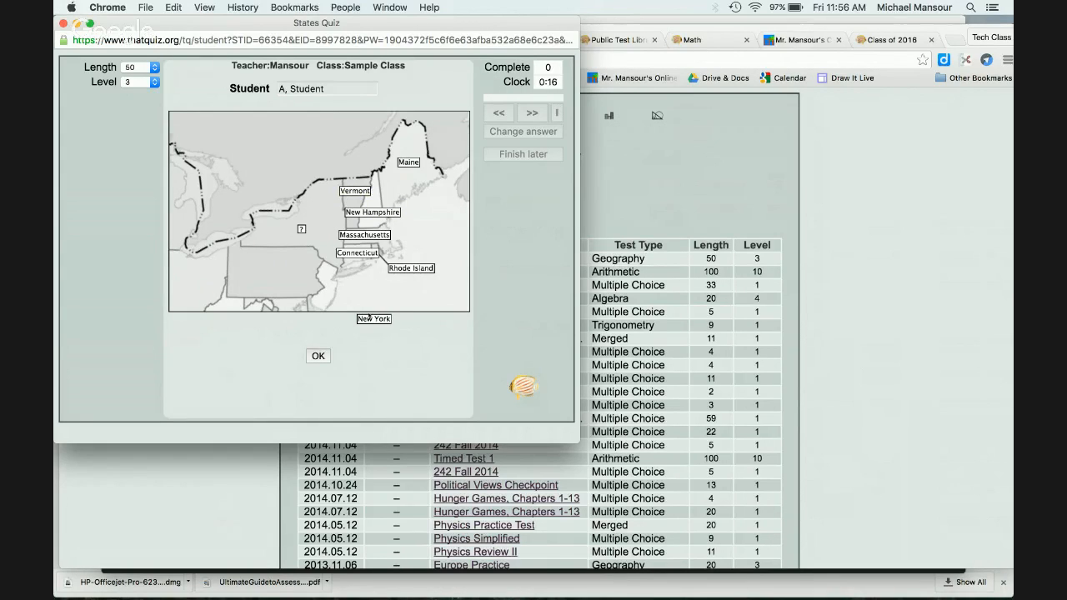
drag(369, 316, 302, 227)
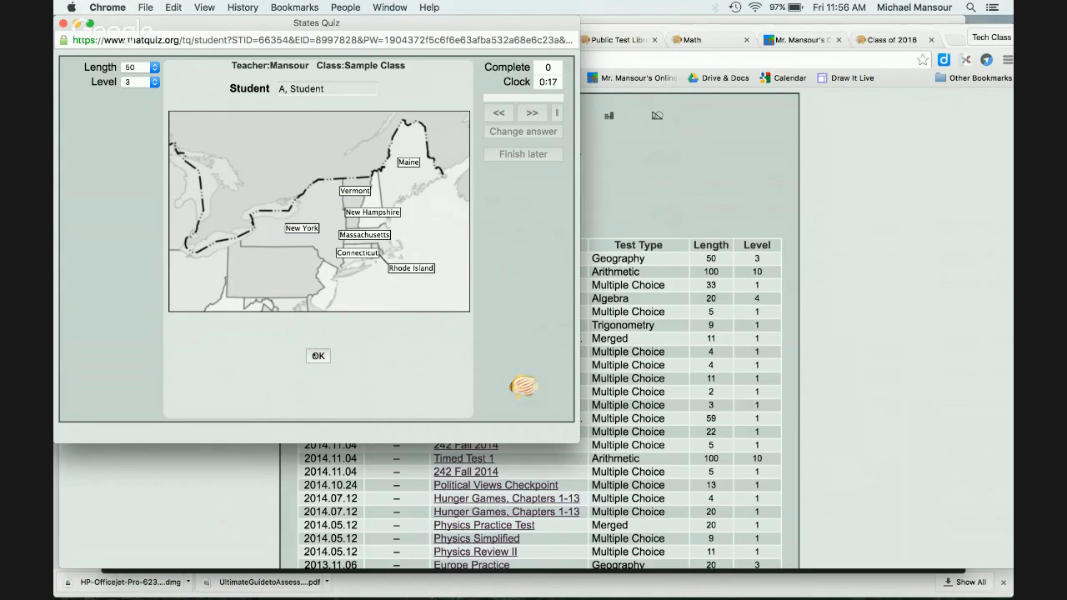
Step: Submit the map, save the quiz to finish later, quit, and close its window
click(316, 356)
click(525, 154)
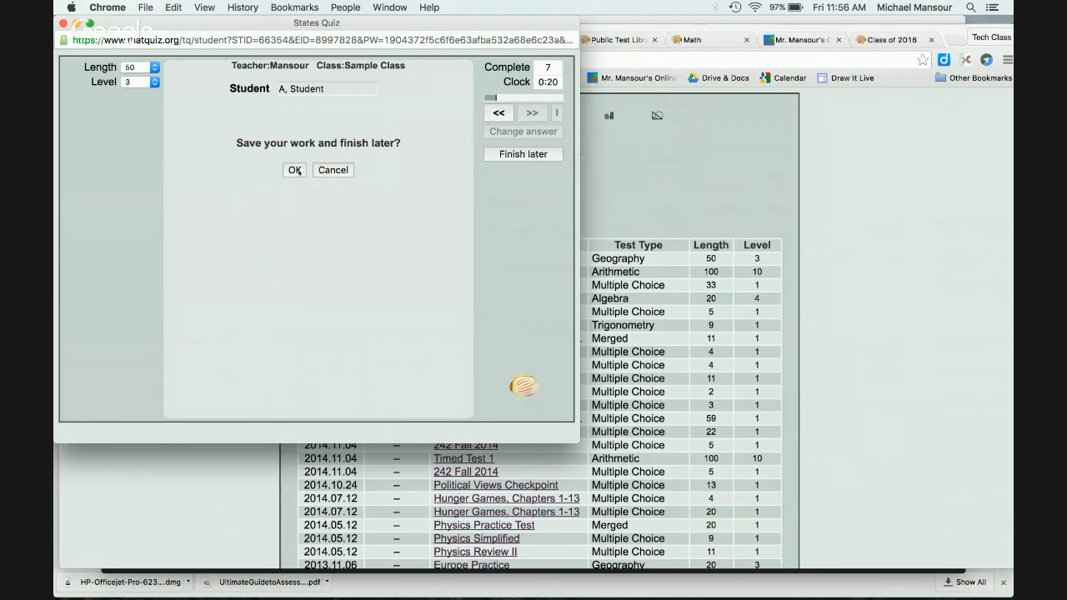
click(298, 171)
click(351, 171)
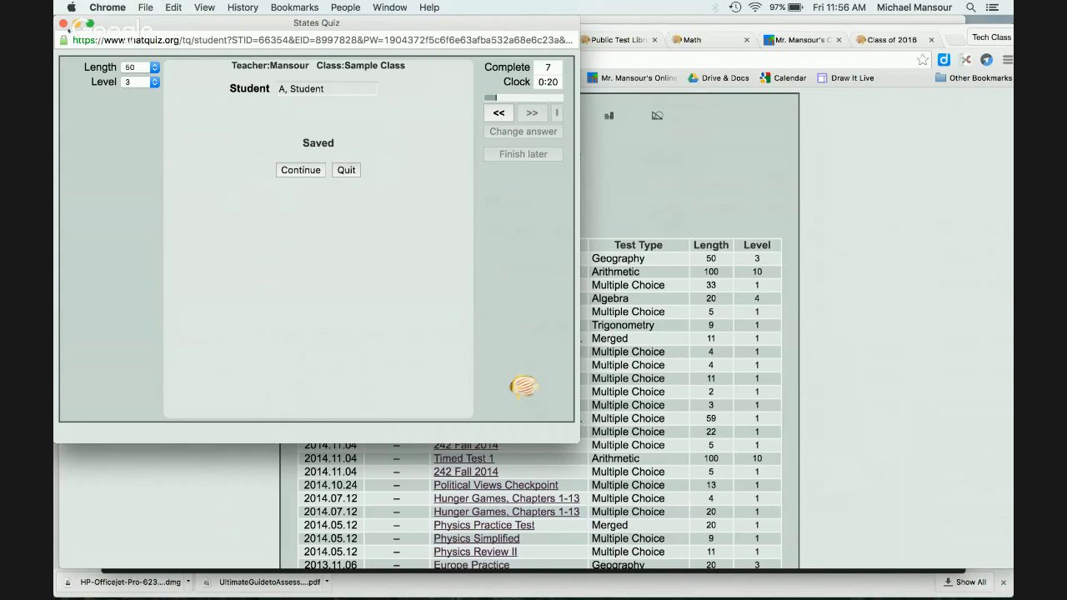
click(64, 23)
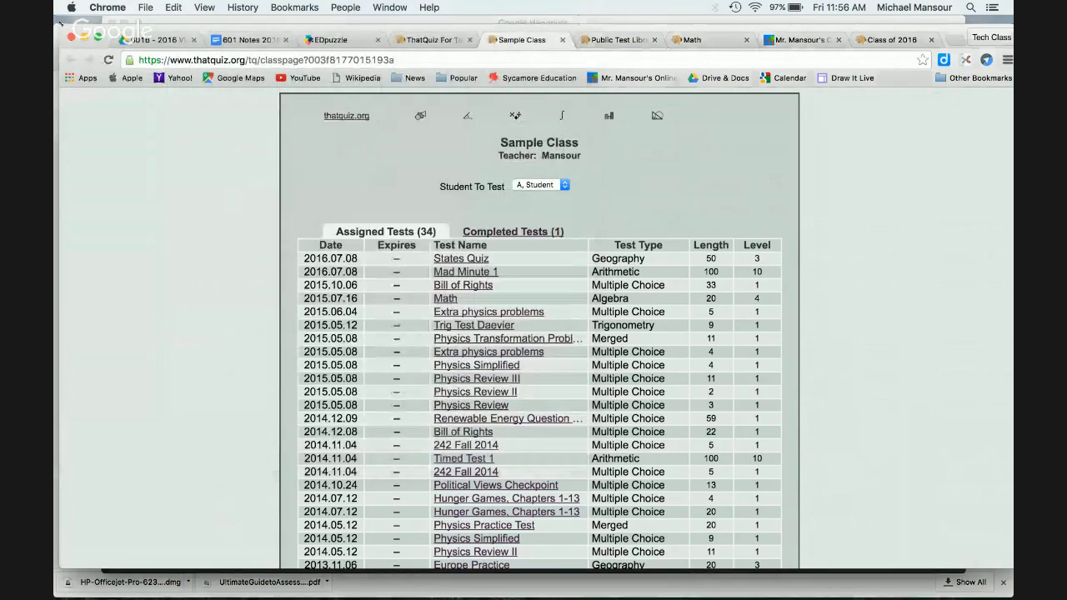
Step: Return to the teacher's test list and open the Sample Class Grades page
click(415, 40)
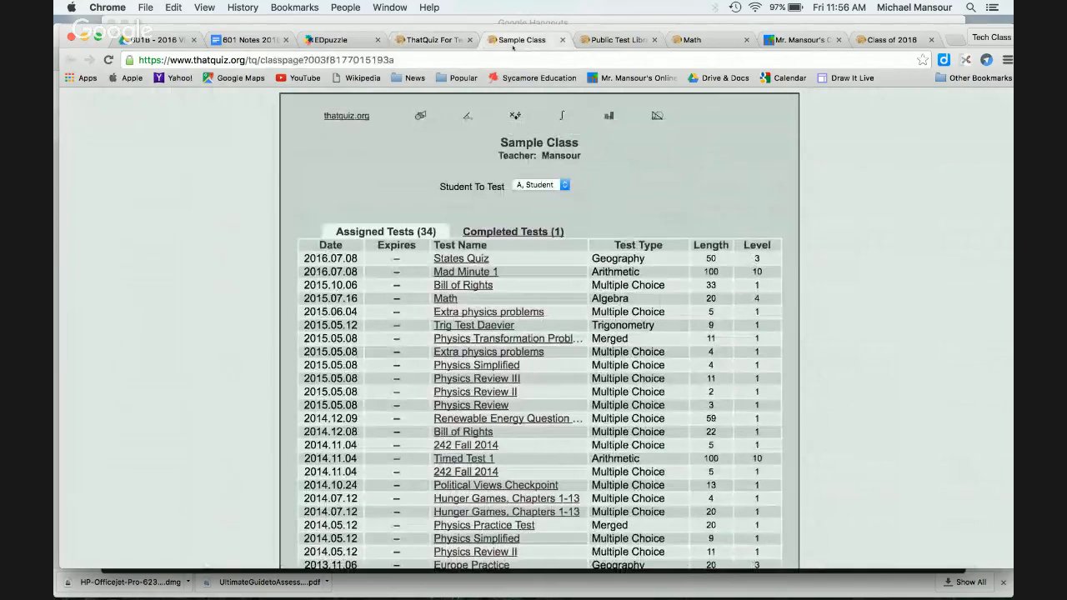
click(512, 42)
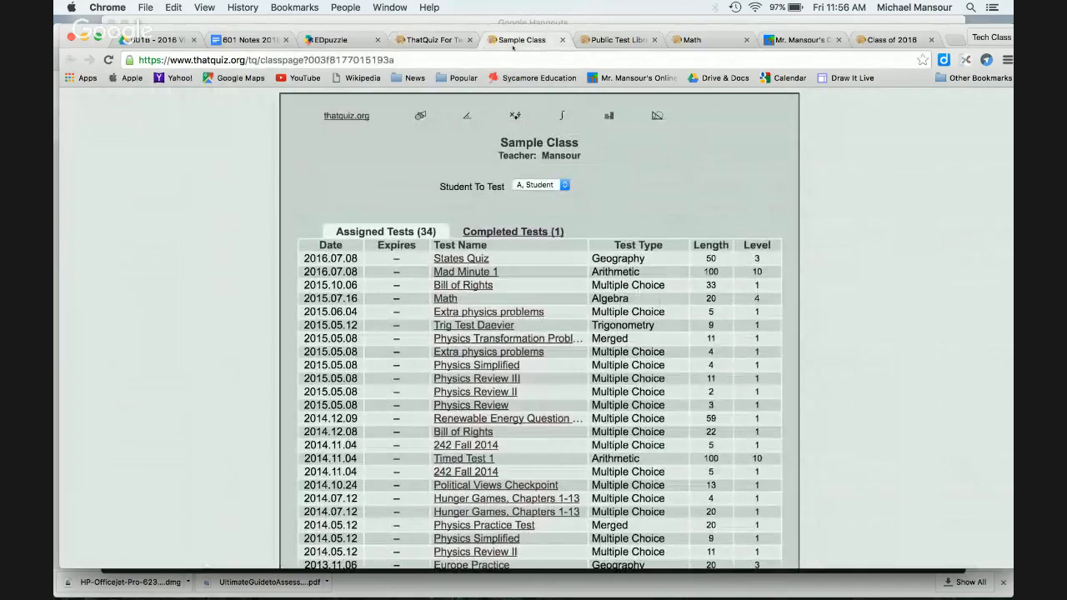
click(108, 59)
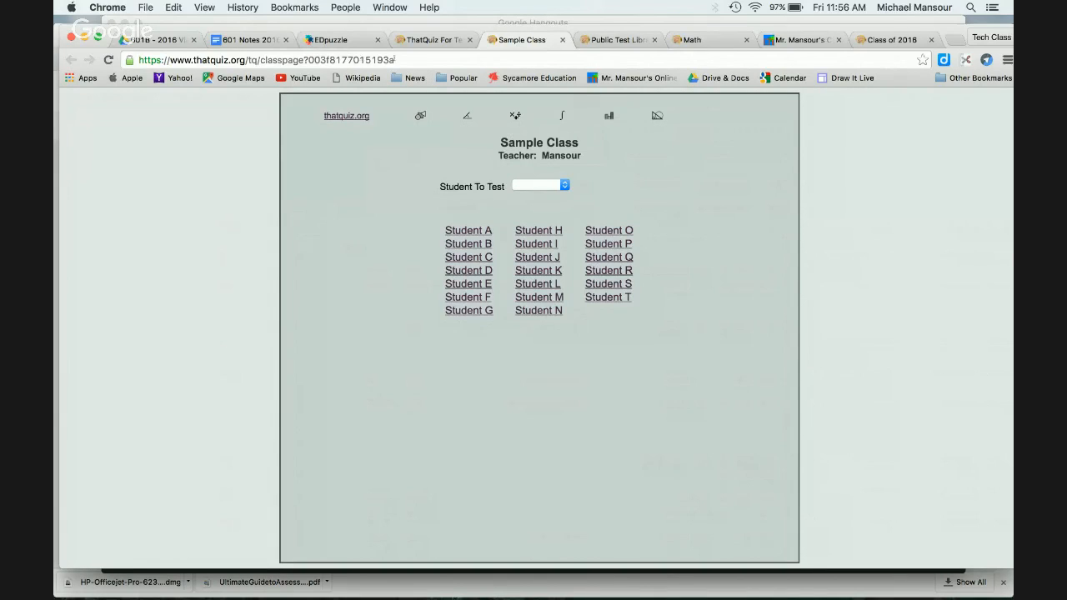
drag(401, 61, 260, 61)
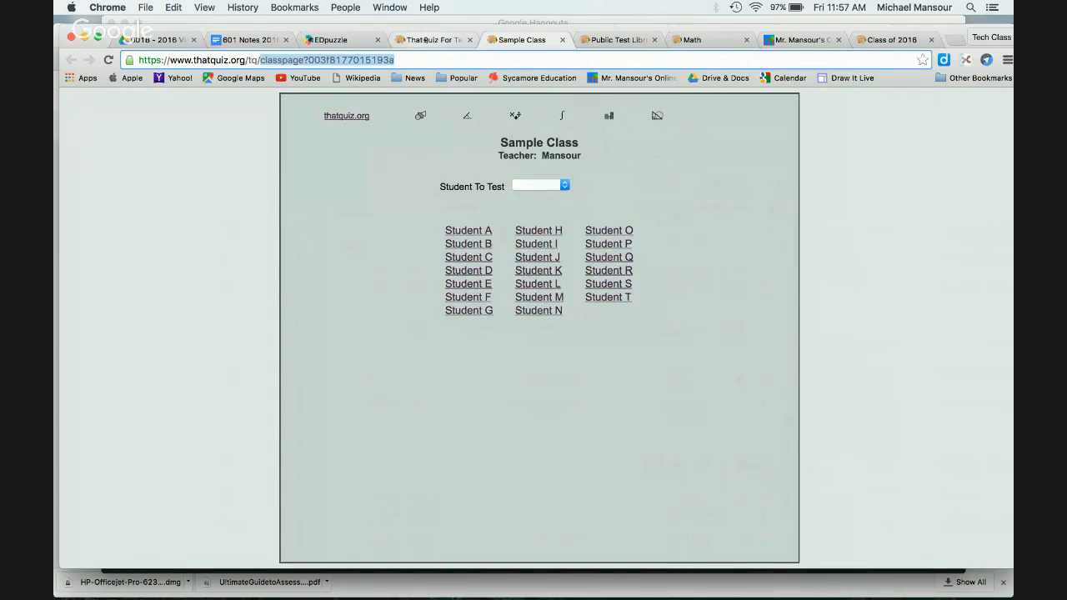
click(426, 40)
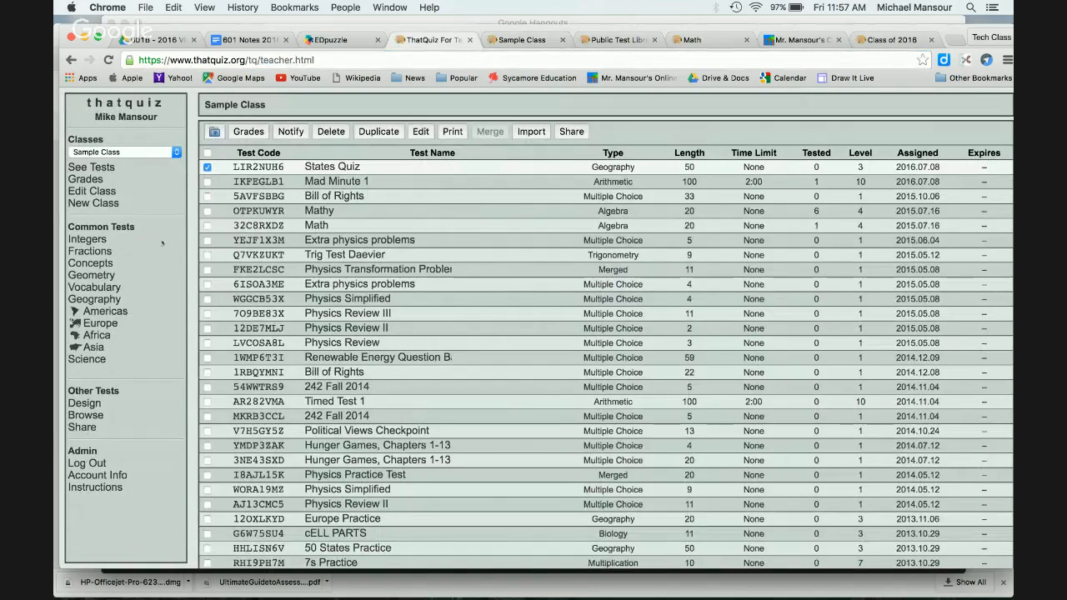
click(90, 181)
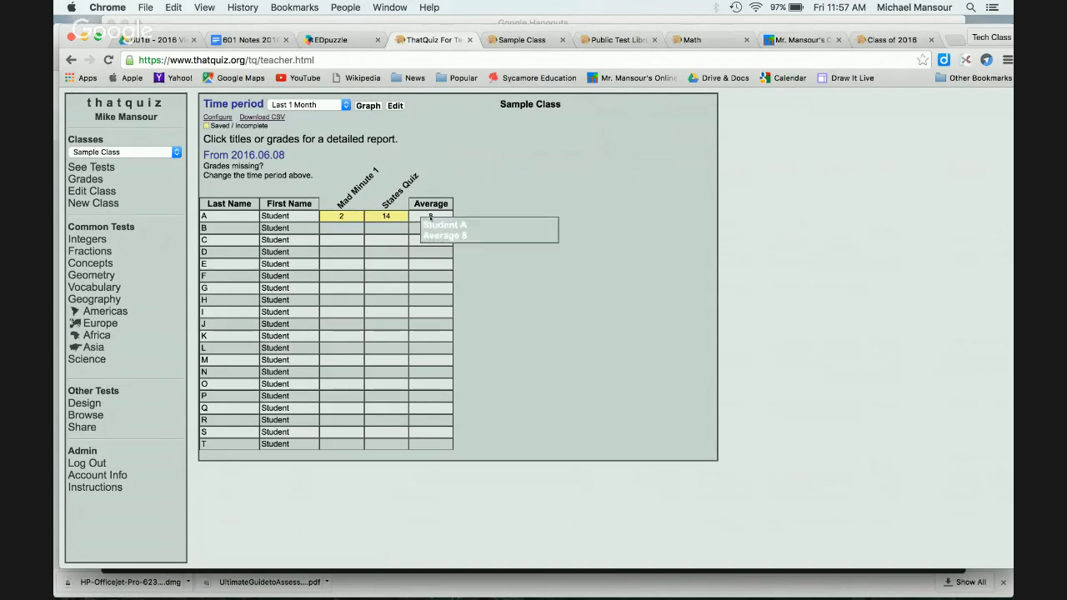
Step: Show grades for Class of 2017 over the Last 3 Months
click(156, 152)
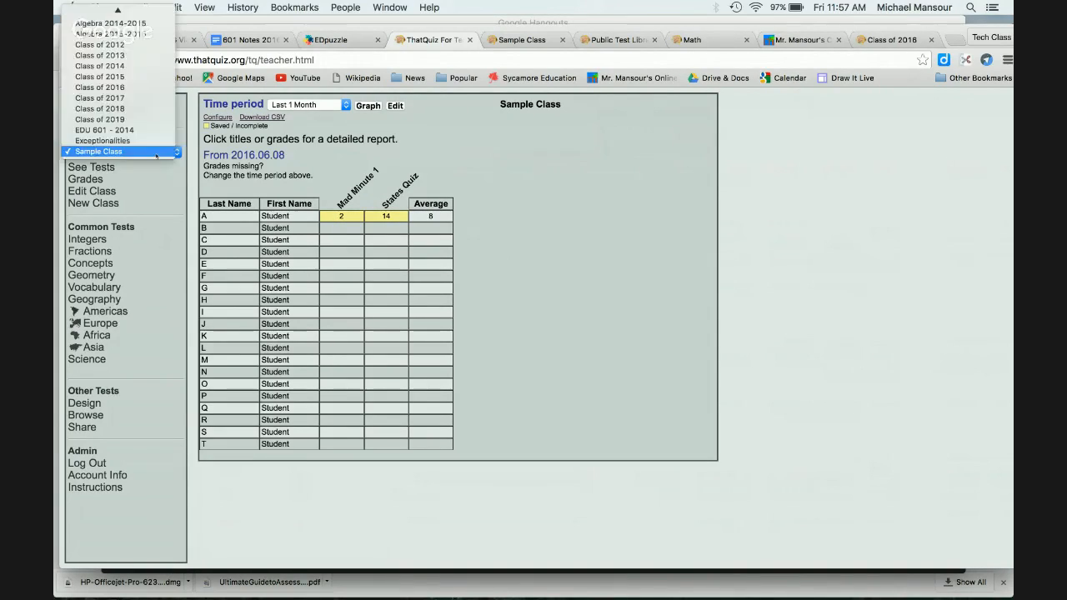
click(149, 98)
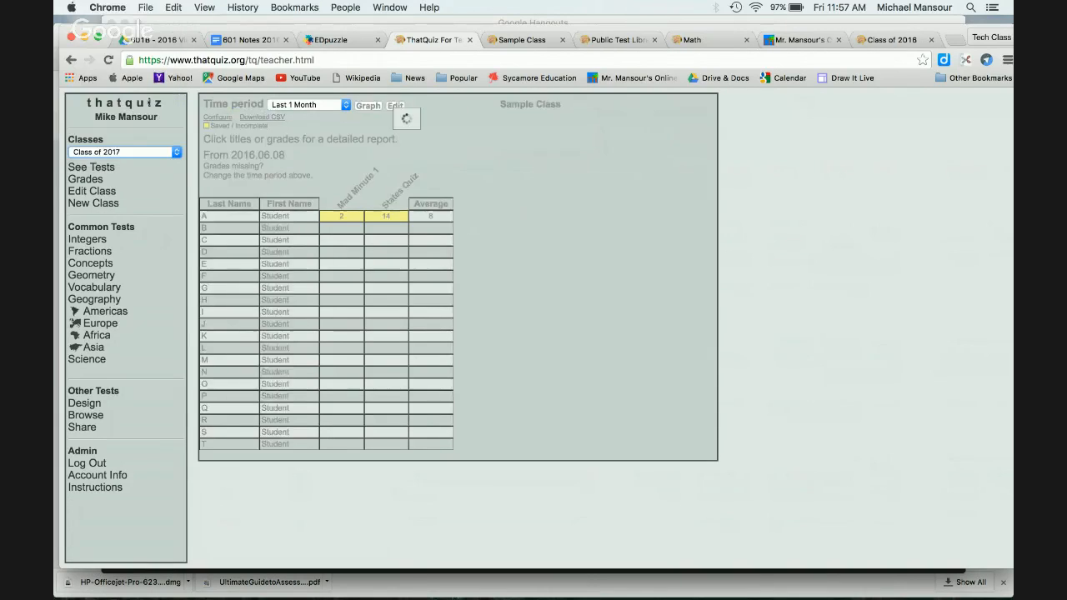
click(323, 105)
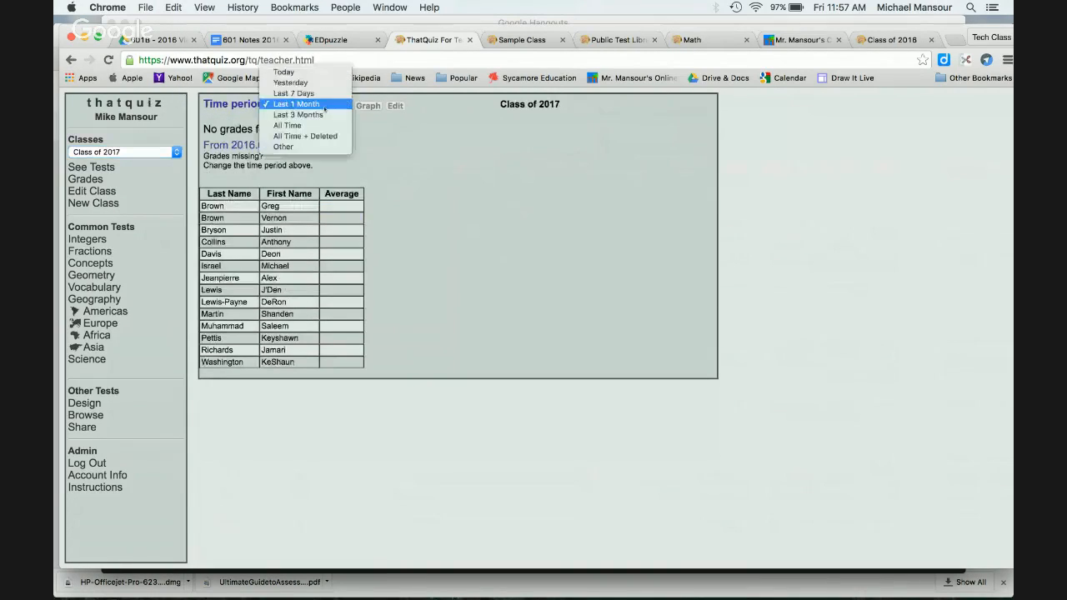
click(325, 116)
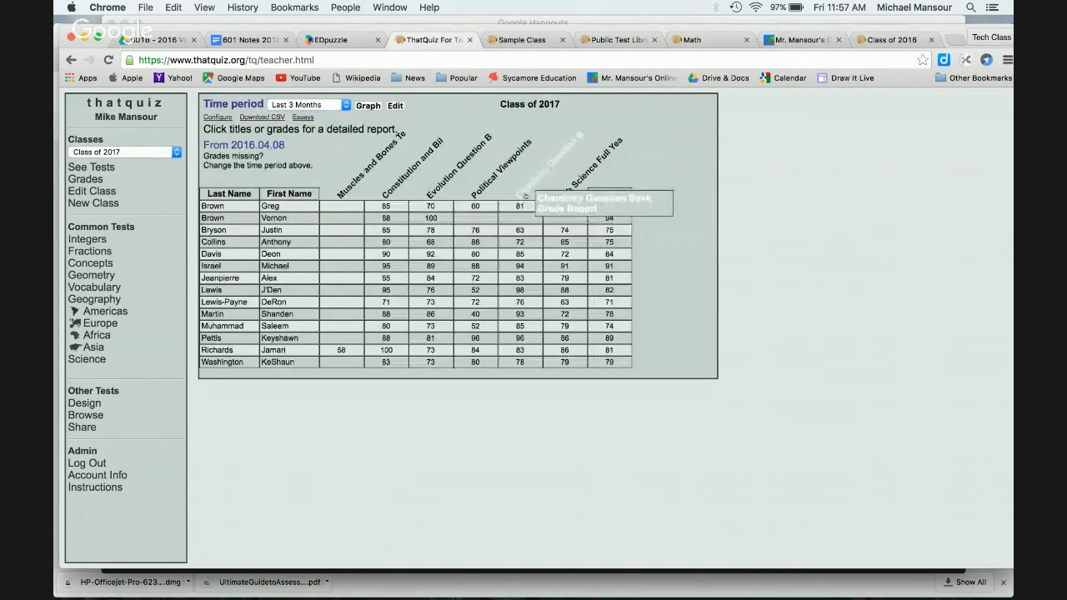
Step: Open the Chemistry Question Bank grade report and list its frequently missed questions
click(524, 195)
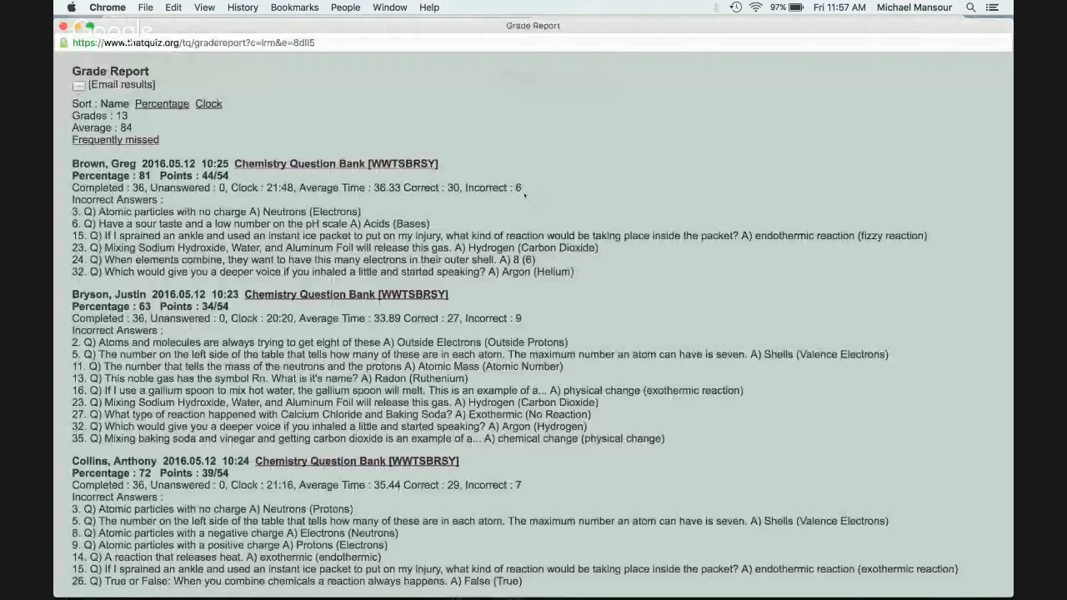
drag(1010, 593, 367, 482)
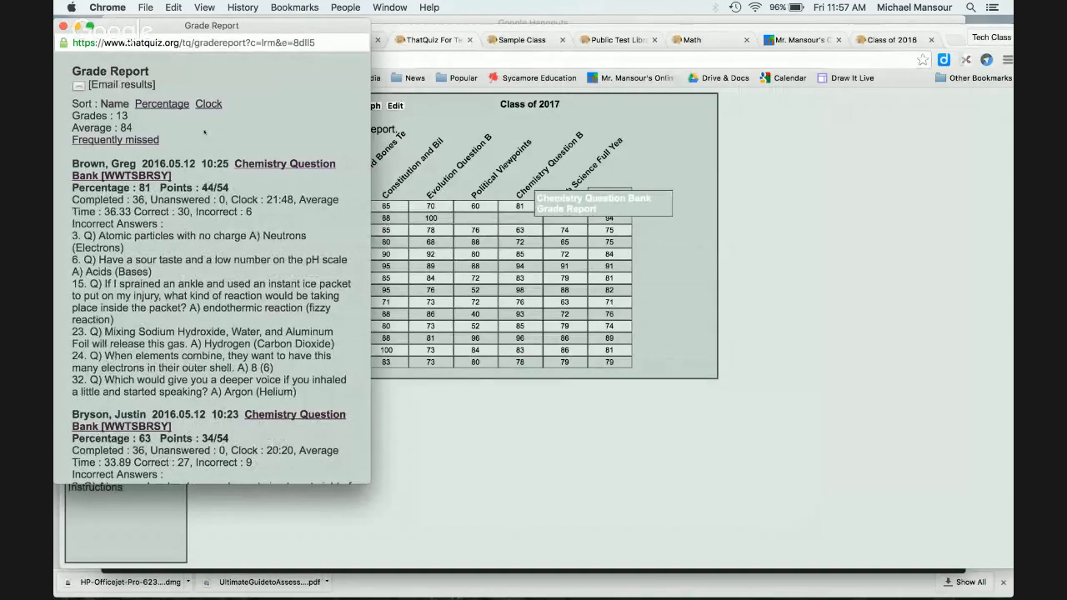
click(146, 142)
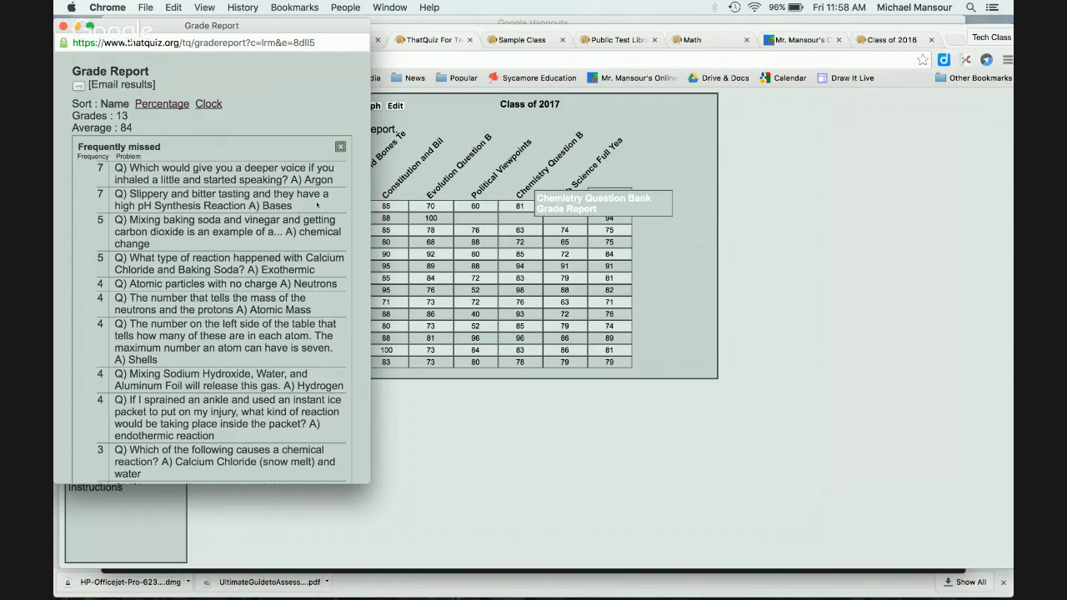
Step: Scroll through the report and open the Chemistry Question Bank question-by-question results
scroll(317, 205, down, 5)
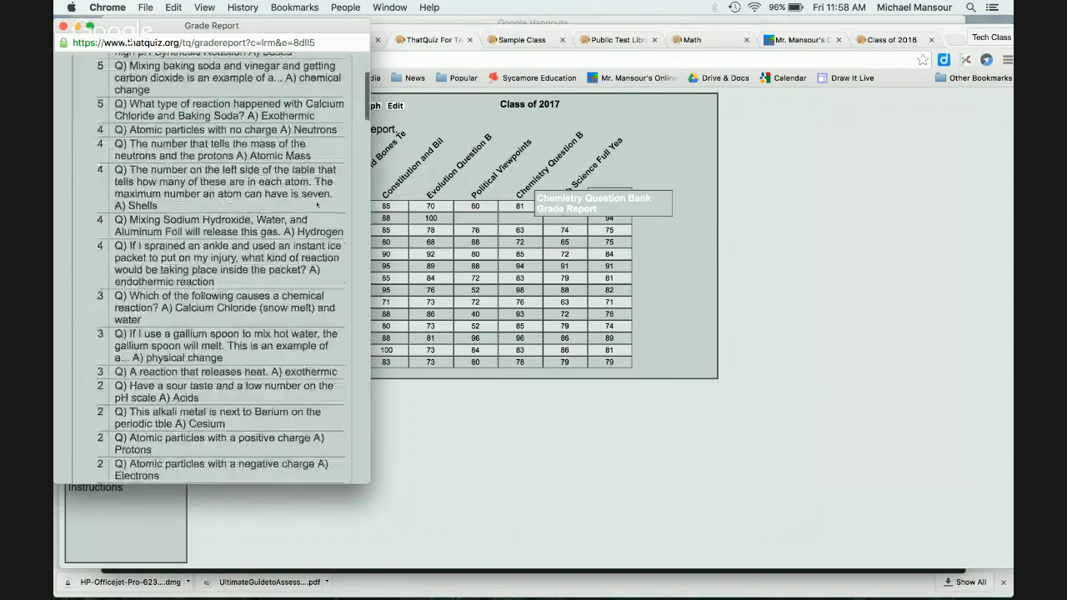
scroll(317, 204, down, 10)
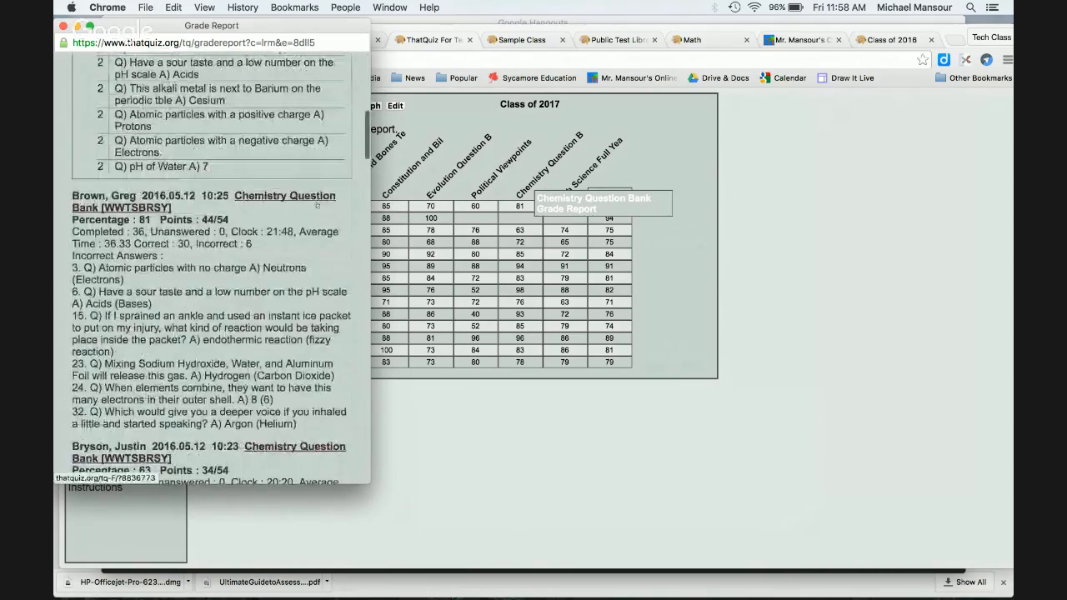
scroll(316, 204, down, 2)
scroll(317, 204, down, 8)
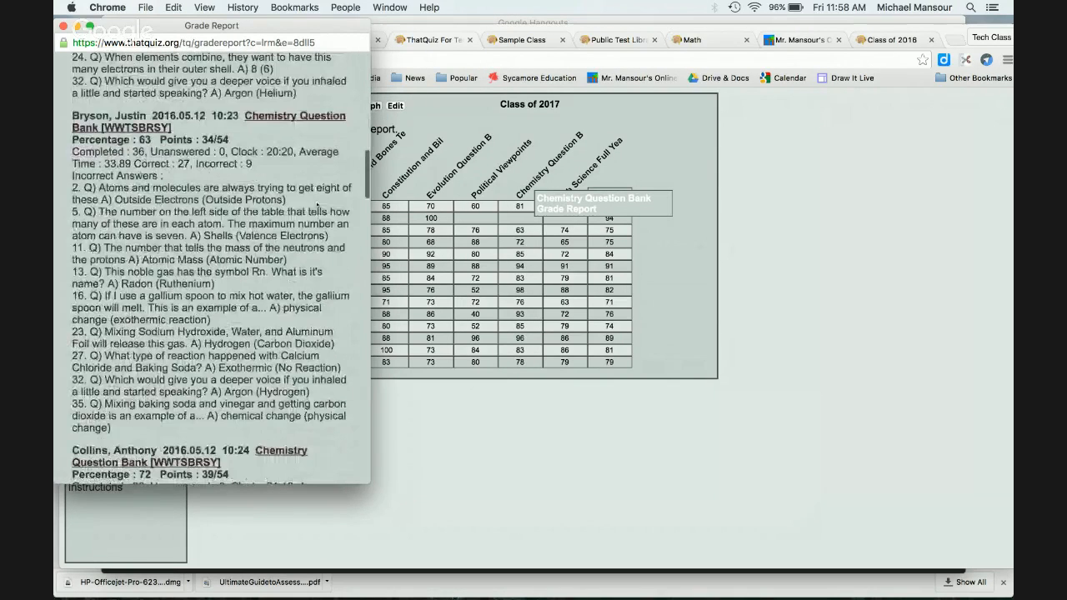
scroll(317, 204, up, 9)
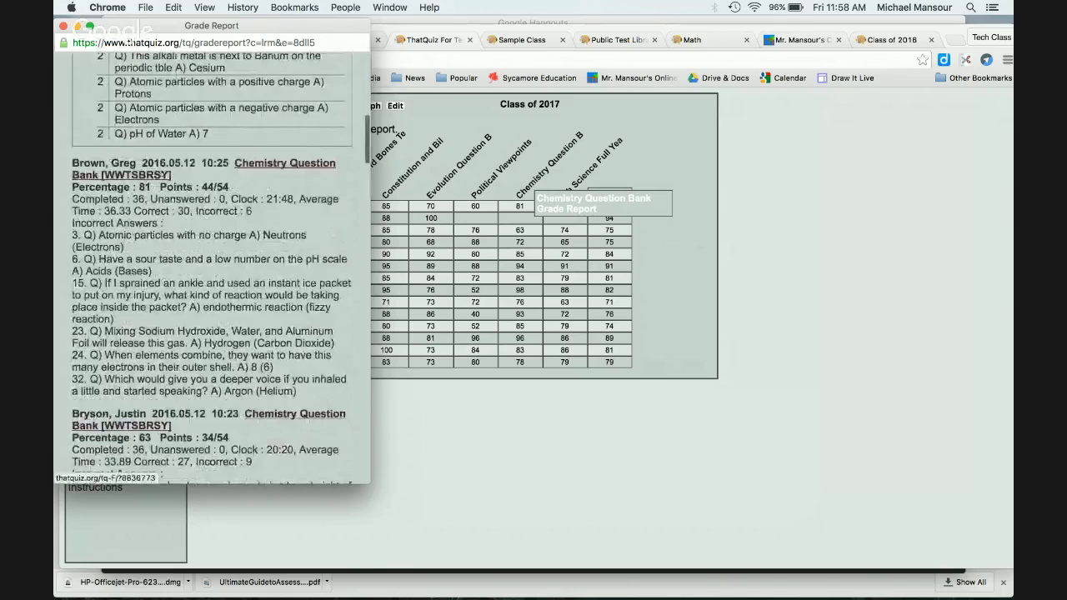
click(162, 174)
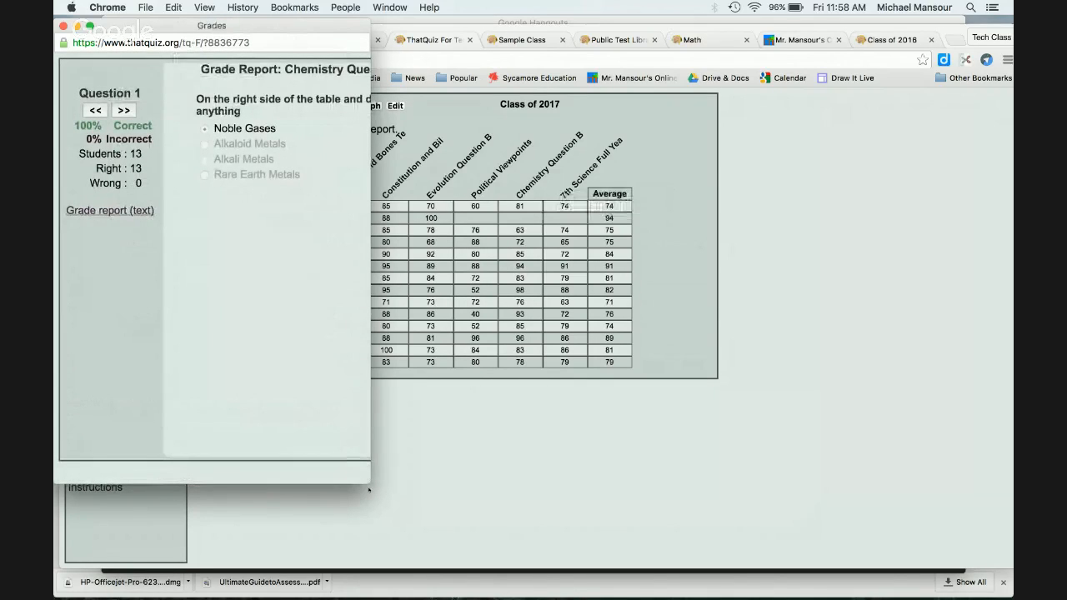
Step: Review results for questions 4, 17, 18, 19 and 22, then close the Chemistry report
drag(369, 483, 638, 514)
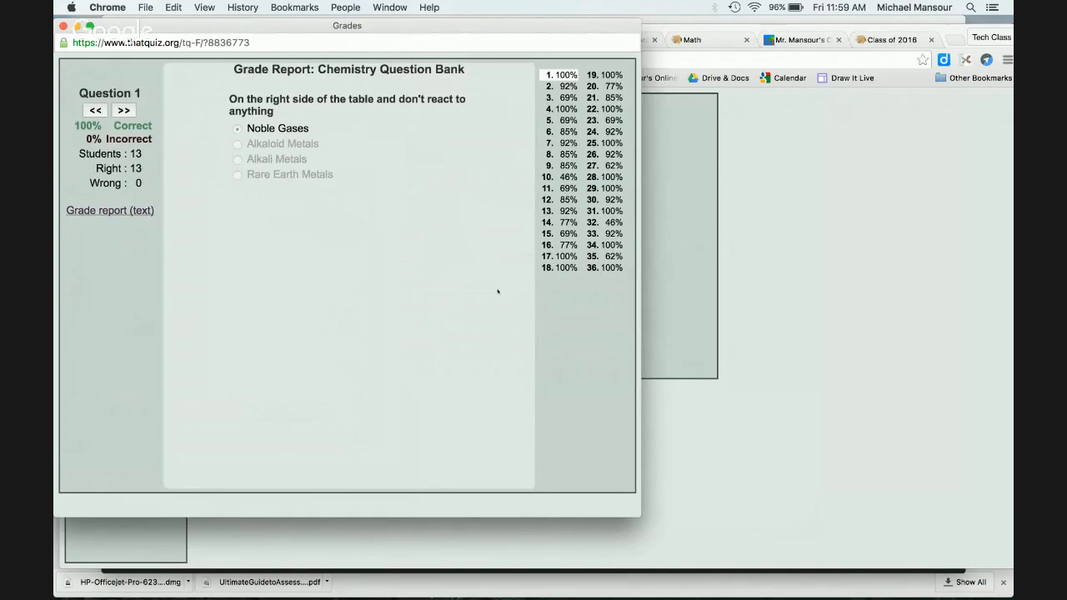
click(560, 111)
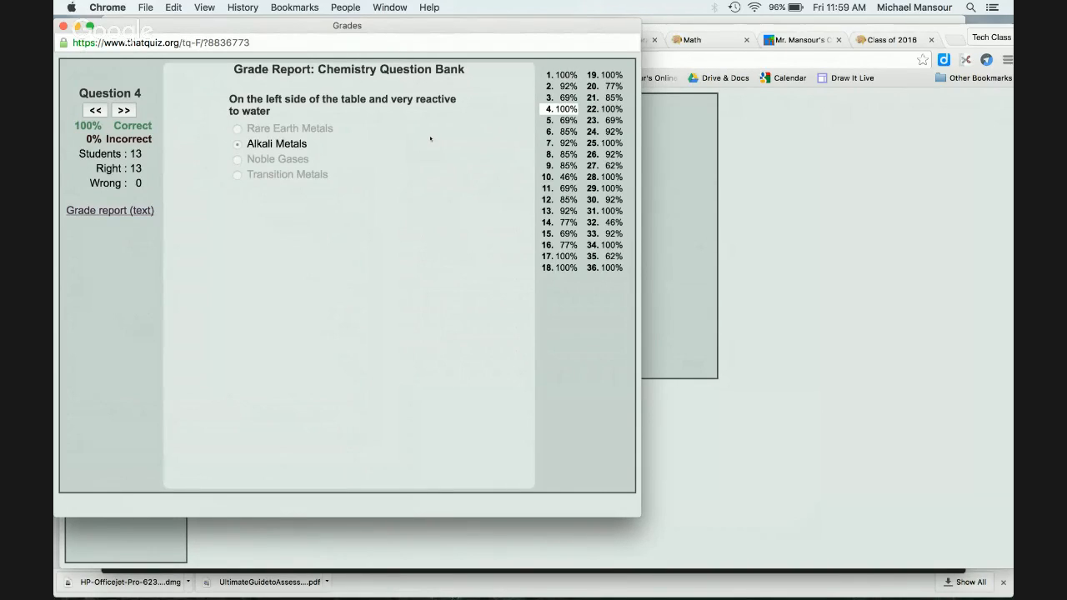
click(555, 257)
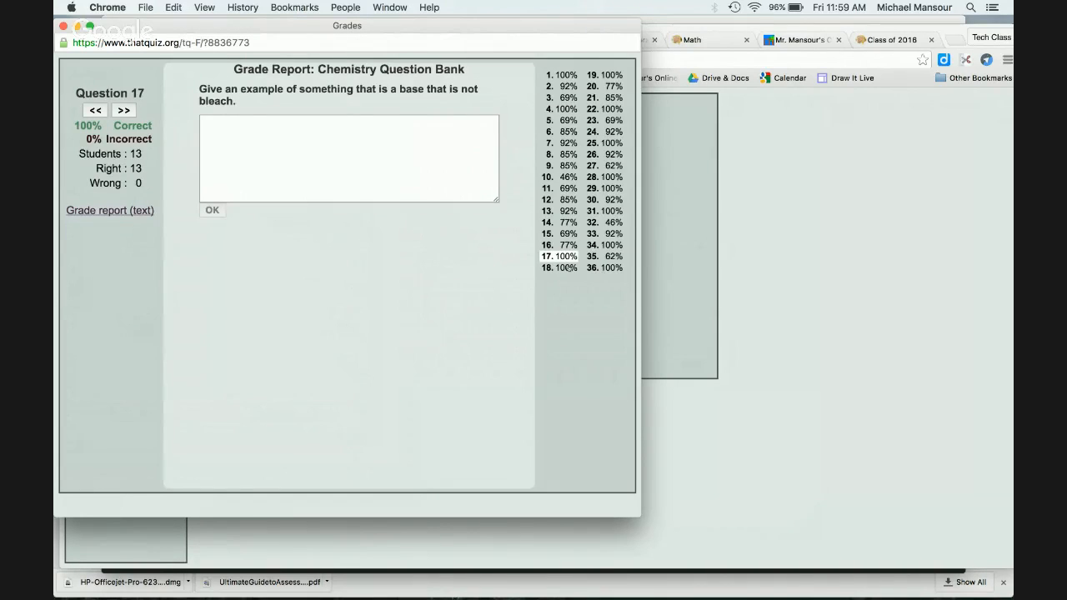
click(567, 268)
click(616, 78)
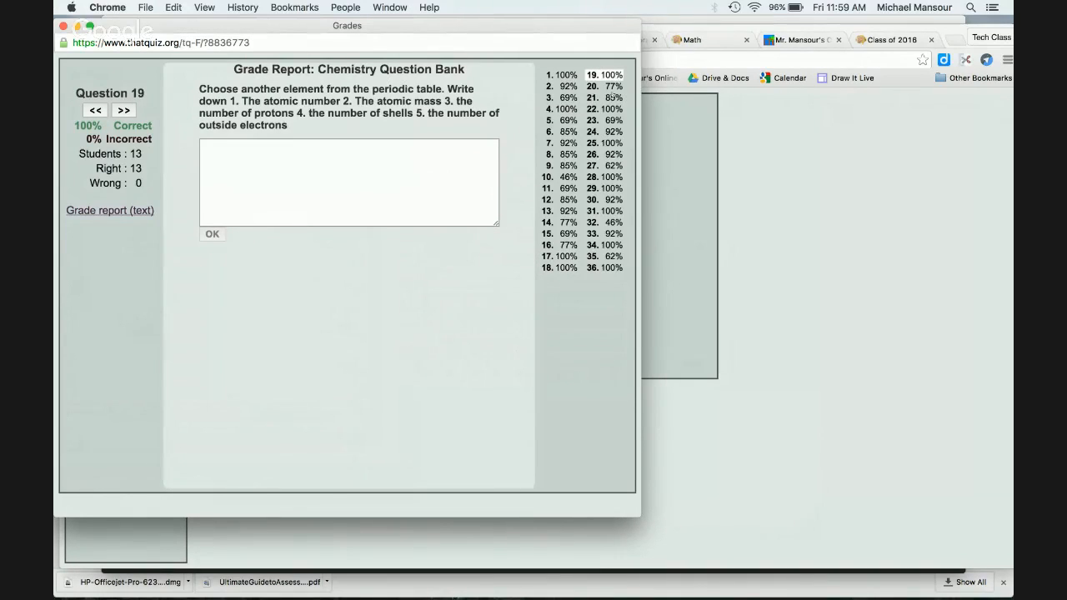
click(610, 108)
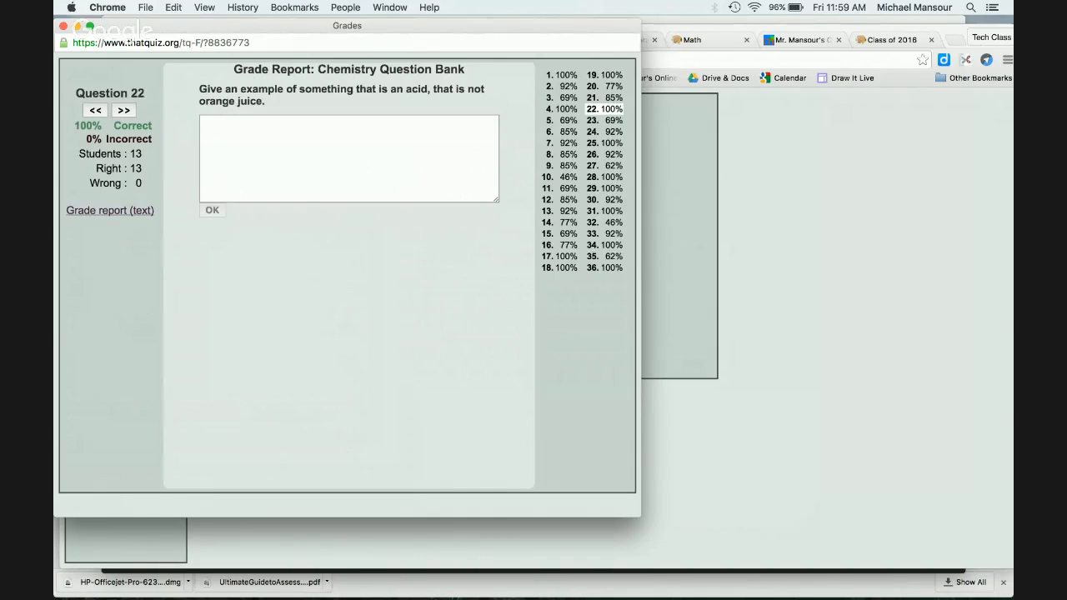
click(63, 26)
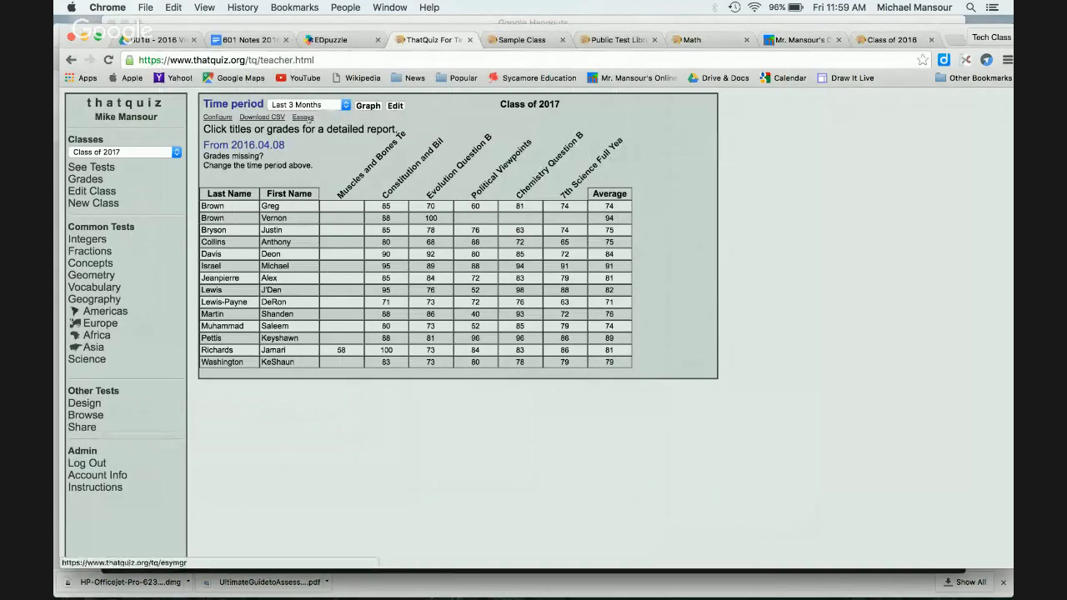
Step: List submitted essays, go forward two pages, and open a student's periodic-table Oxygen essay
click(305, 118)
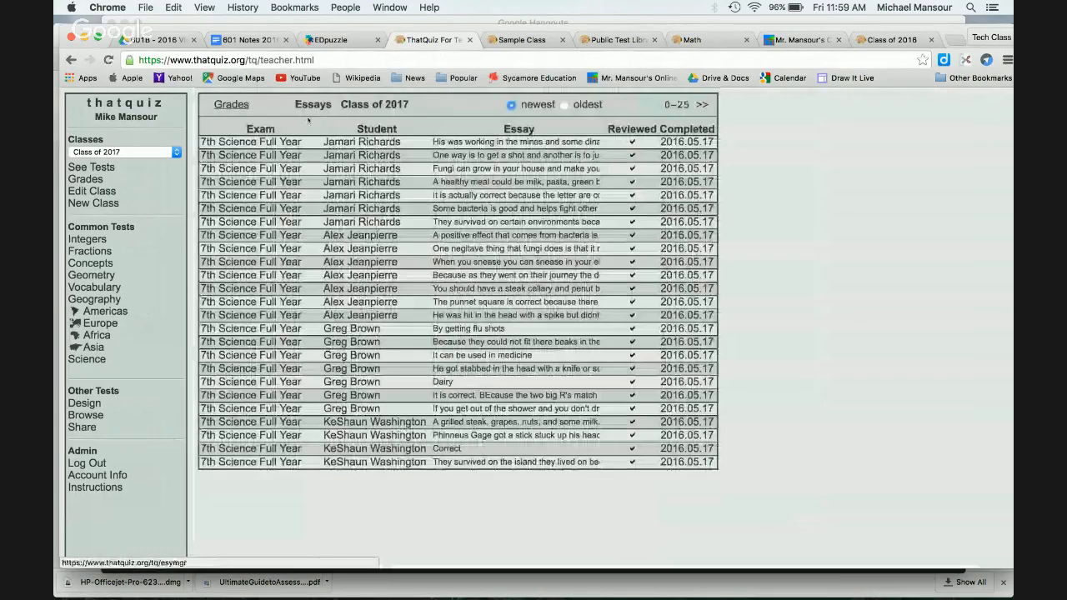
click(703, 104)
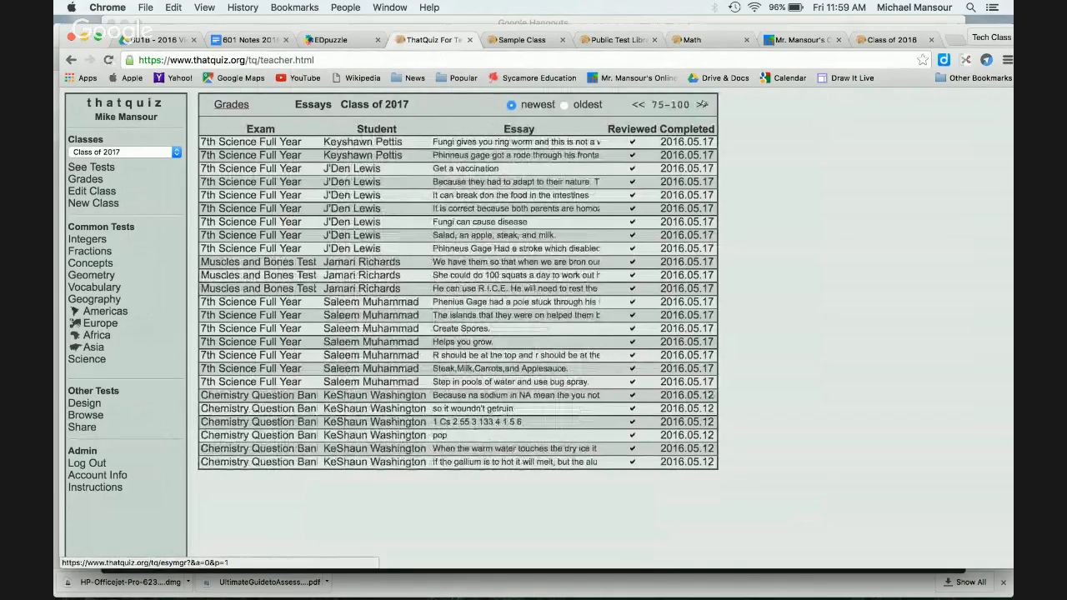
click(703, 104)
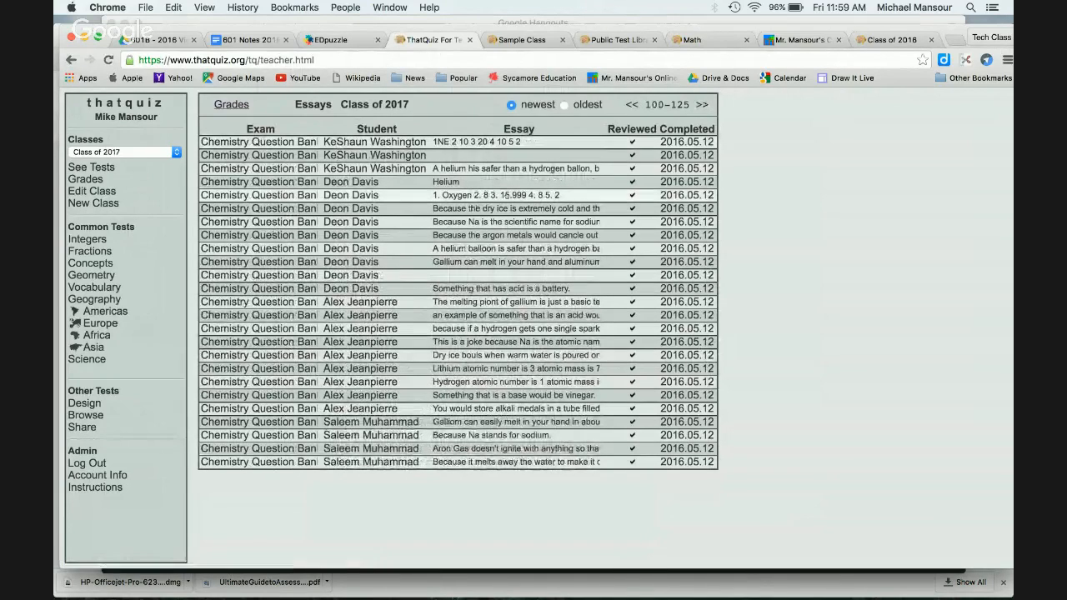
click(505, 195)
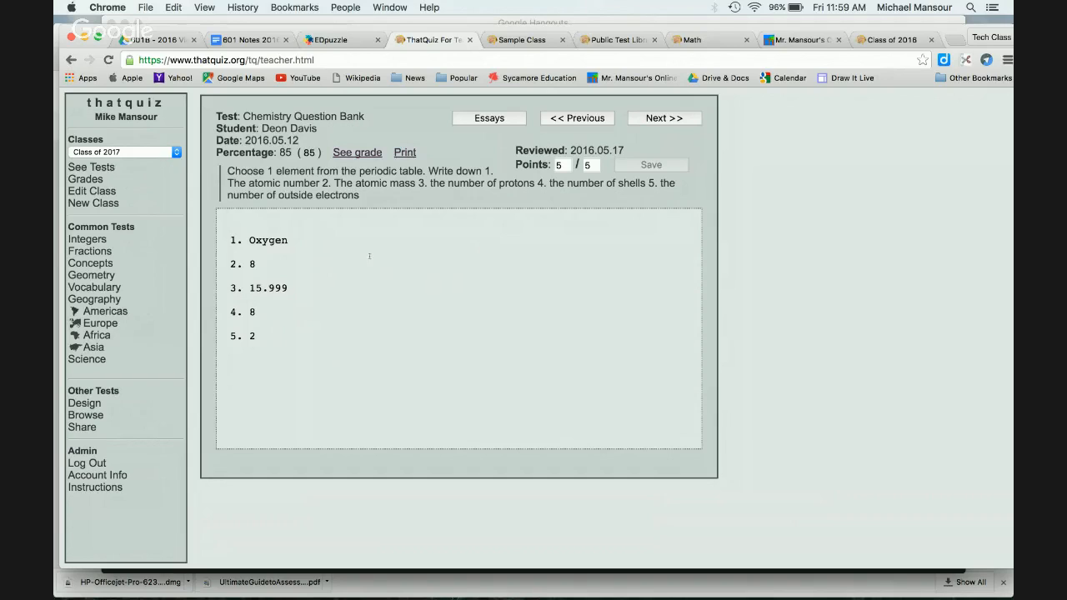
Step: Advance to the student's next essay answer, then pick Sample Class and open it for editing
click(664, 118)
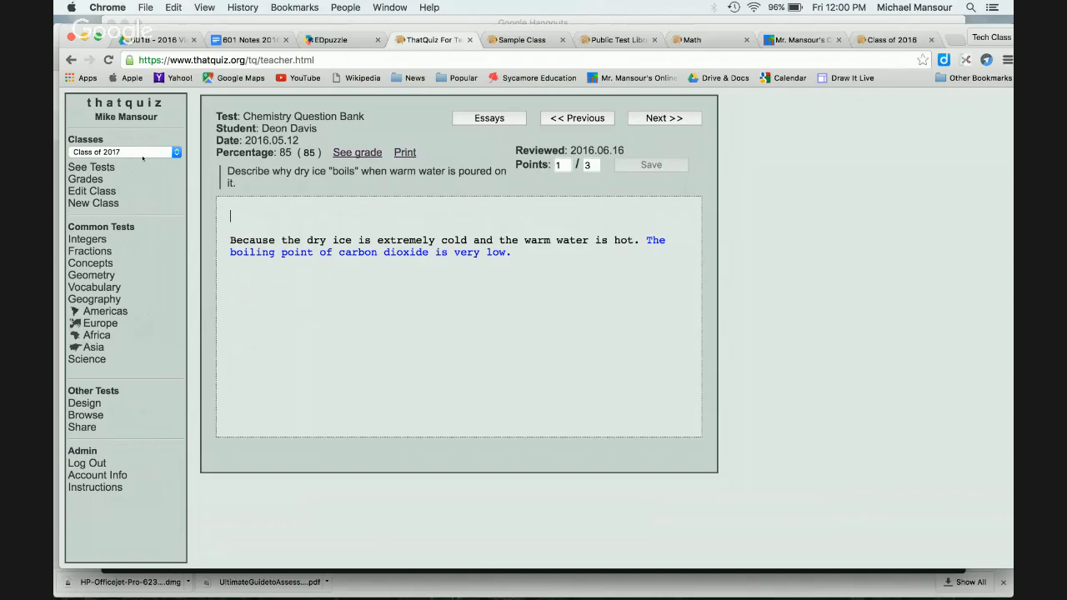
click(143, 156)
click(135, 203)
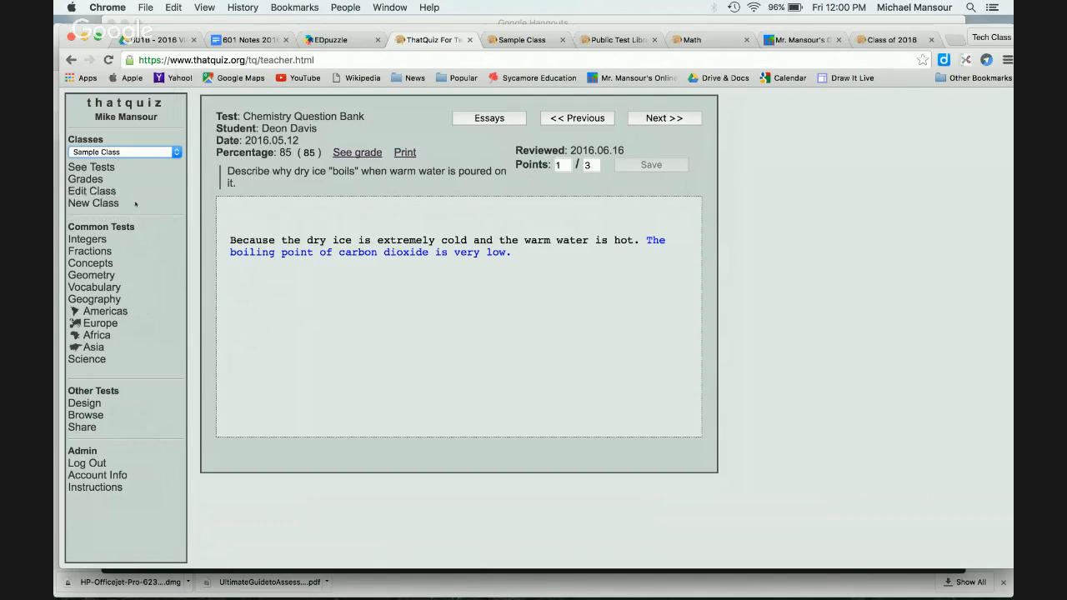
click(99, 191)
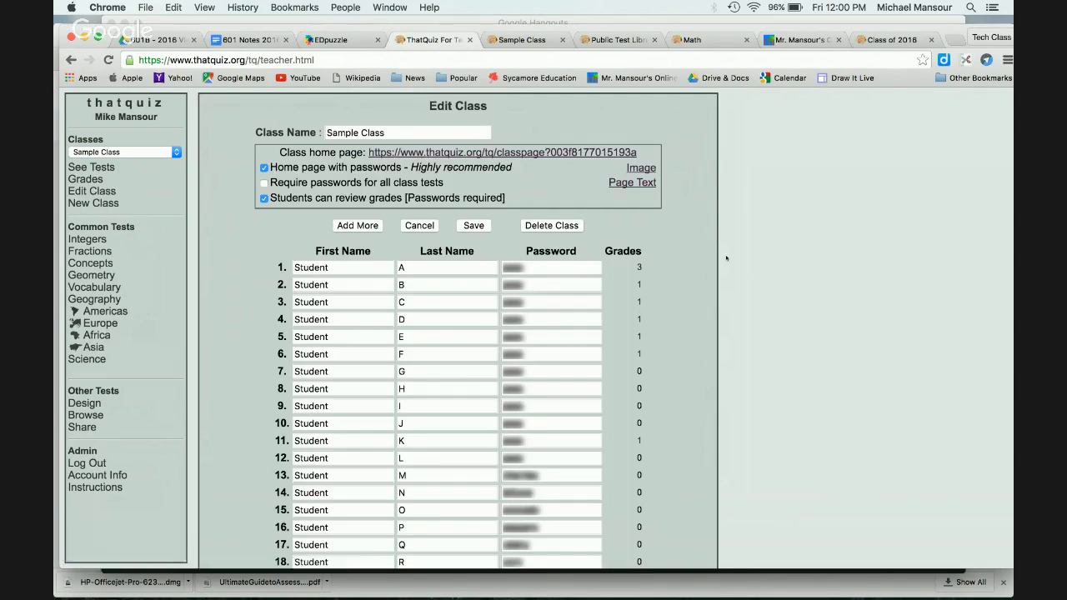
Step: Switch the class to Class of 2017 and list the tests assigned to it
scroll(599, 255, down, 3)
scroll(598, 255, up, 3)
click(162, 153)
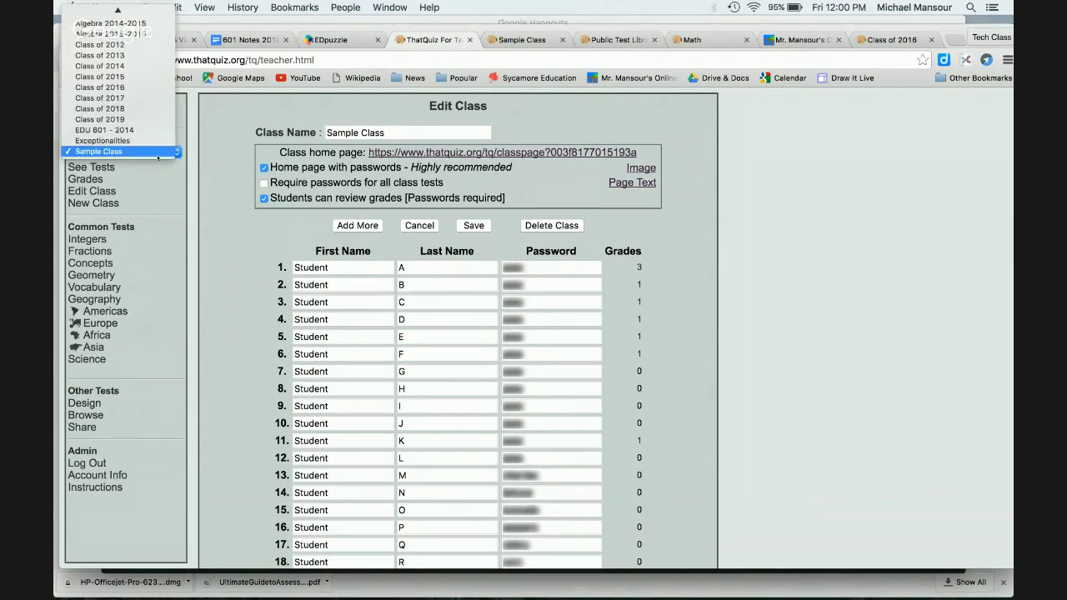
click(149, 97)
click(89, 168)
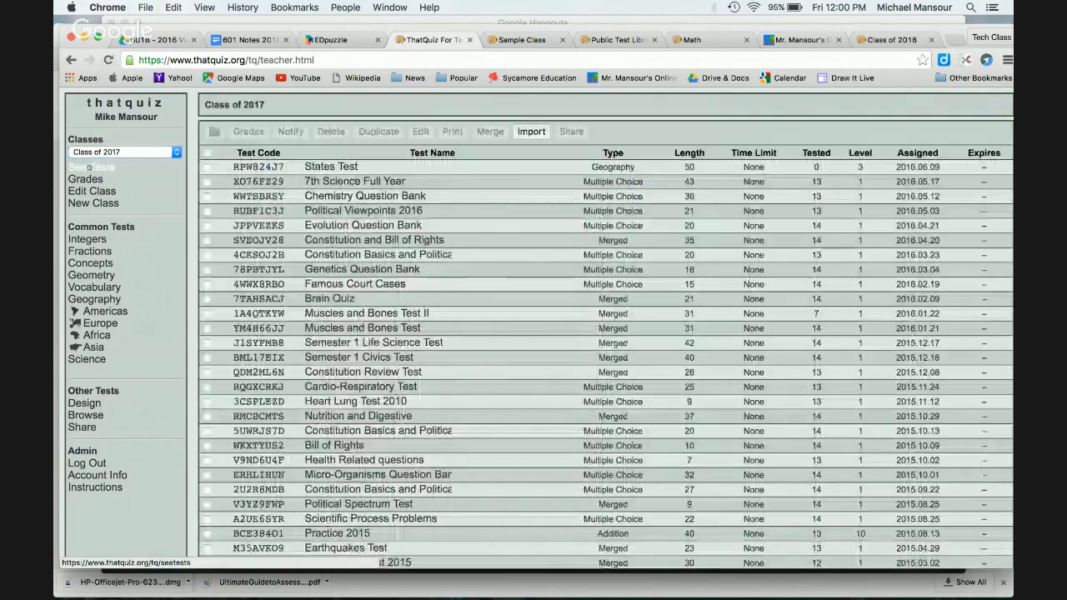
scroll(495, 282, down, 5)
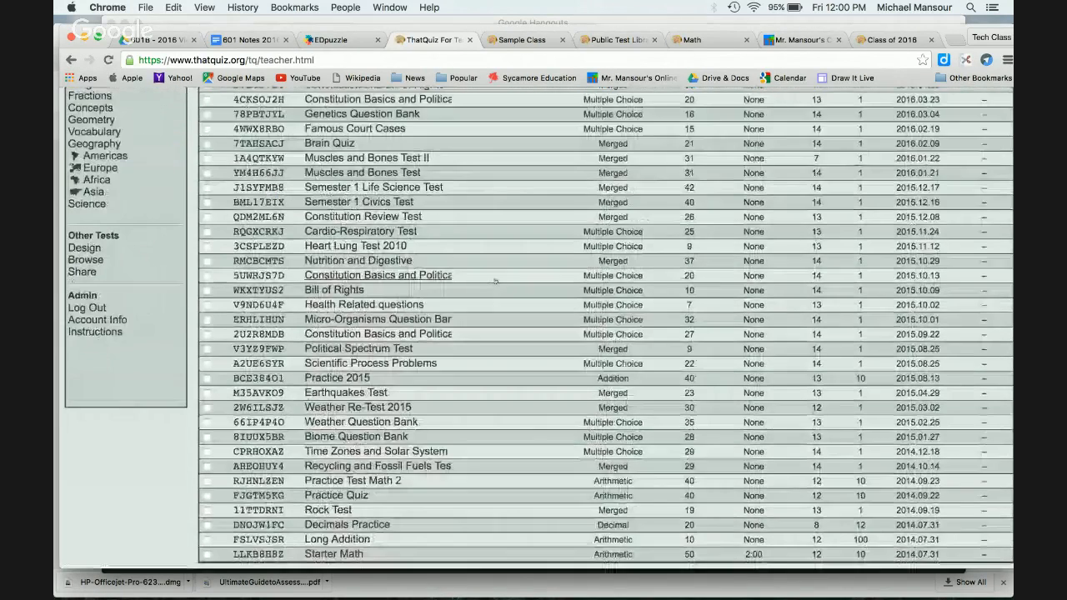
scroll(496, 282, up, 5)
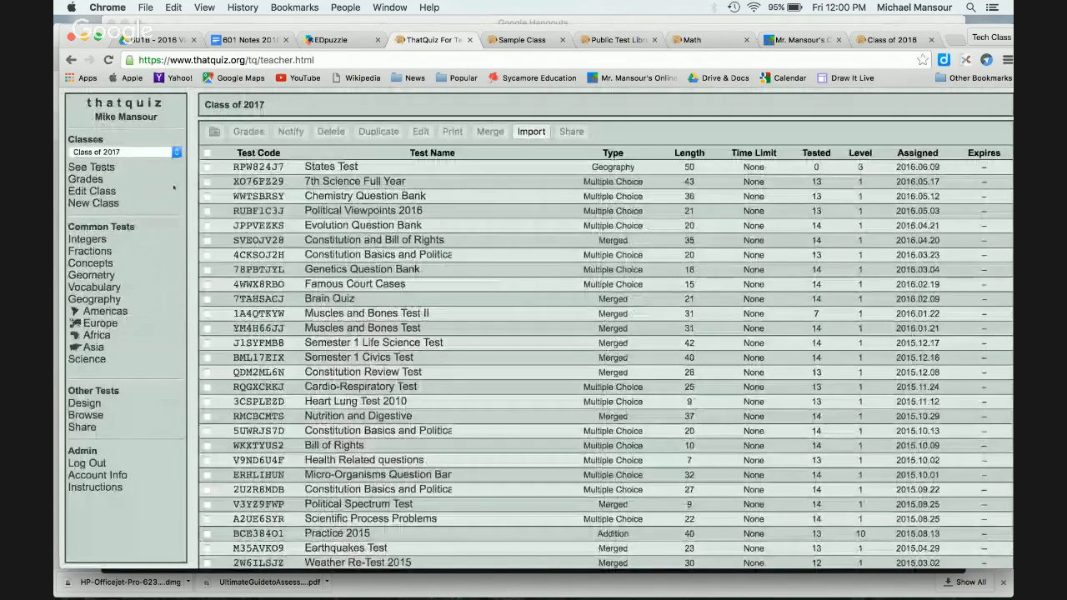
click(98, 178)
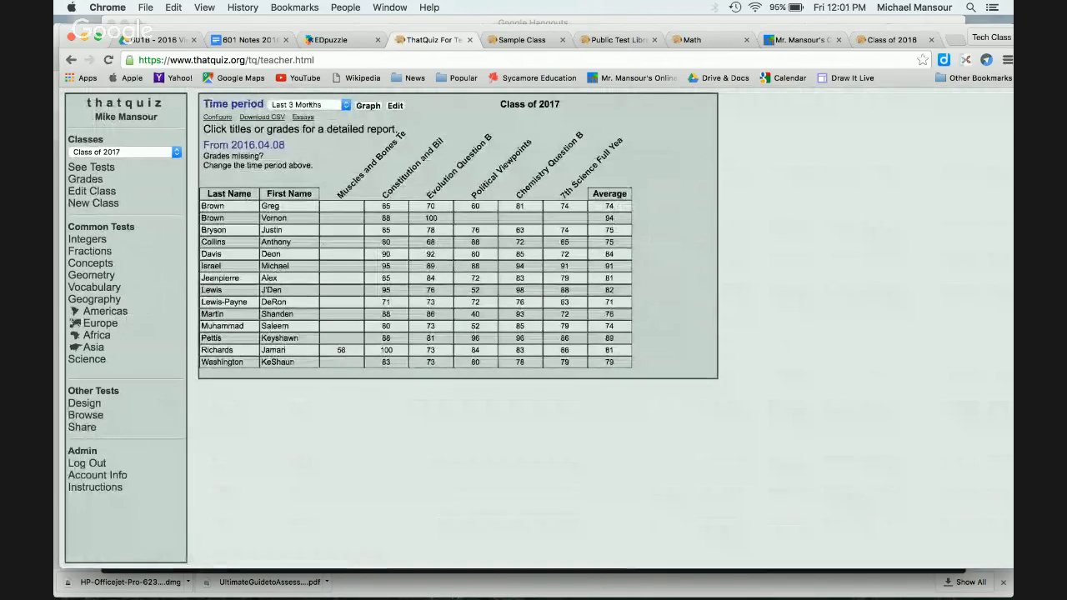
Step: Show Class of 2017 grades for All Time, then browse the public test library
click(308, 104)
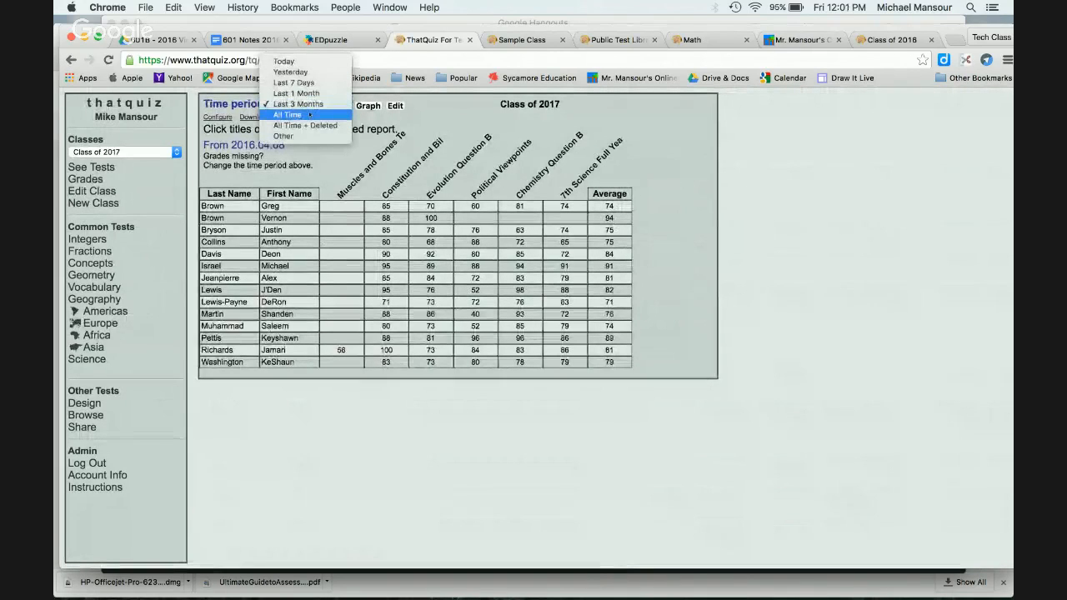
click(309, 121)
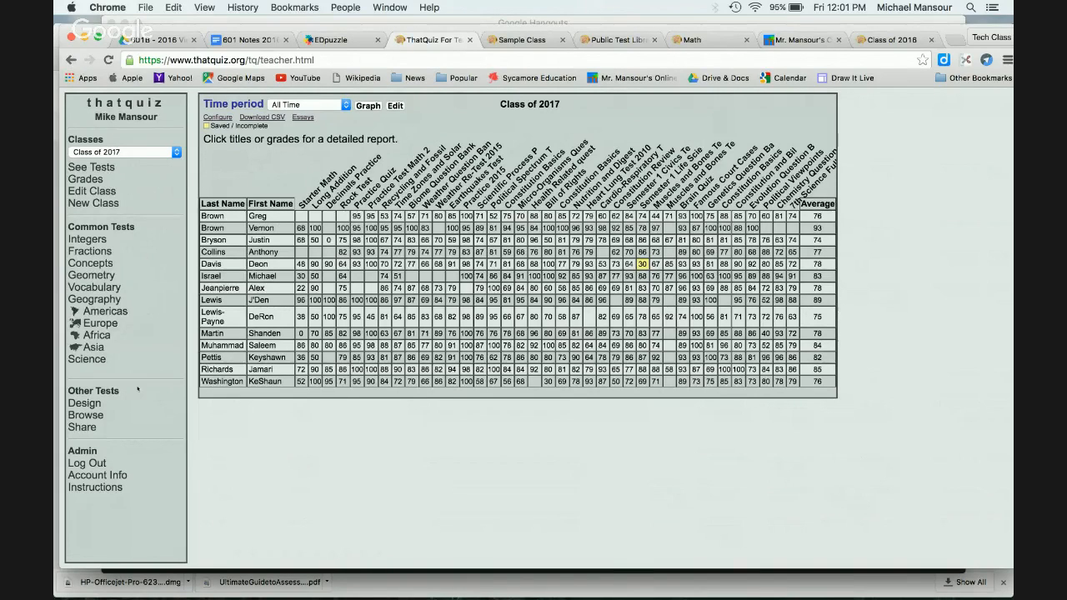
click(98, 415)
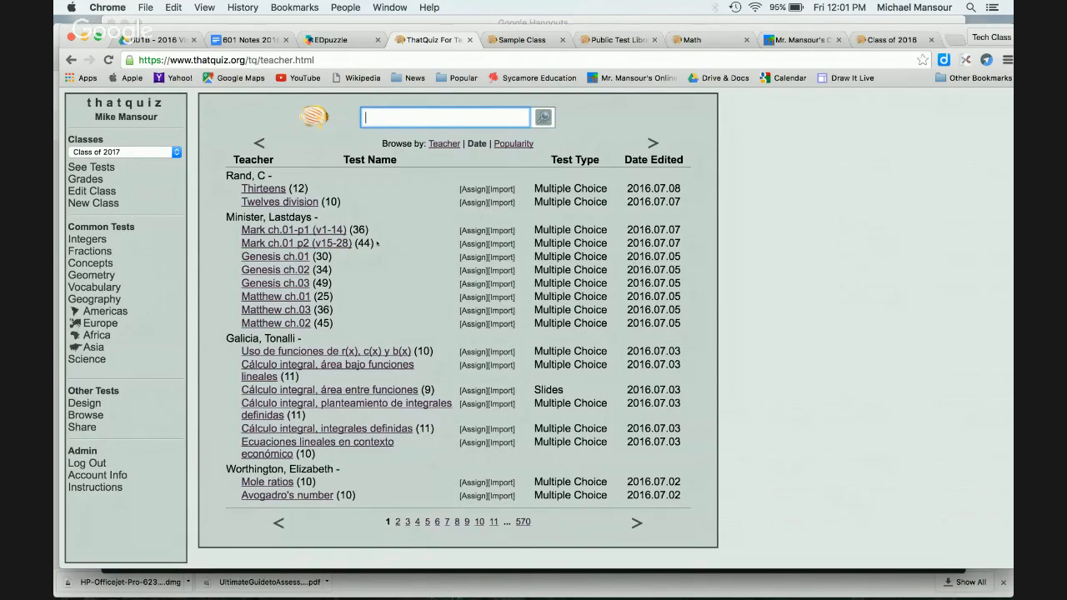
click(443, 143)
text(Mansour)
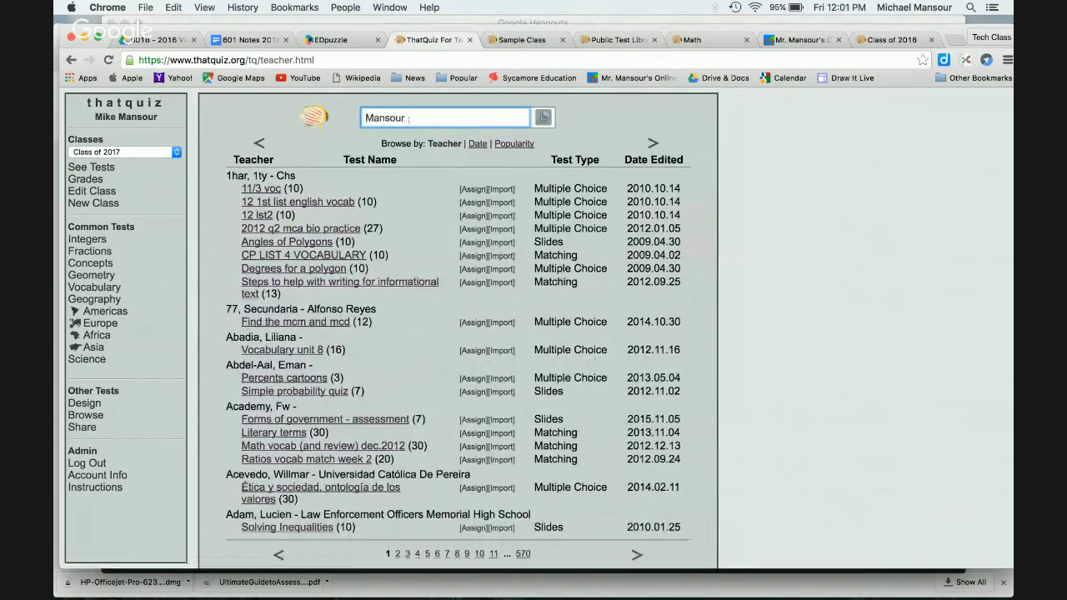
key(Return)
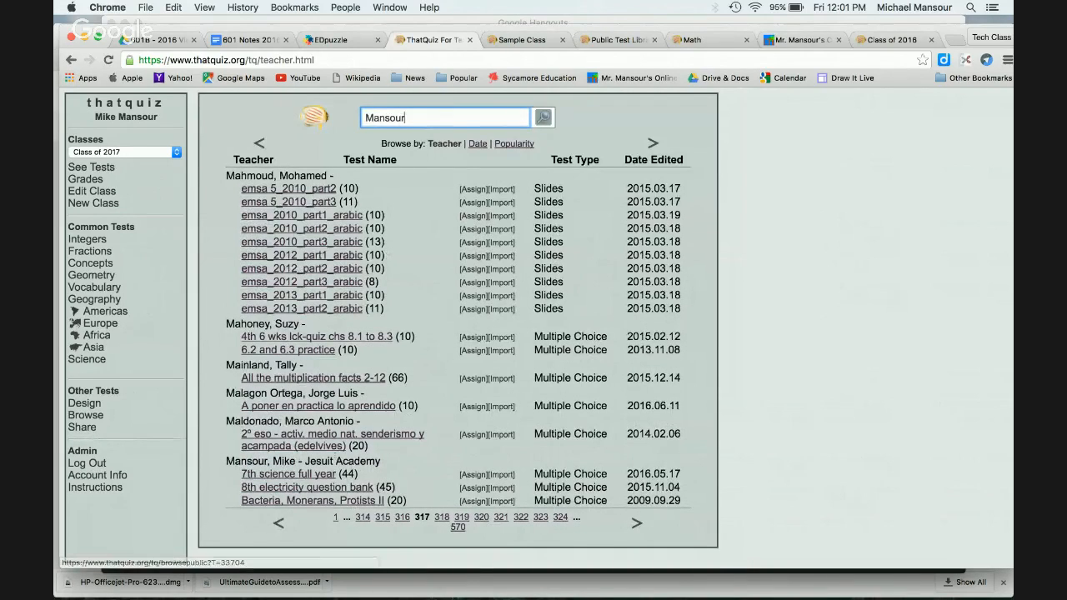
click(273, 461)
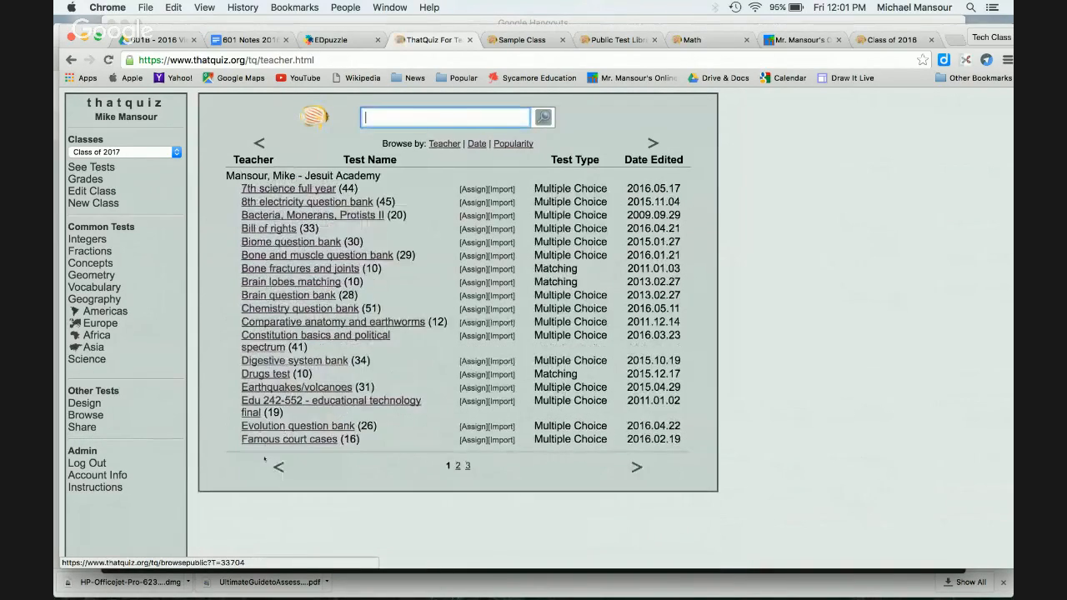
click(638, 467)
click(637, 438)
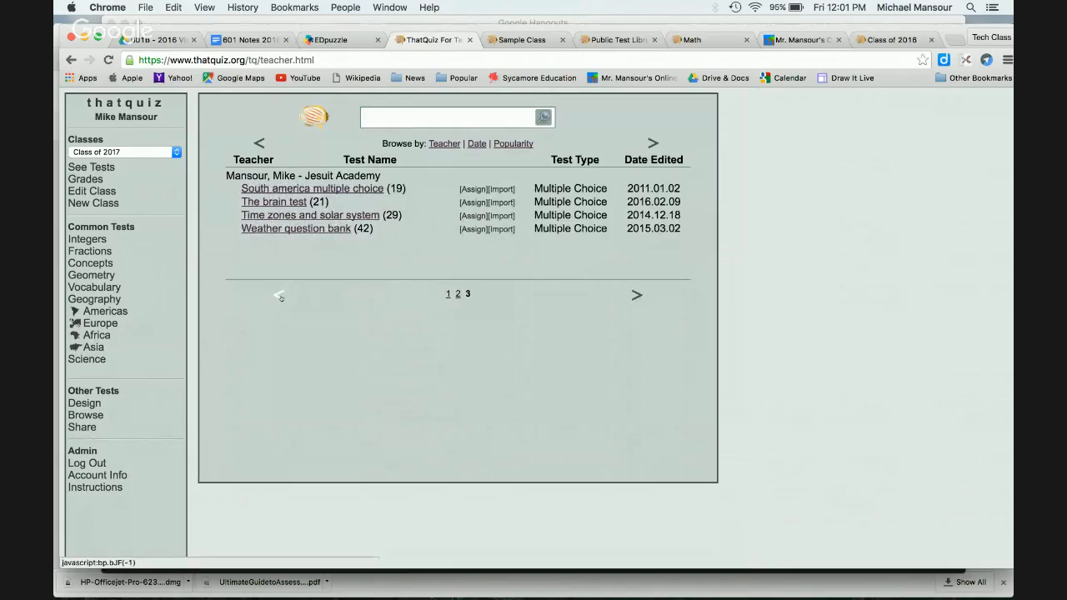
click(279, 297)
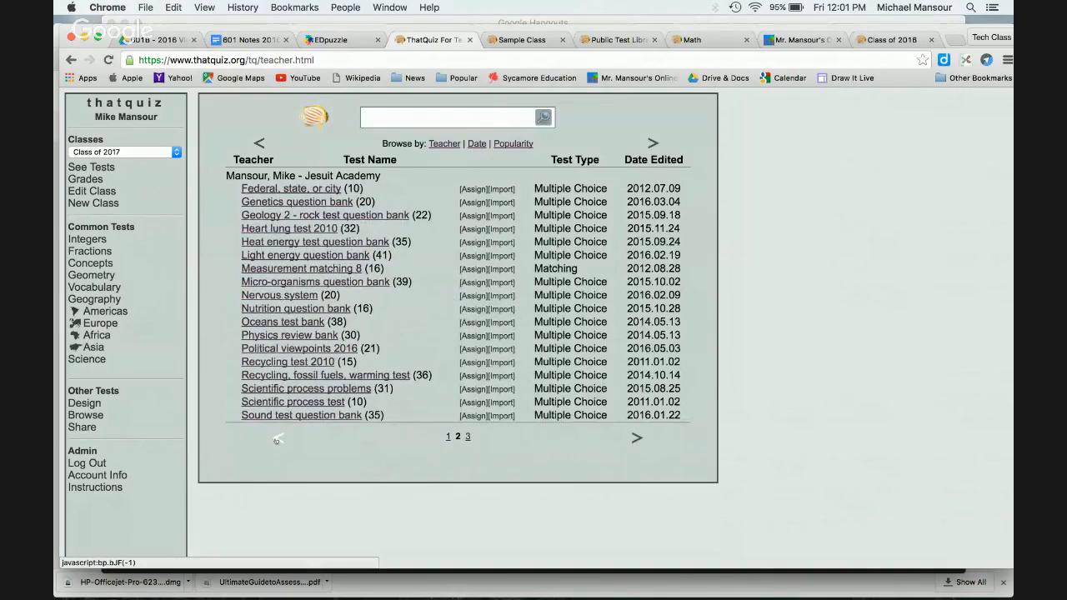
click(278, 437)
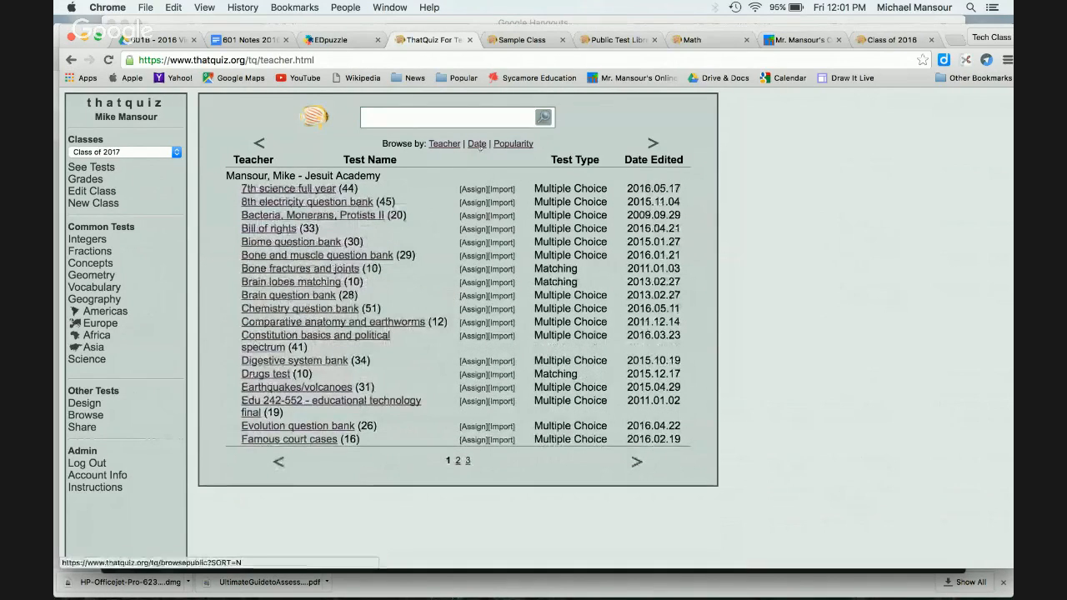
click(478, 144)
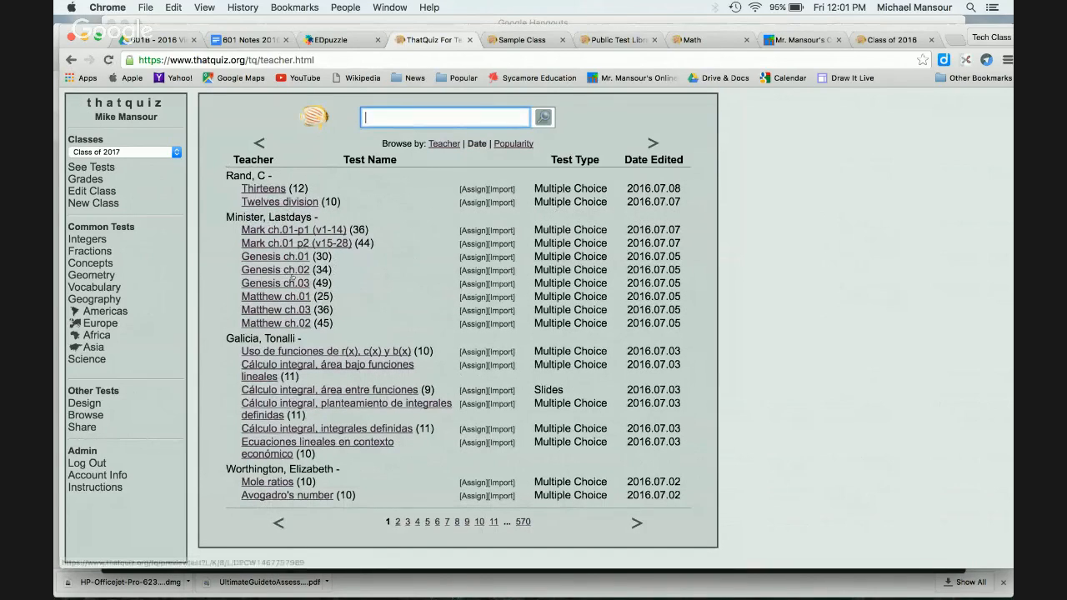
Step: Preview the Genesis ch.02 test in a new tab, scroll its questions, and return to the library tab
click(264, 271)
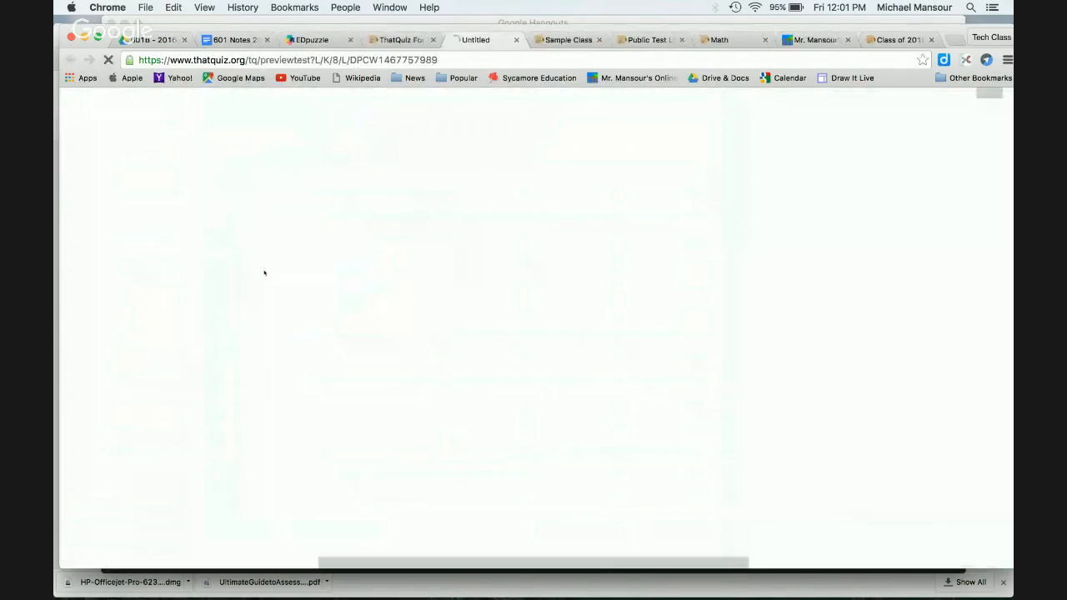
scroll(633, 258, down, 5)
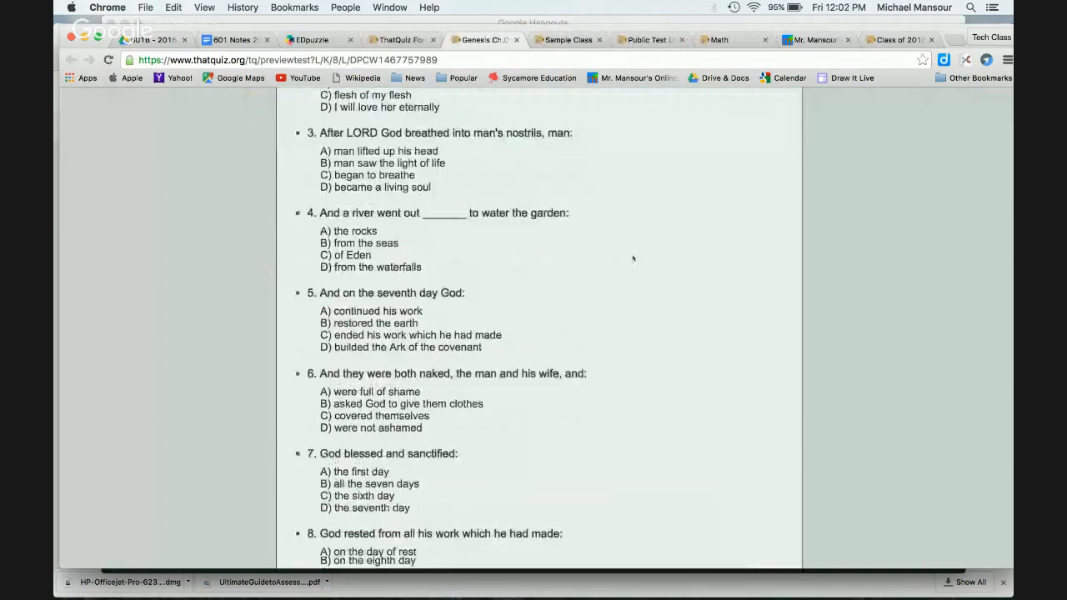
scroll(632, 259, down, 20)
scroll(632, 259, up, 20)
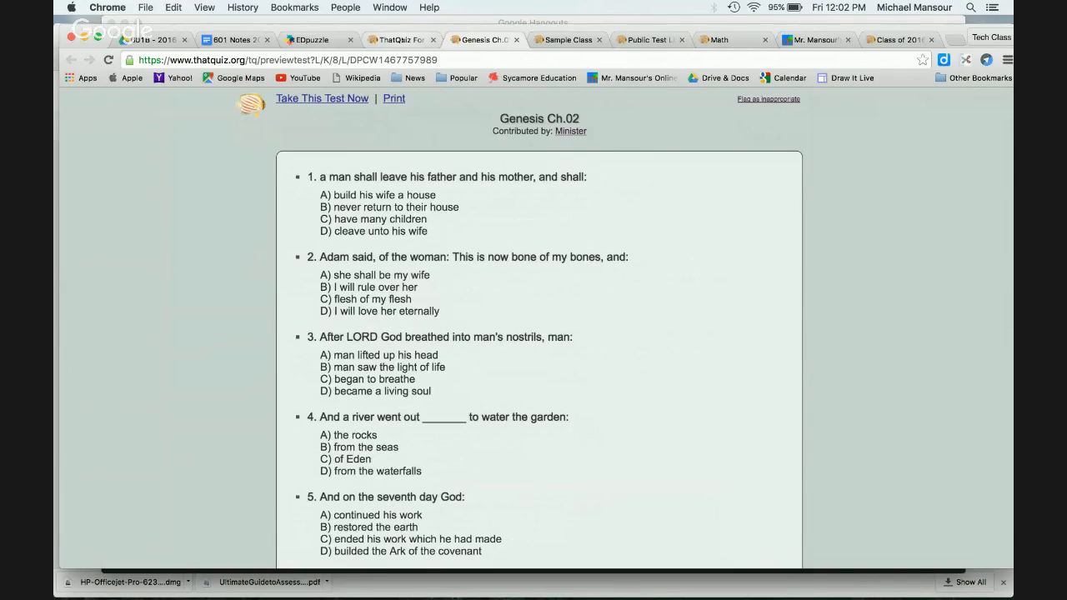
key(ctrl+shift+Tab)
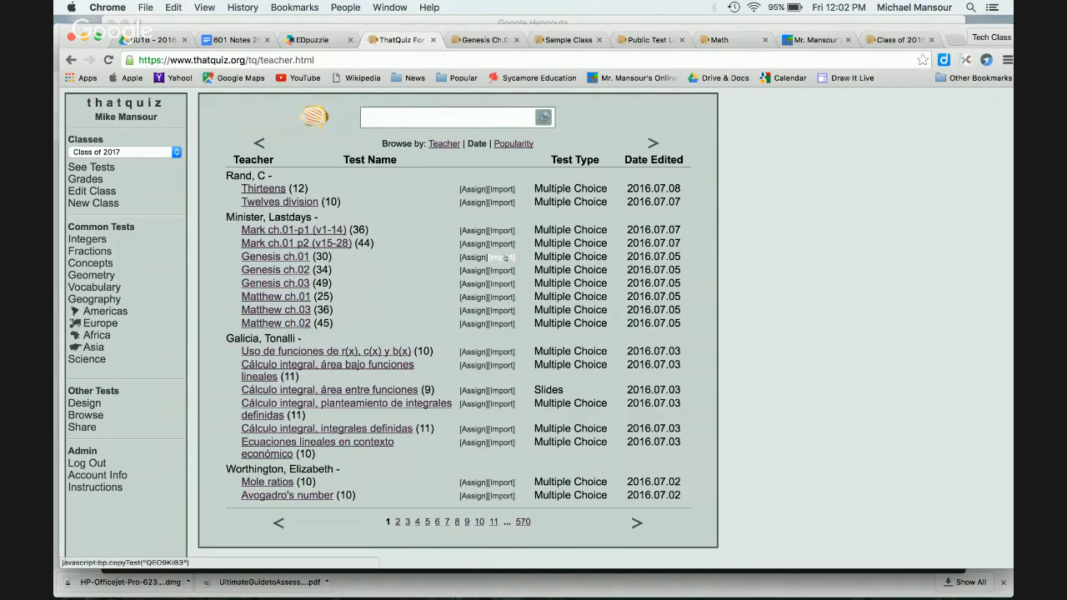
Step: Import Genesis ch.02 into my tests and open it from the Design list
click(509, 270)
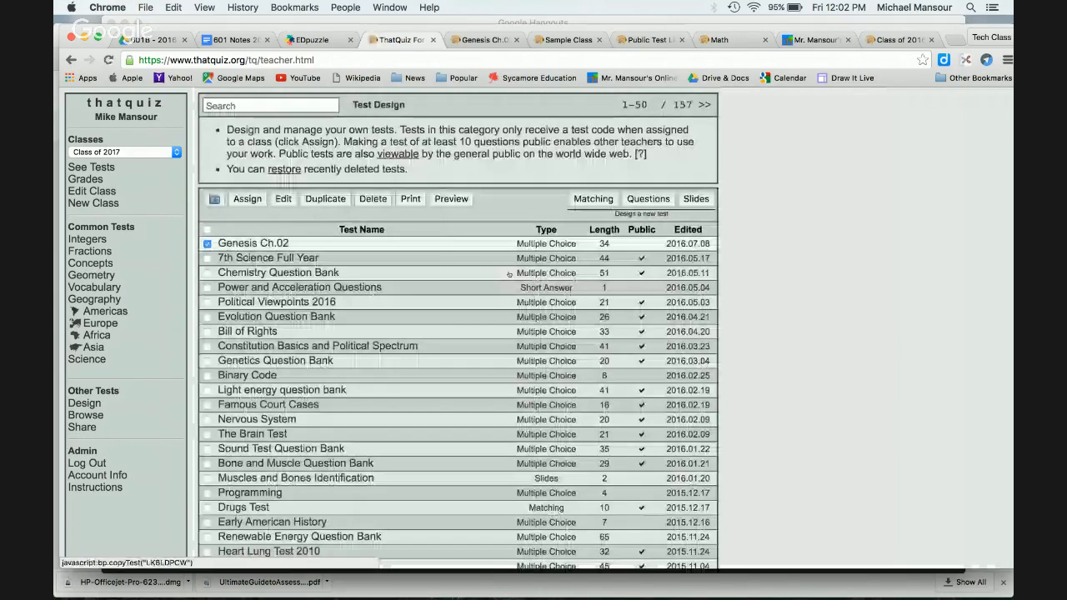
click(85, 403)
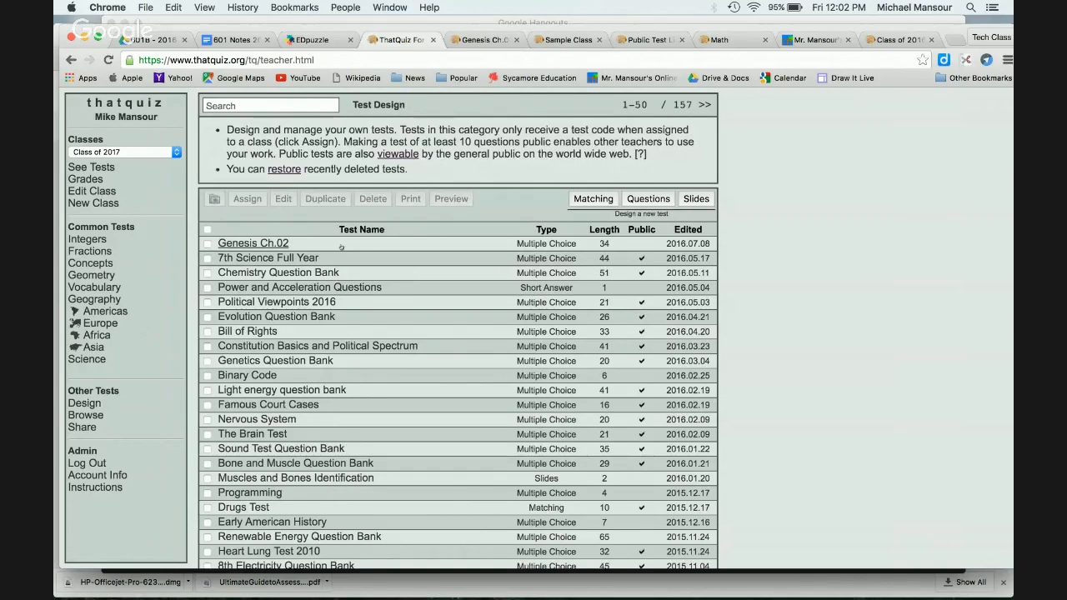
click(254, 243)
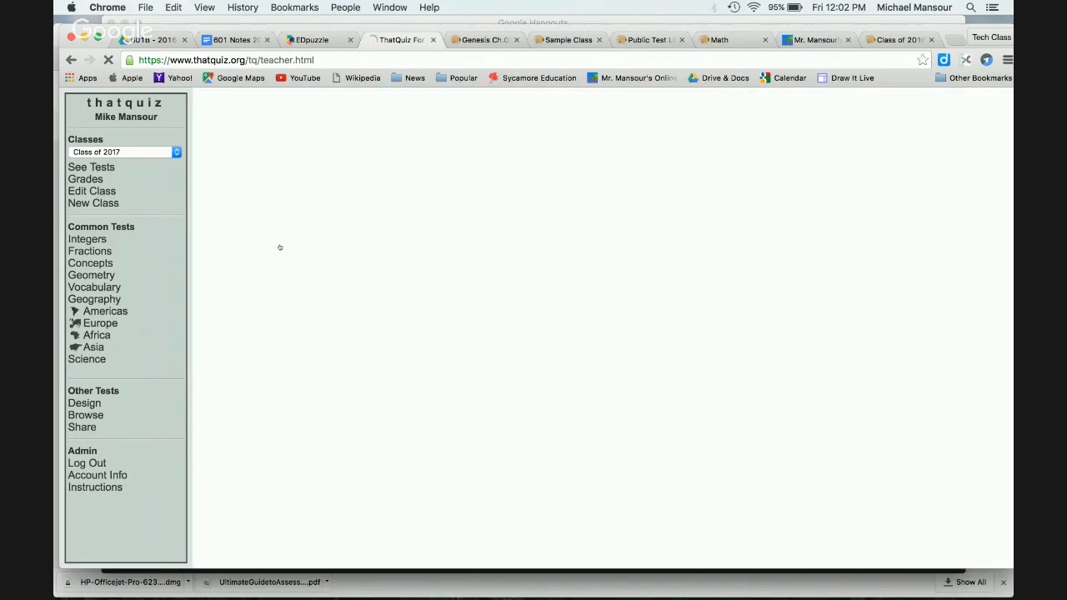
Step: Scroll through the Genesis Ch.02 questions, then go back to the Test Design list
scroll(474, 211, down, 1)
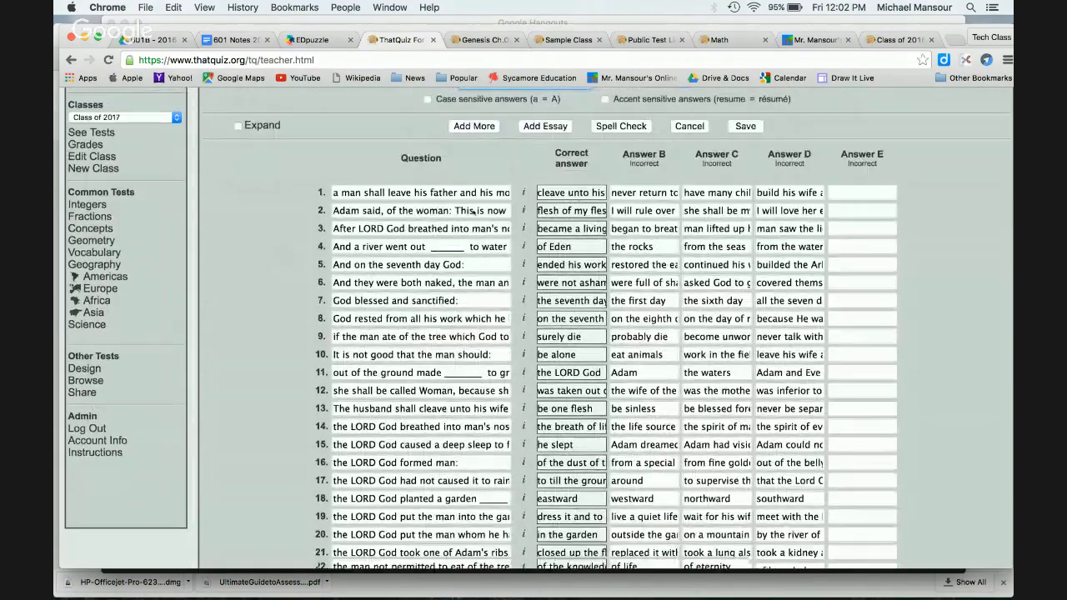
scroll(474, 212, down, 4)
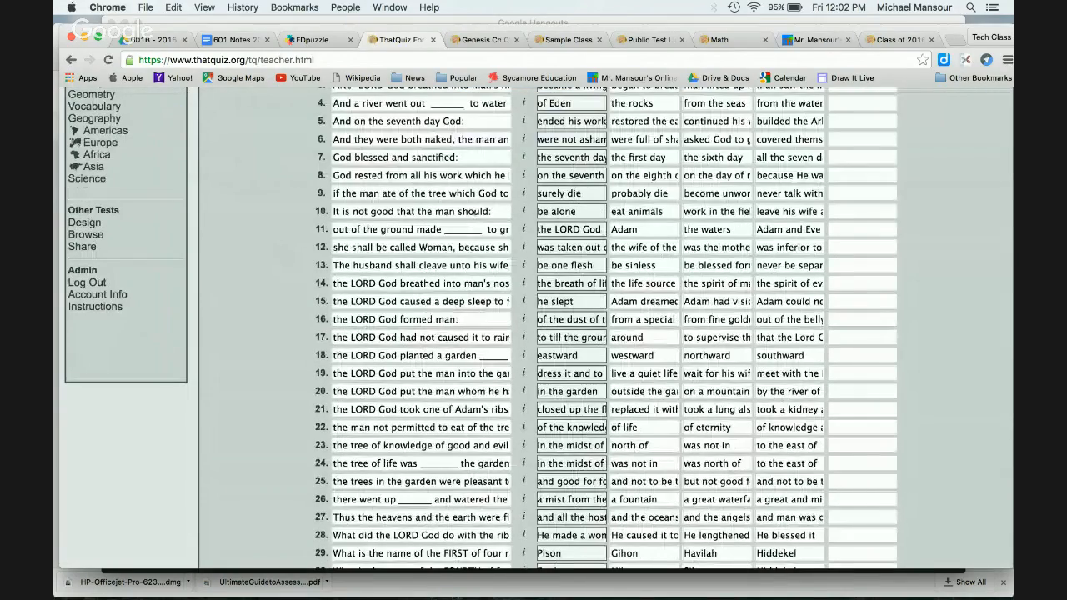
scroll(473, 213, up, 5)
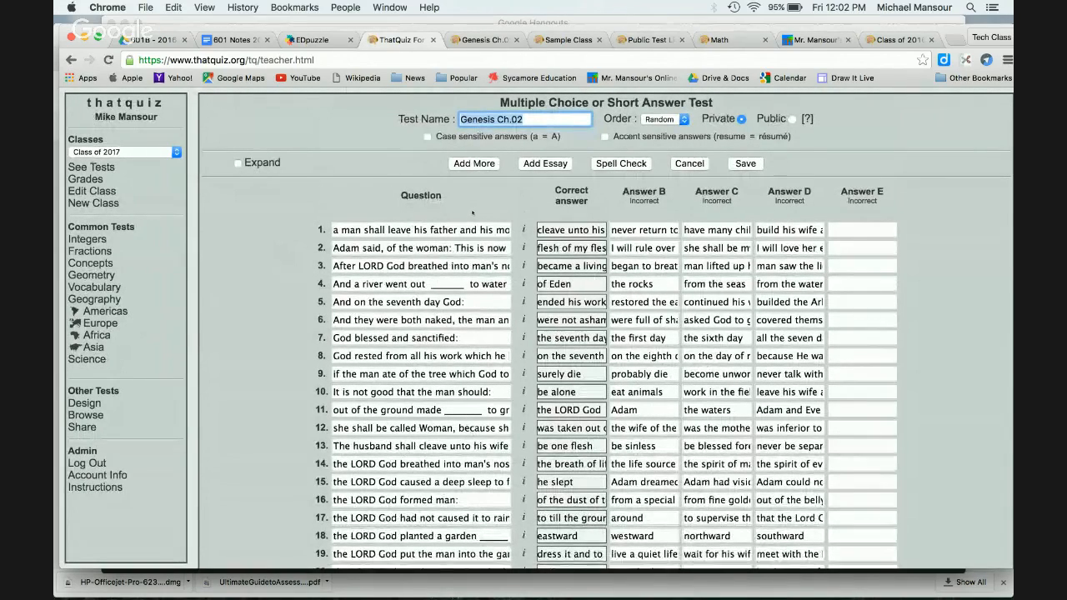
click(86, 403)
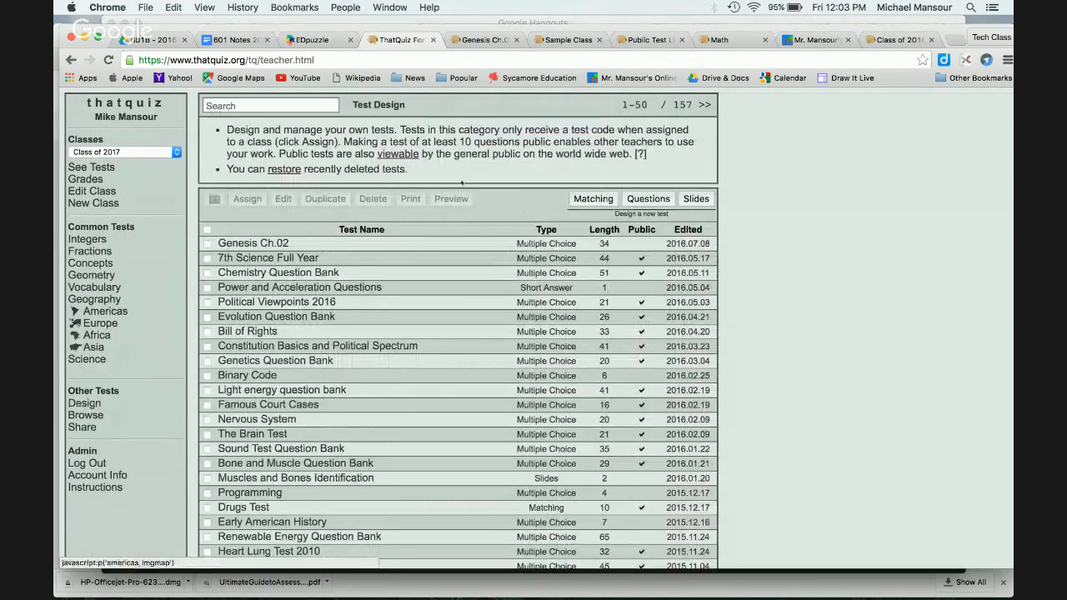
click(315, 273)
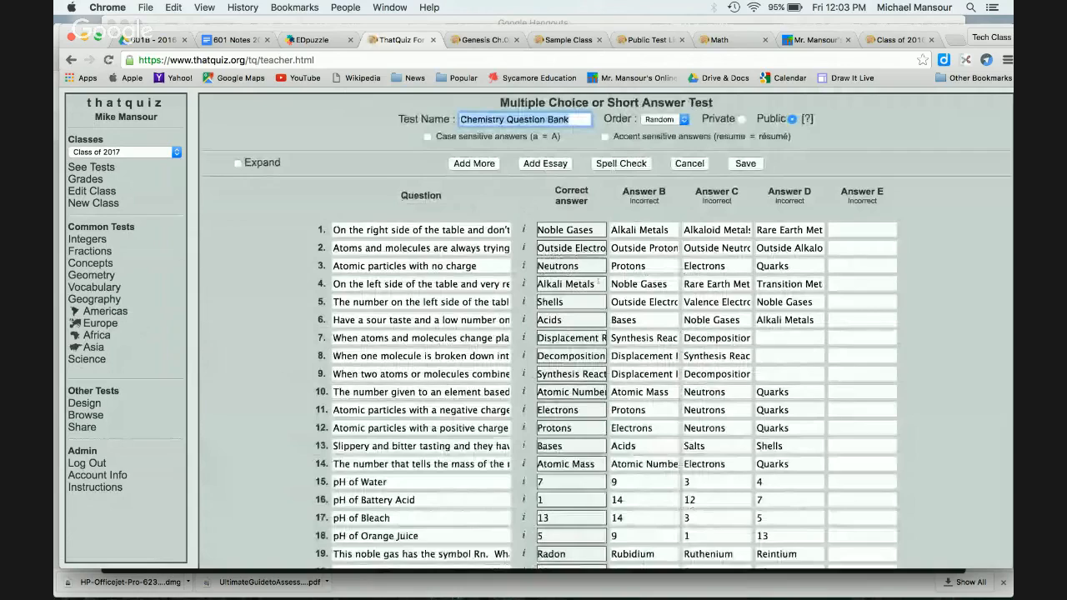
scroll(599, 282, down, 5)
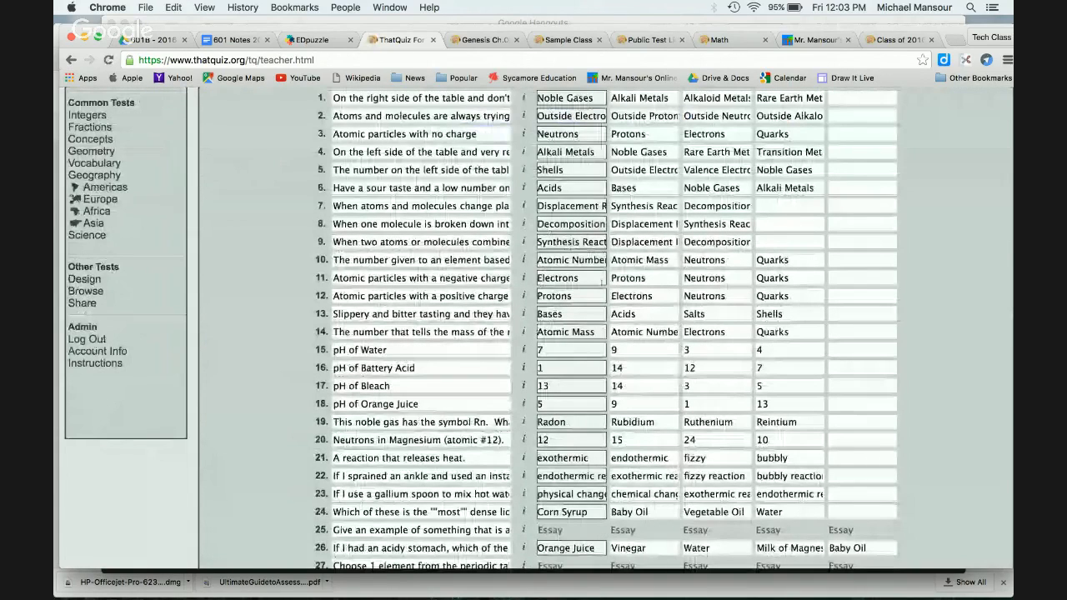
scroll(601, 281, down, 9)
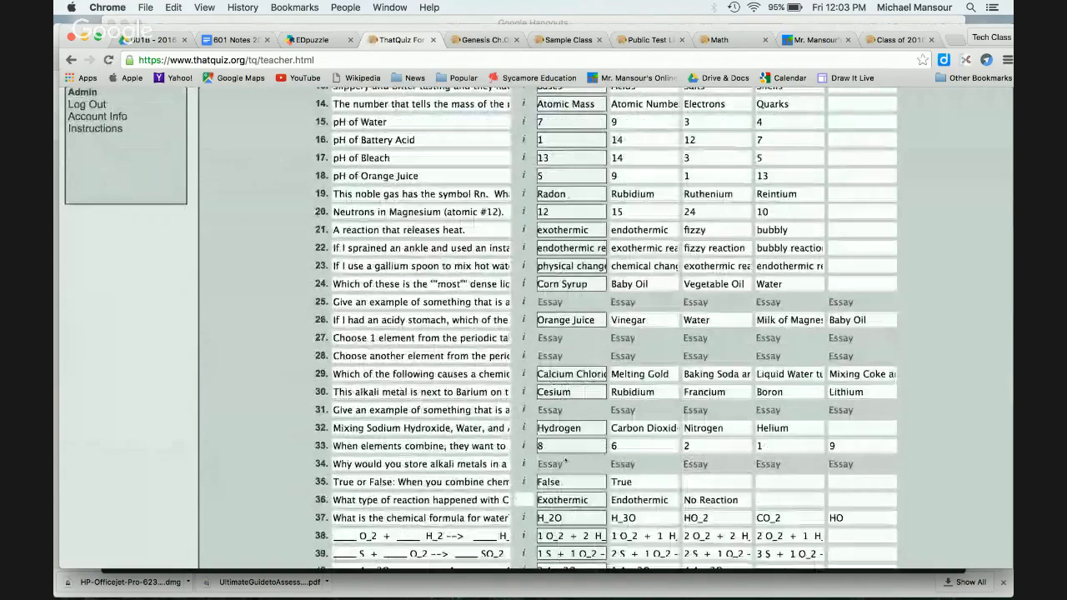
scroll(566, 460, down, 6)
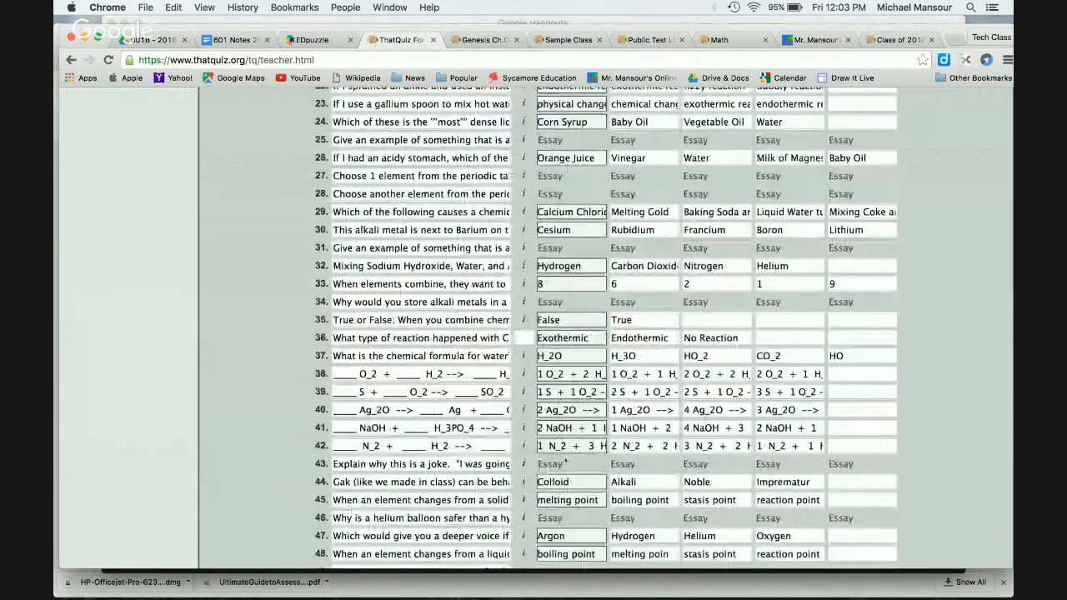
scroll(567, 459, down, 1)
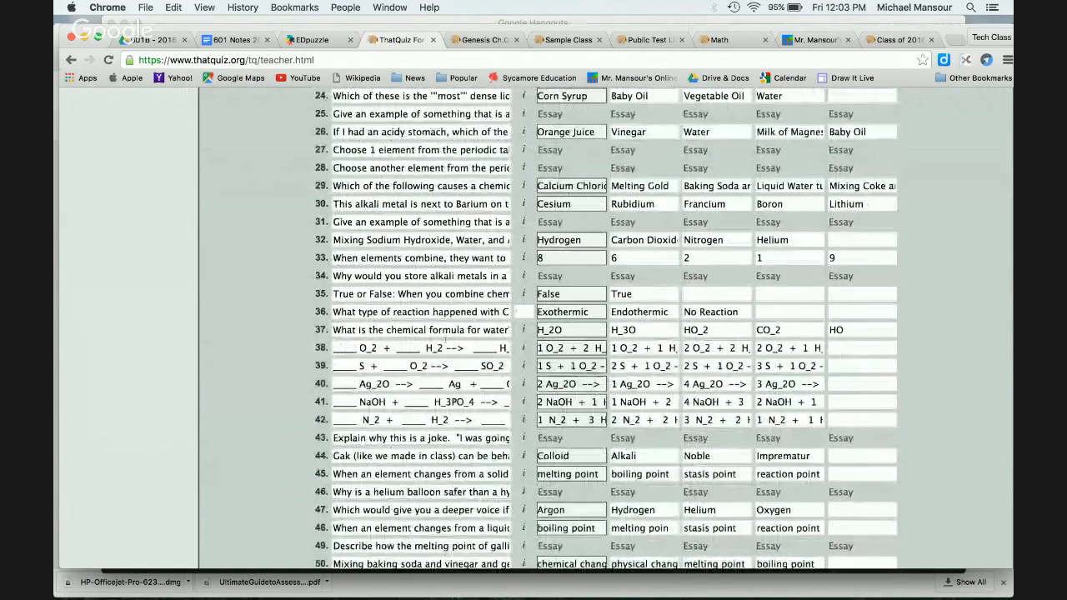
scroll(445, 341, down, 1)
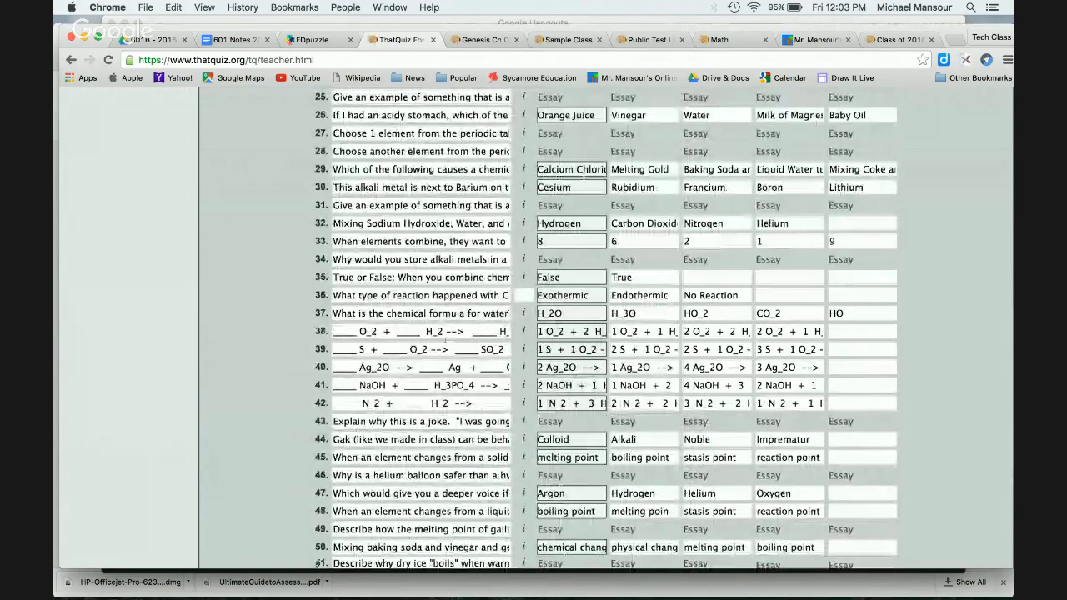
scroll(446, 341, down, 1)
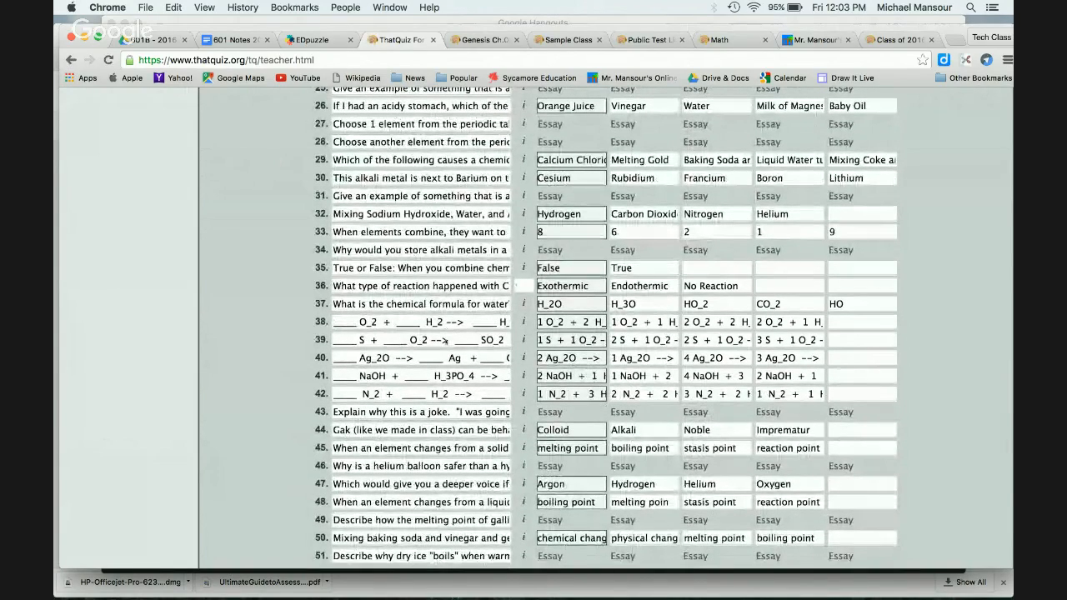
scroll(446, 341, down, 5)
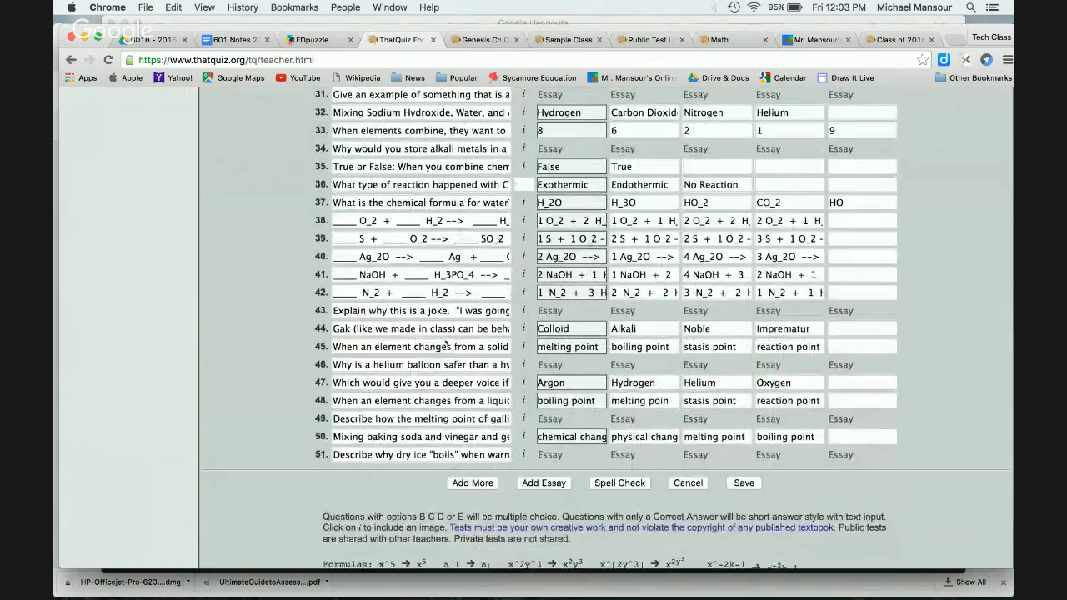
scroll(446, 342, up, 6)
scroll(446, 342, up, 3)
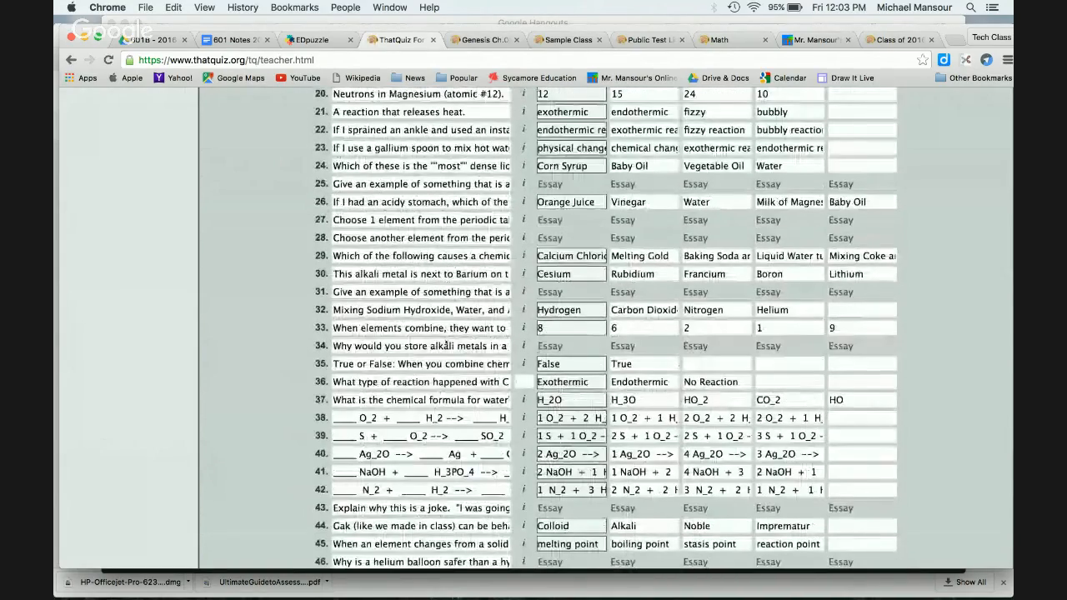
scroll(446, 345, up, 15)
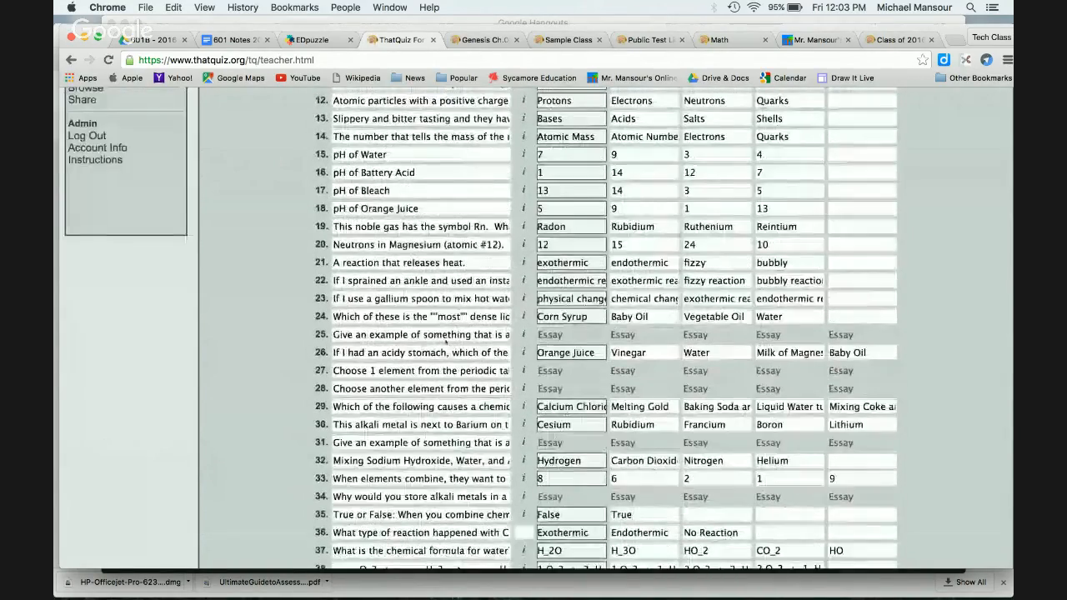
scroll(446, 342, up, 4)
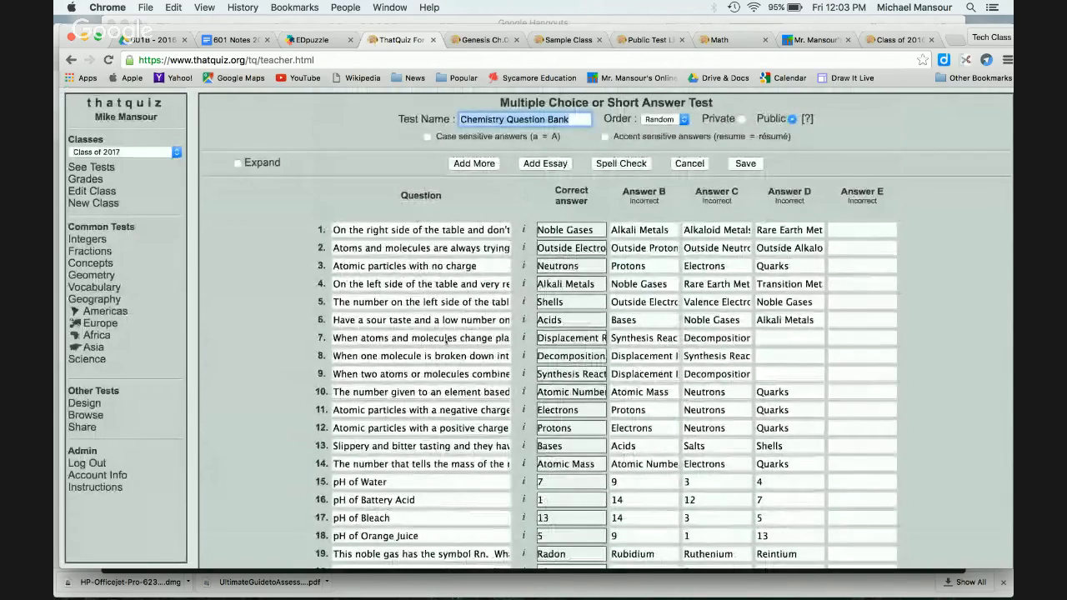
scroll(446, 341, down, 4)
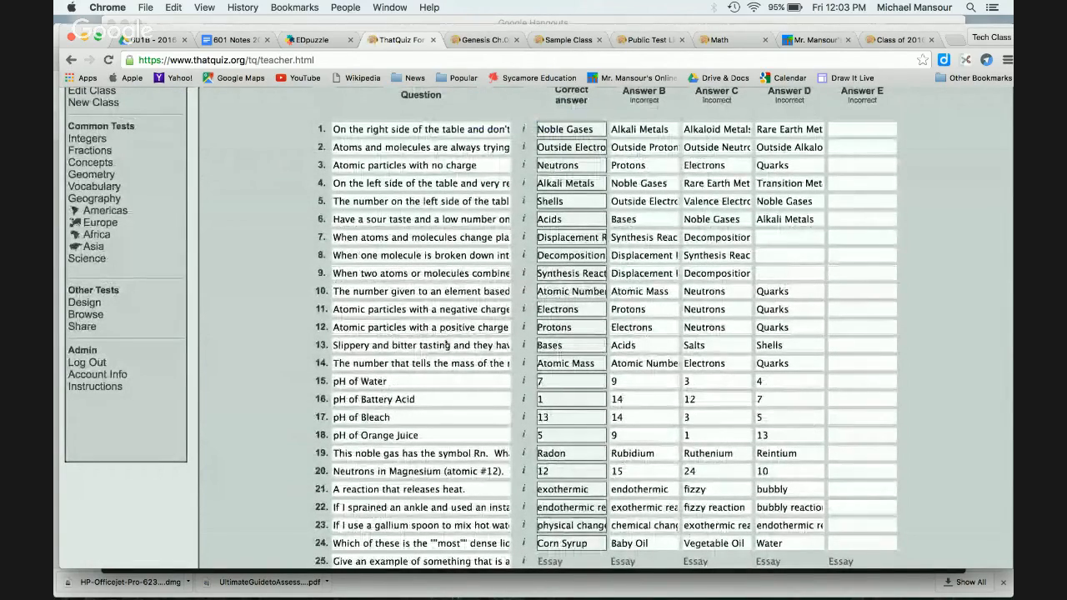
scroll(446, 345, down, 3)
scroll(446, 342, down, 8)
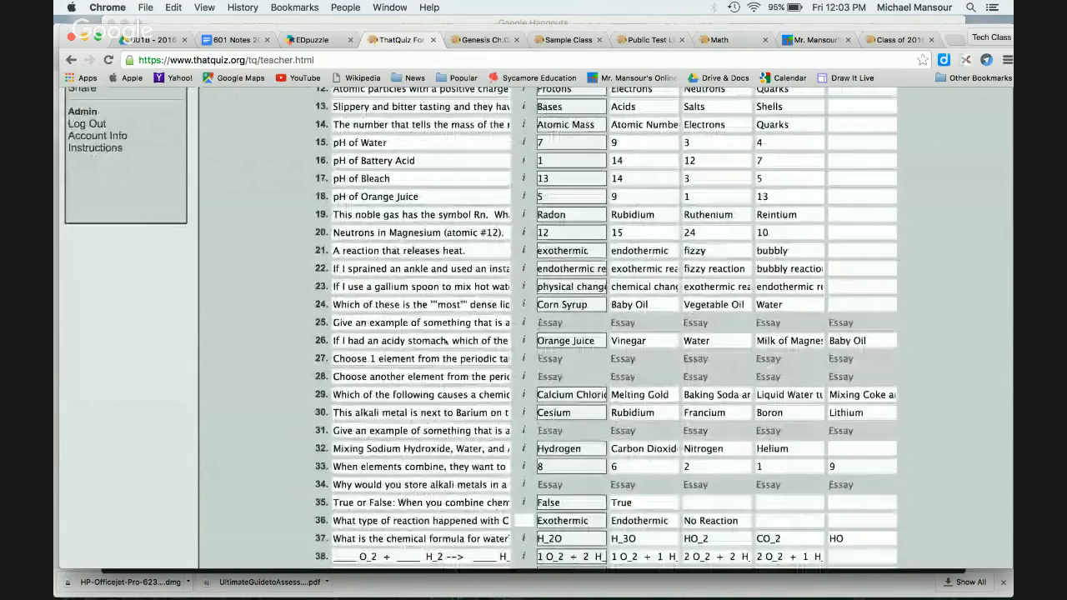
scroll(446, 341, down, 8)
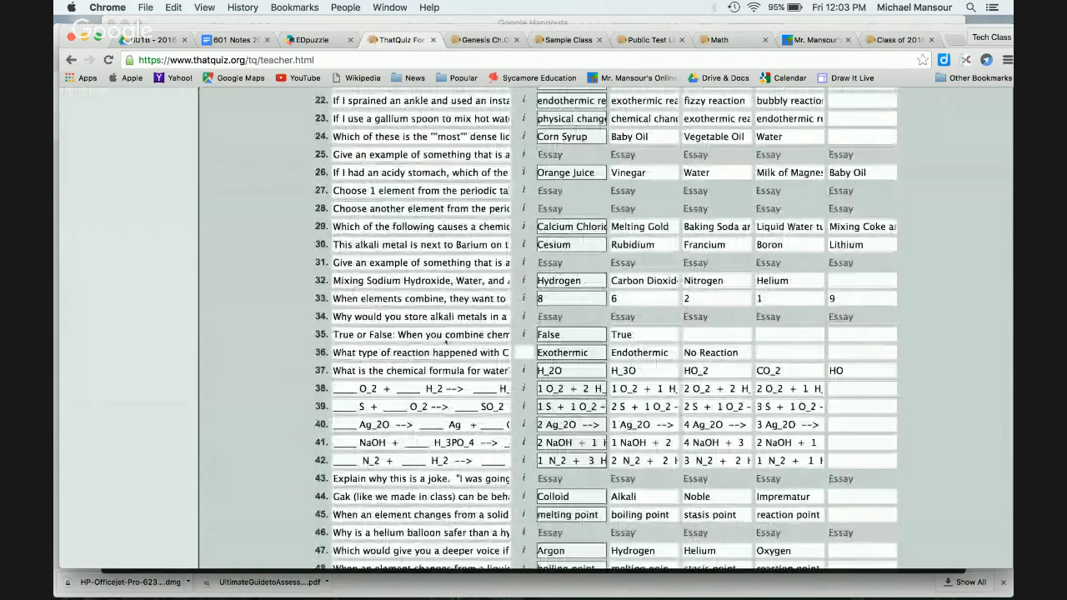
scroll(446, 342, down, 9)
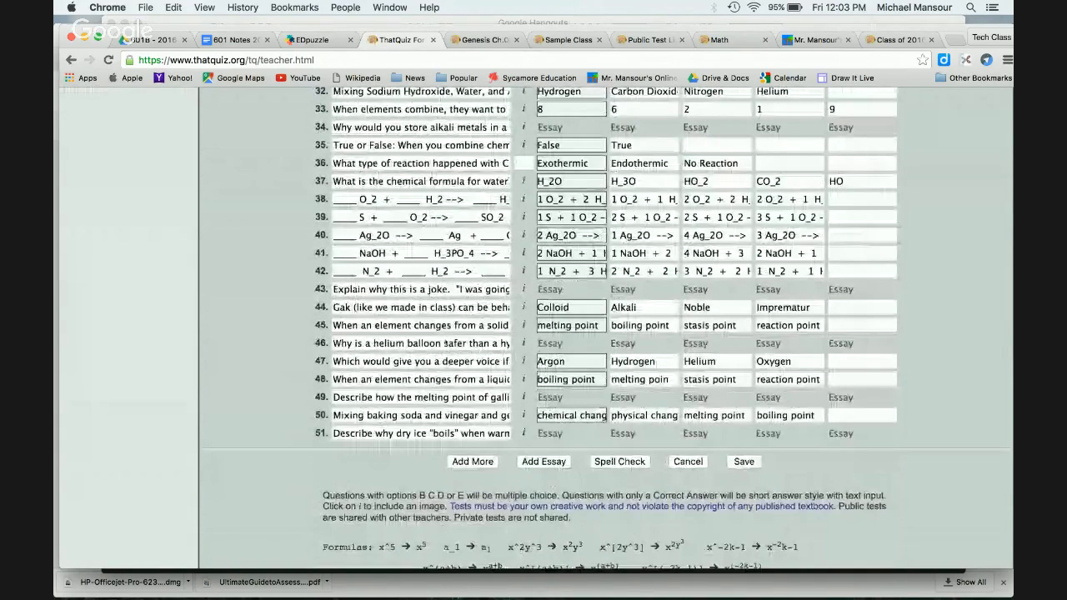
scroll(446, 344, up, 20)
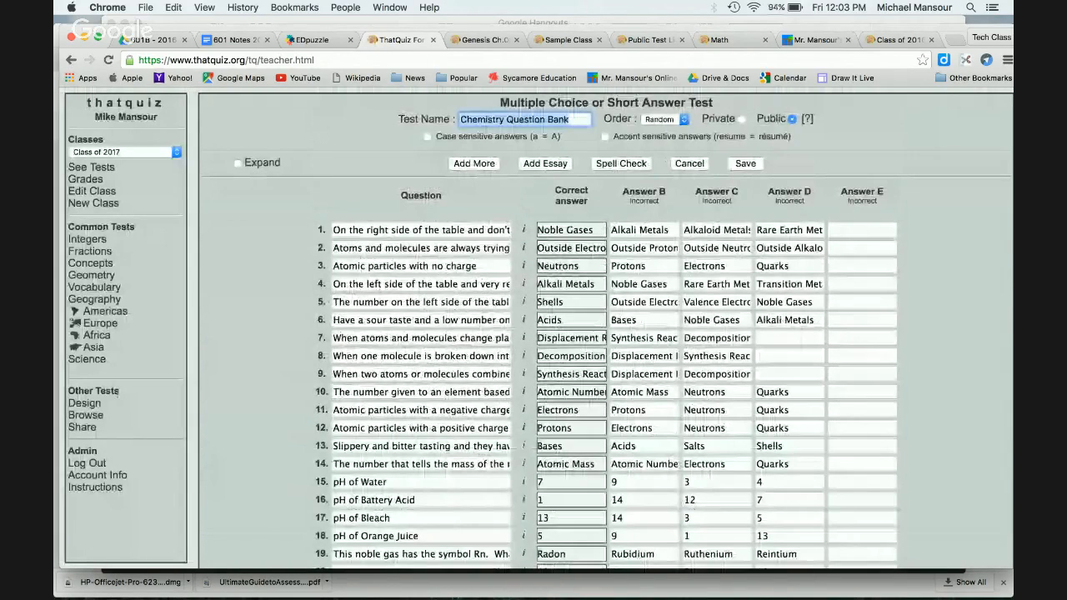
click(85, 402)
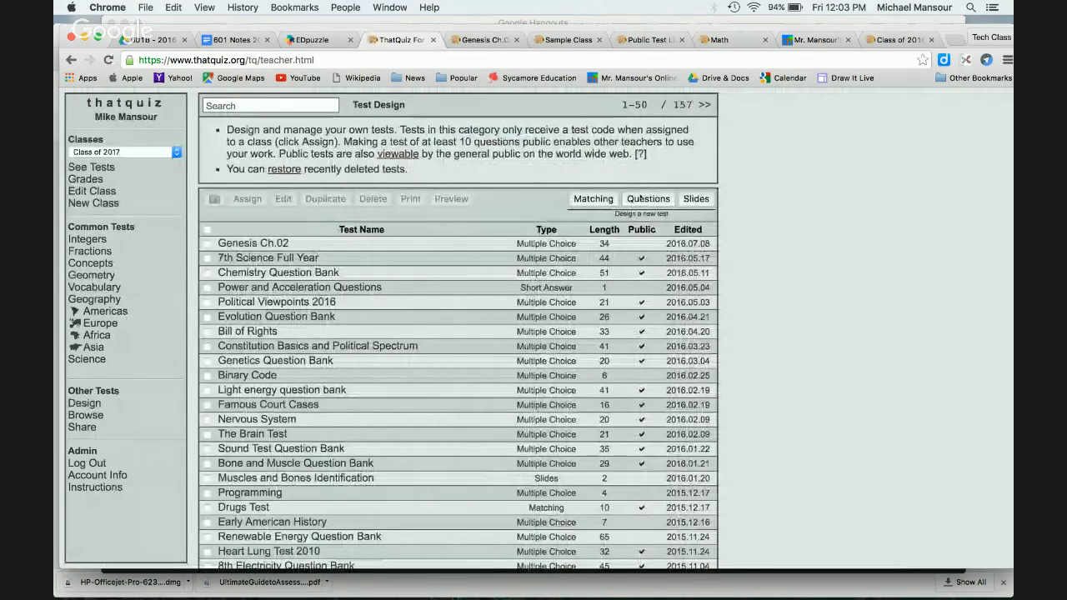
Step: Start a new multiple-choice test with 'Sample Question 1' whose correct answer is 'Correct'
click(641, 199)
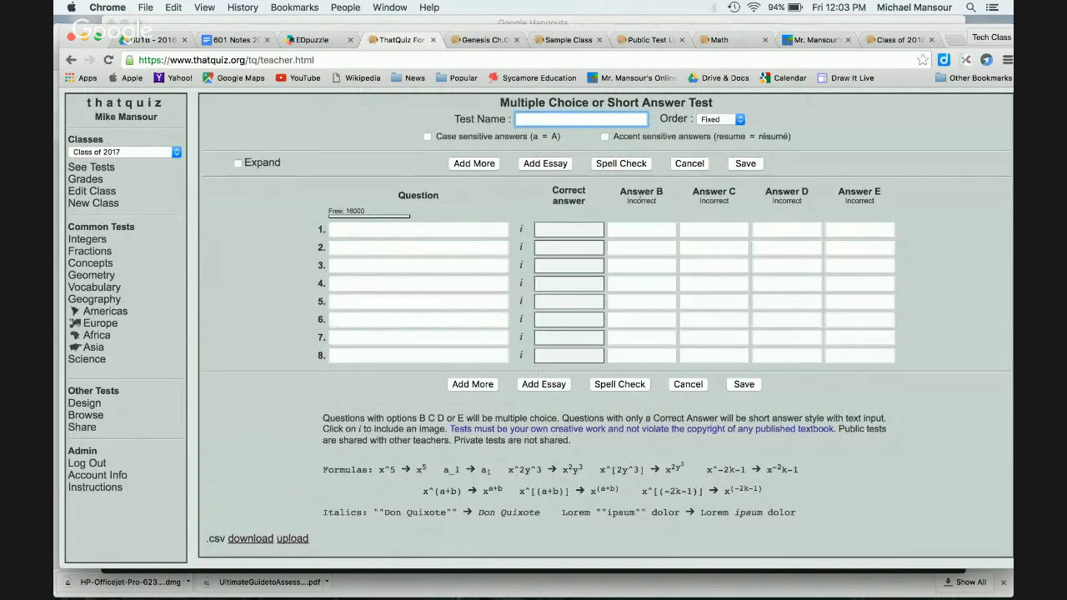
click(441, 233)
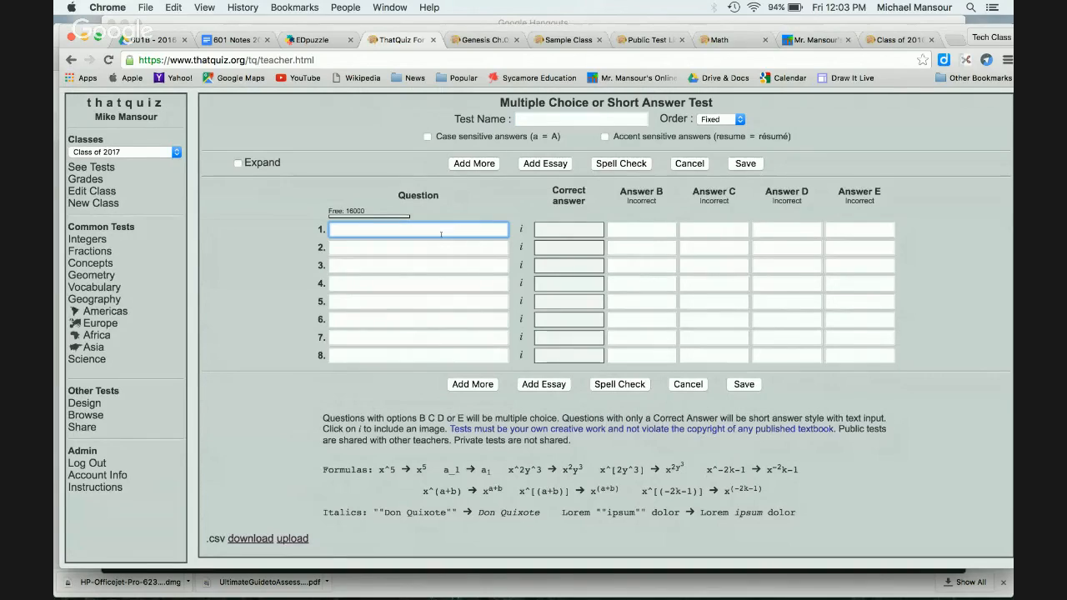
text(Sam)
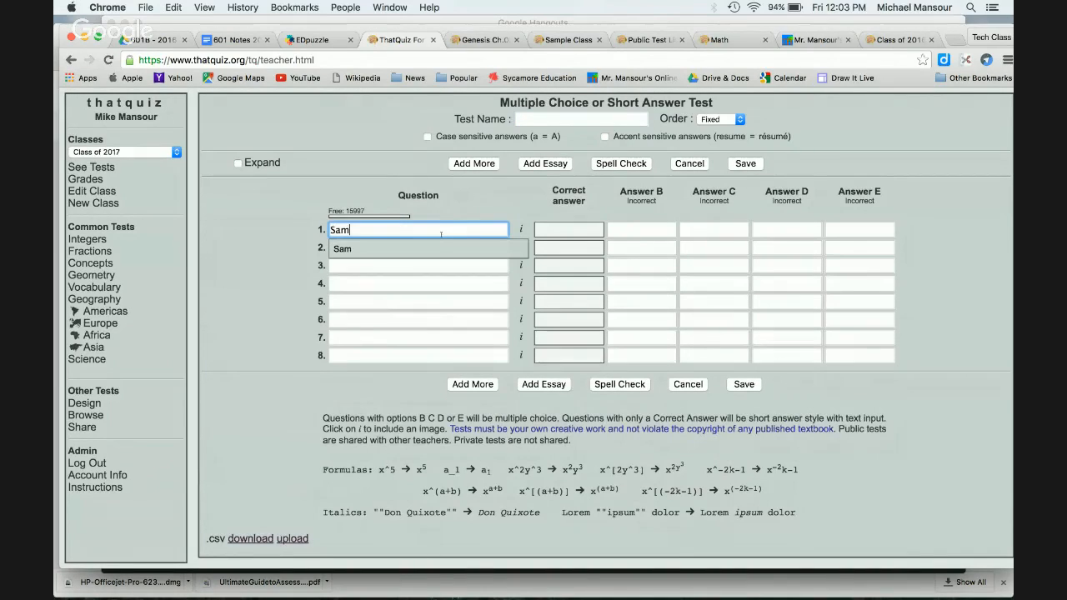
text(ple Question)
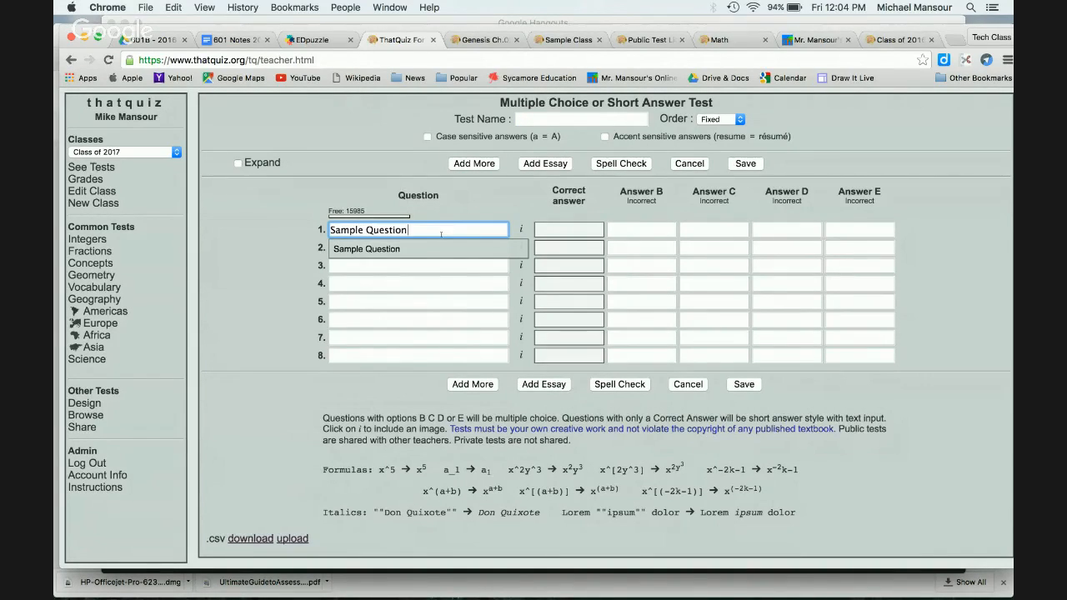
text( 1)
key(Tab)
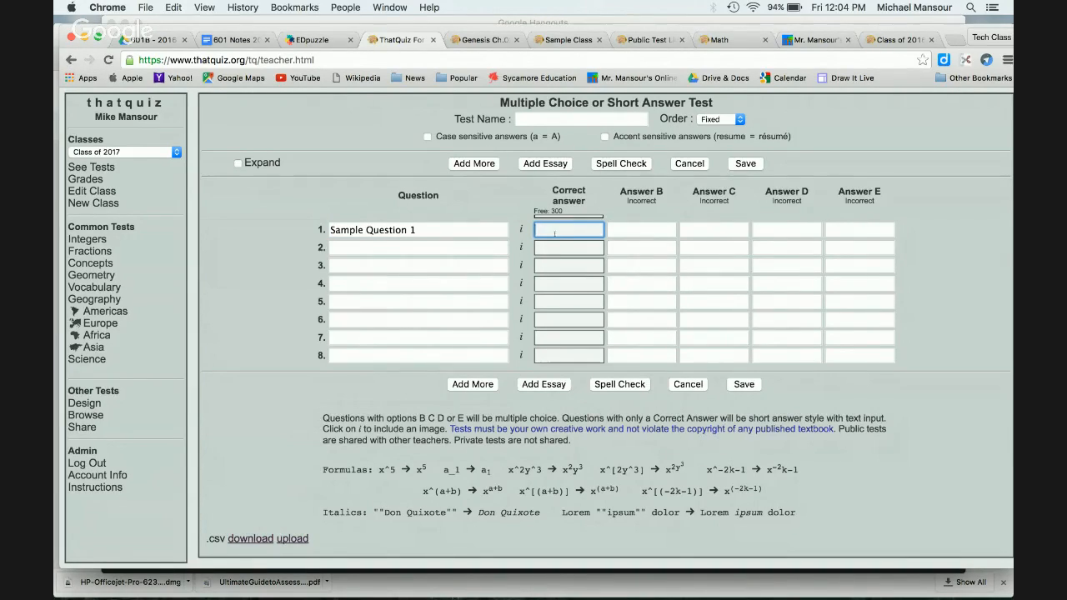
text(Correct)
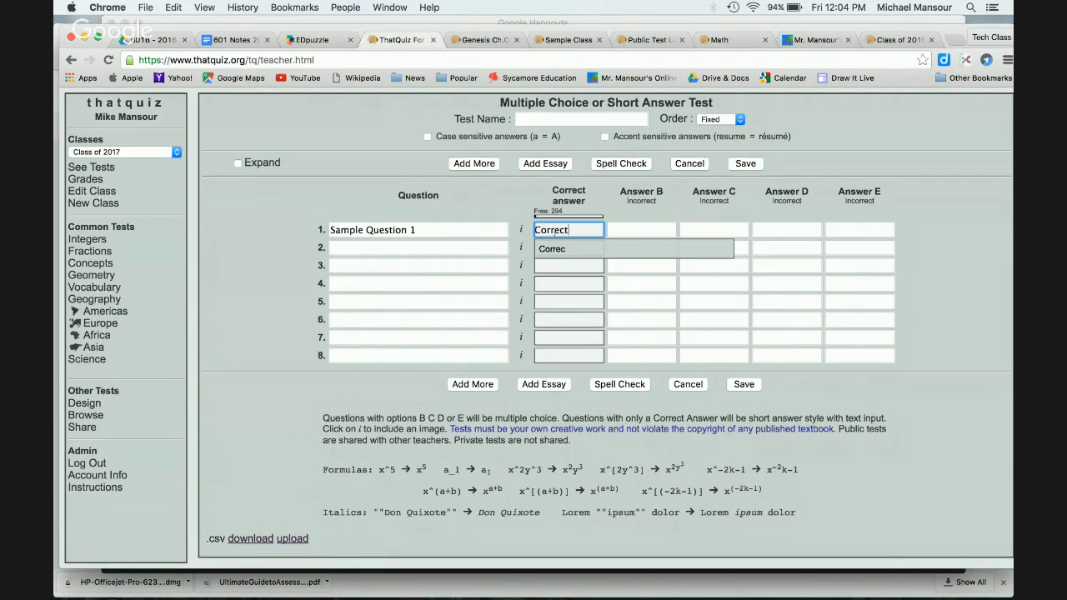
Step: Add the wrong choices 'Incorrect 1', 'Incorrect 2' and 'Incorrect 3' to question 1
key(Tab)
text(Incorre)
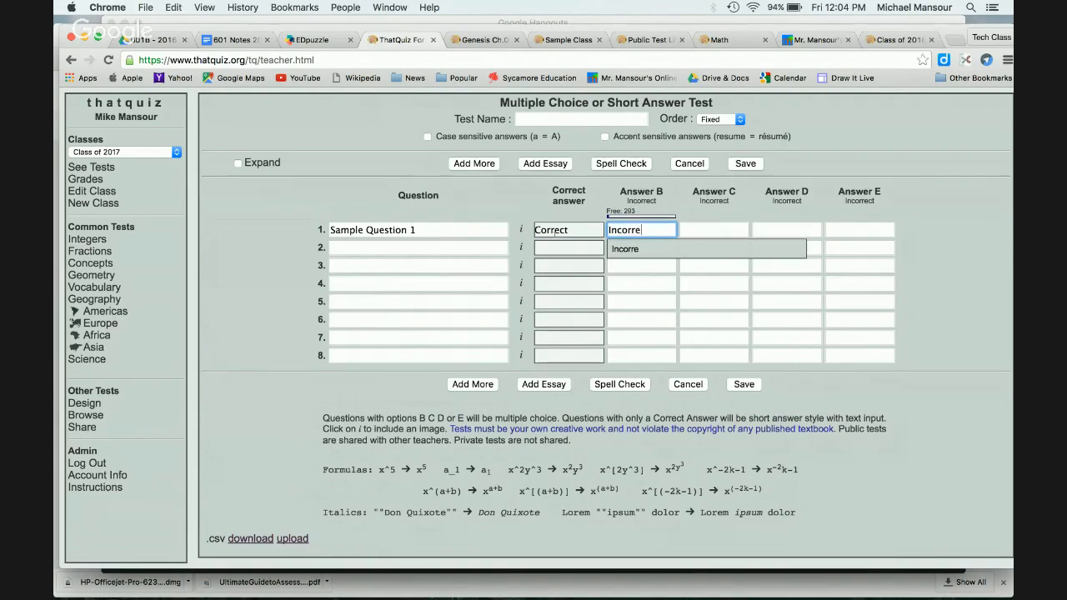
text(ct 1)
key(Tab)
text(Incorrect 2)
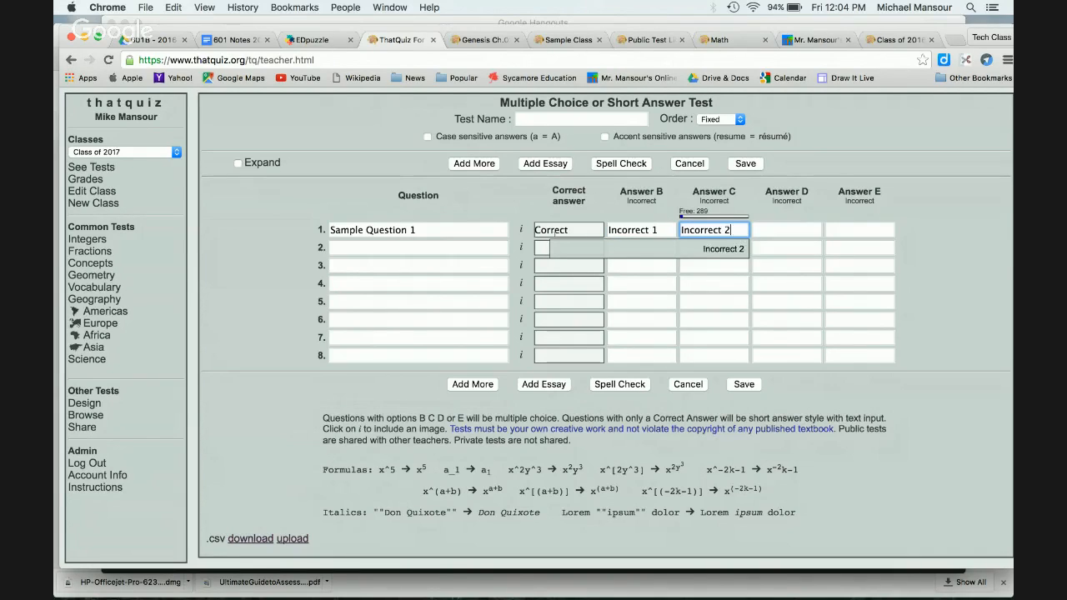
key(Tab)
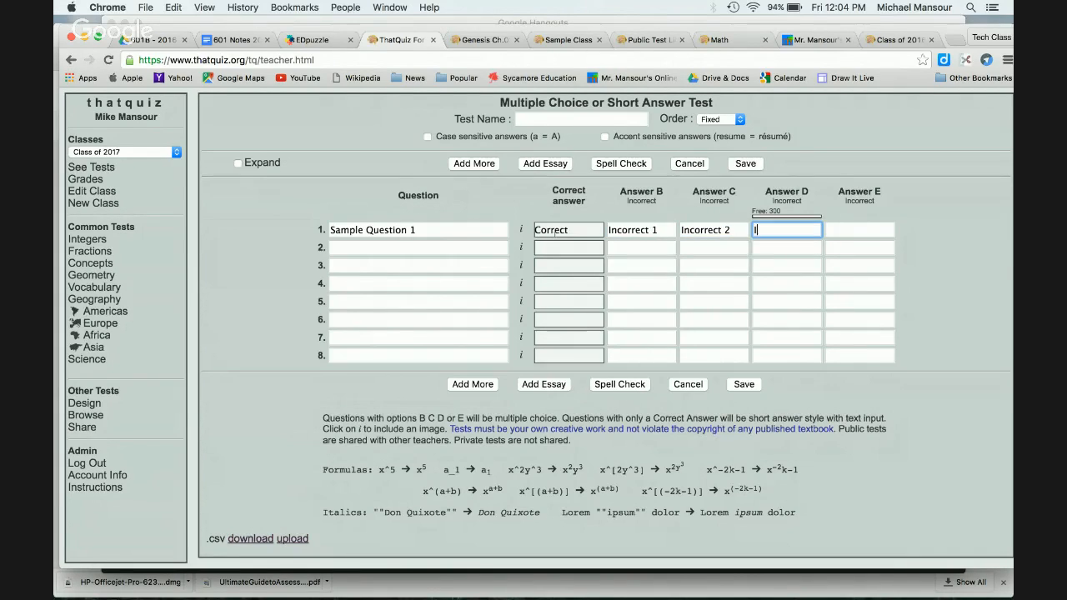
text(Incorrect 3)
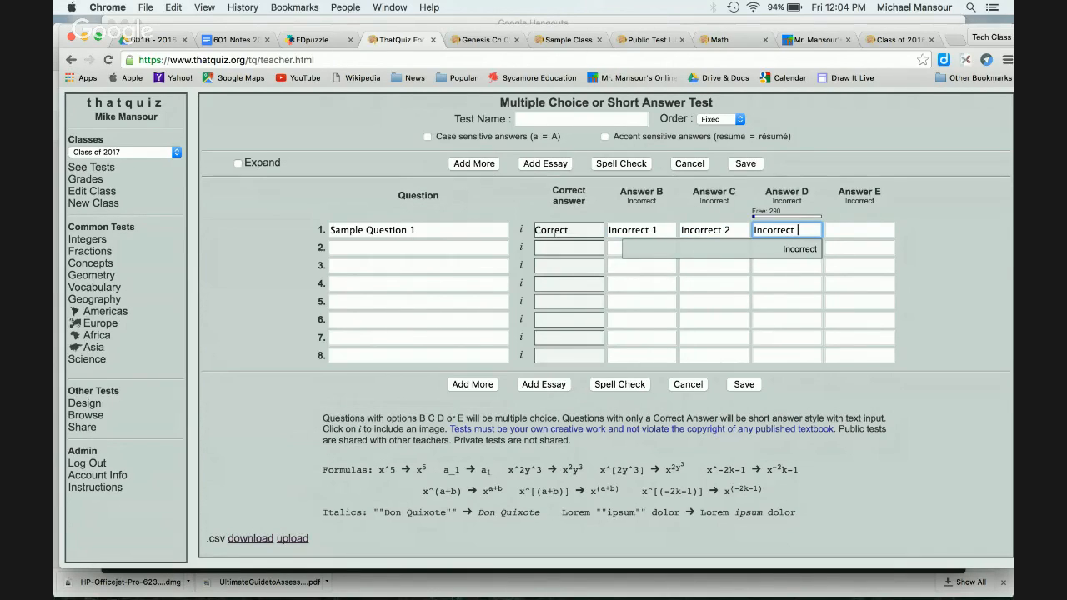
click(968, 258)
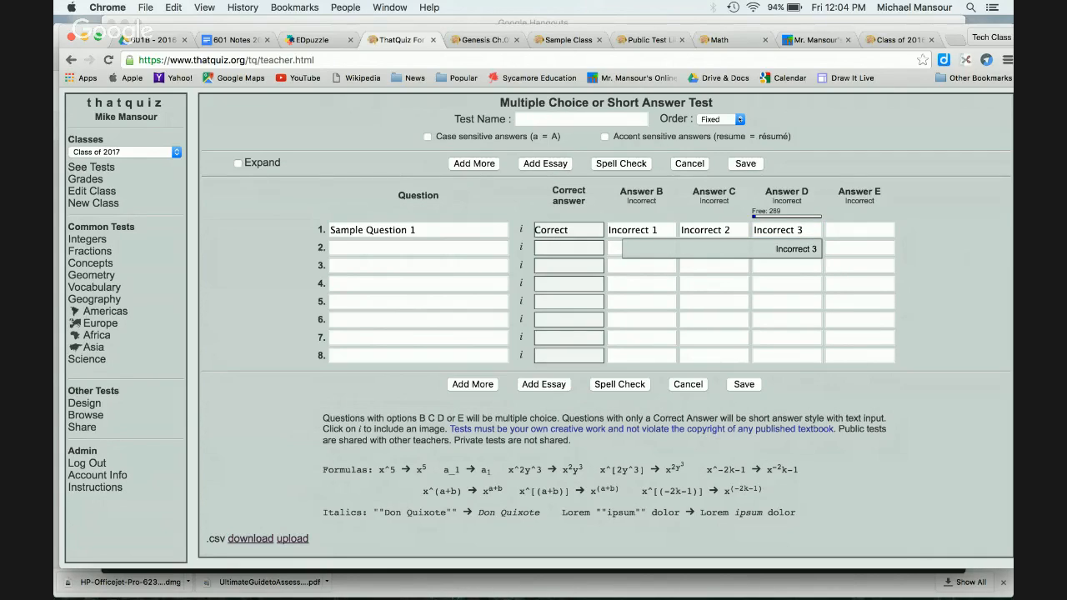
click(867, 245)
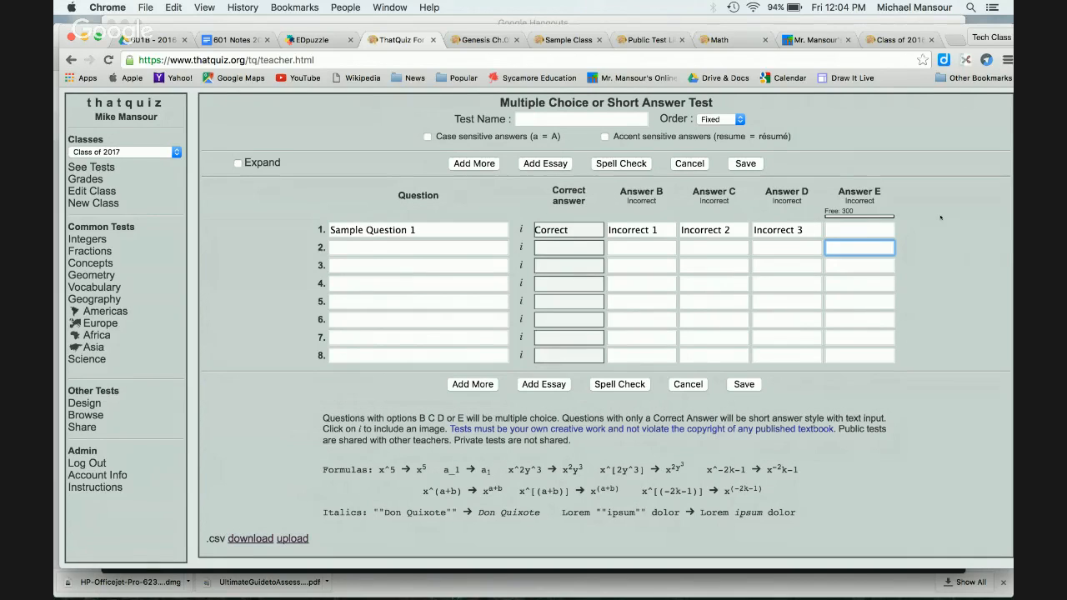
scroll(940, 217, down, 1)
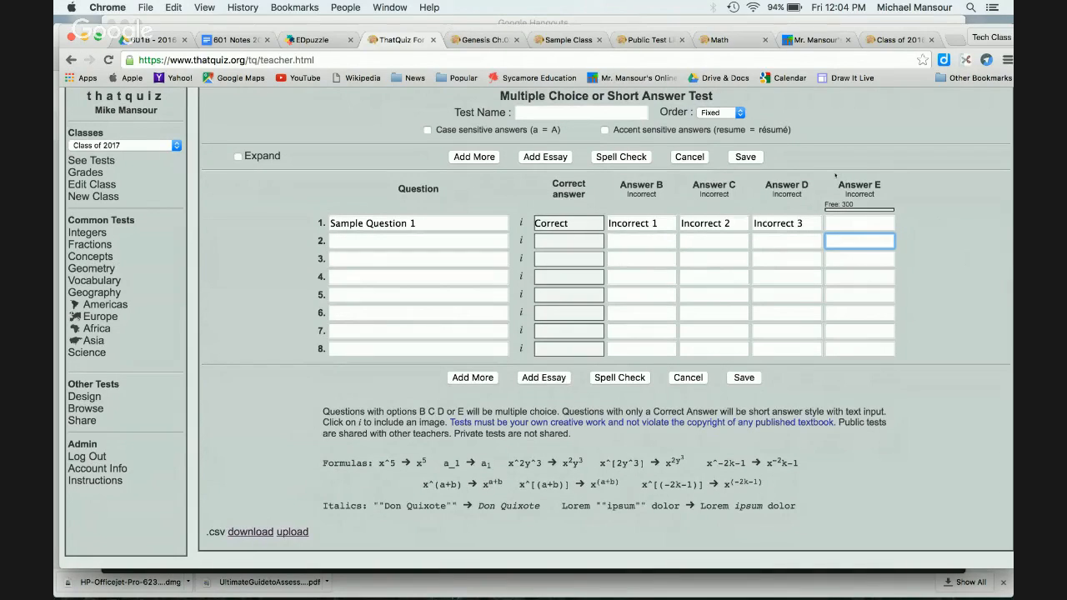
Step: Add question 2 'Fill in the blank' with the short answer 'answer'
click(363, 243)
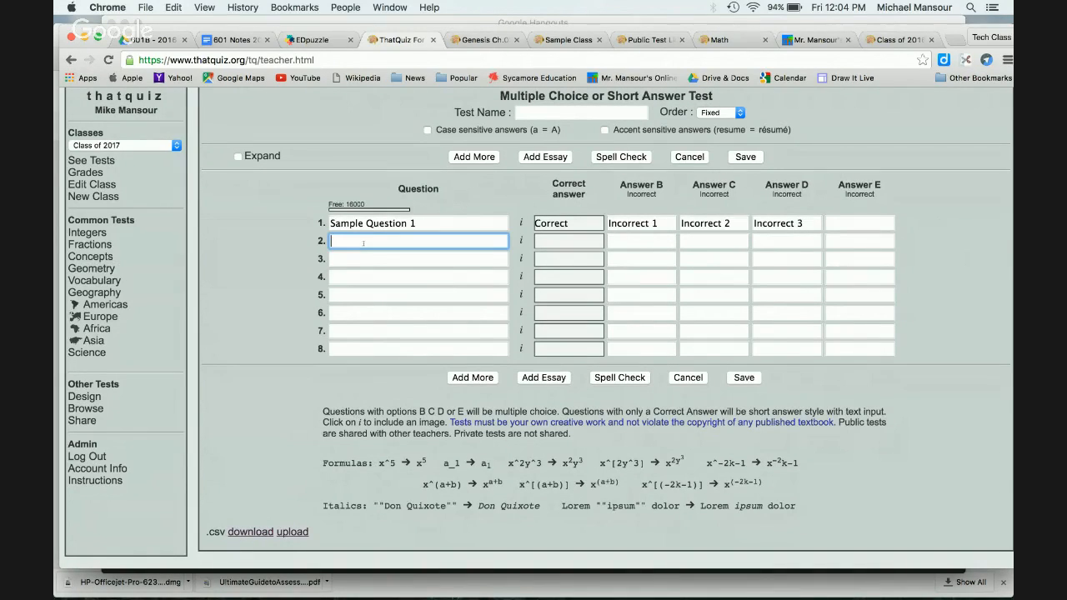
text(Fill in the blank)
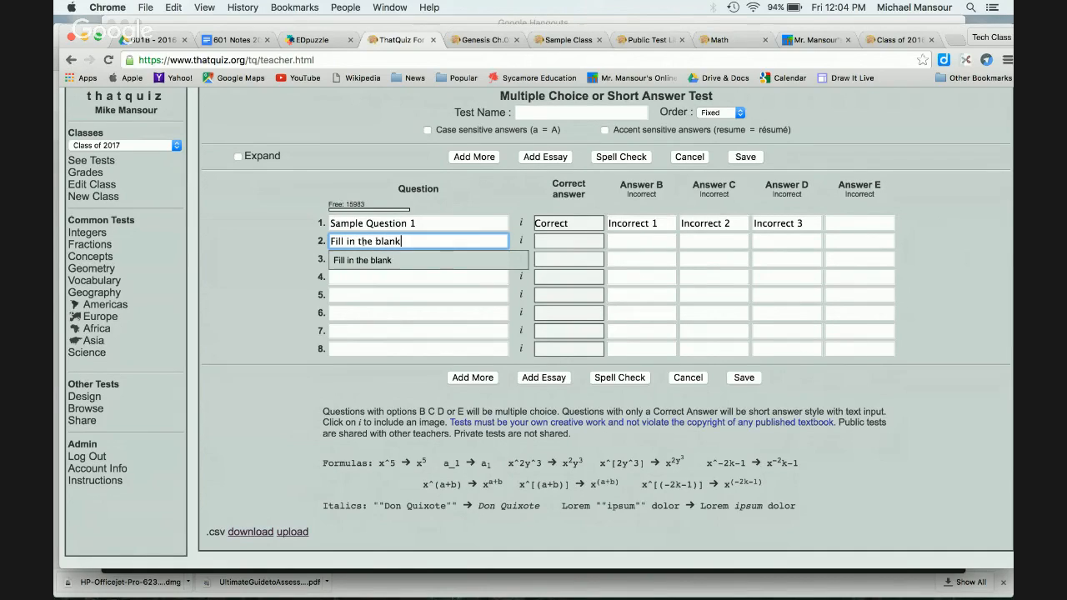
key(Tab)
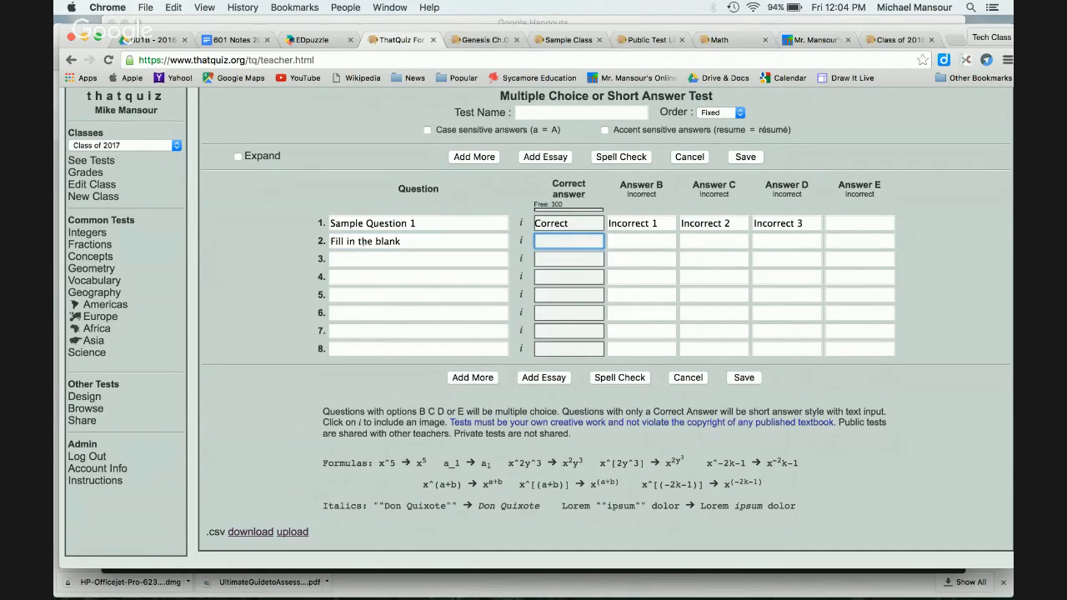
text(answer)
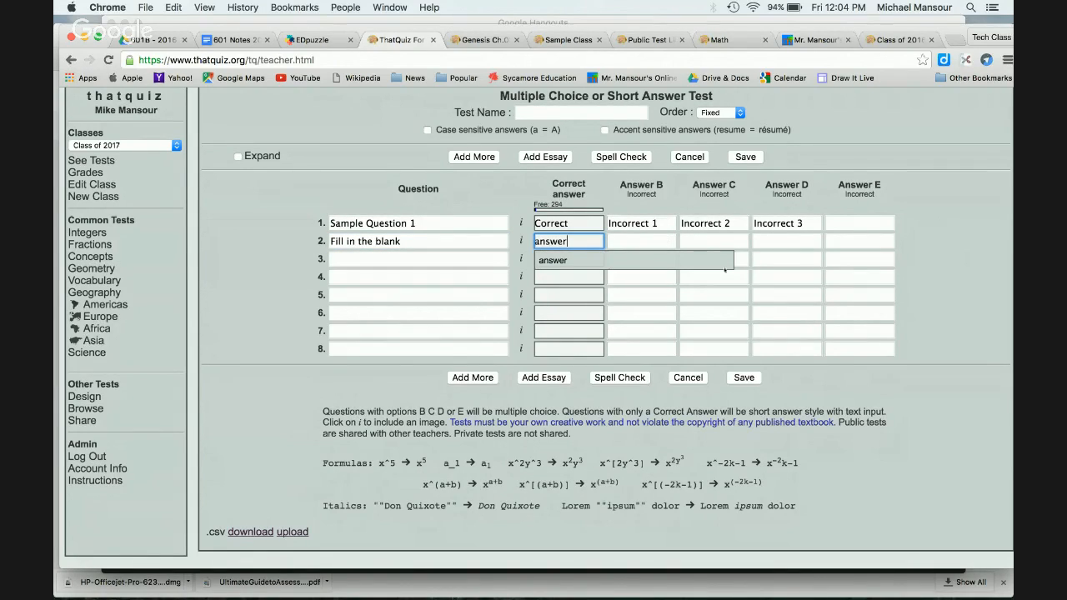
click(922, 253)
Step: Attach the Desktop logo screenshot to question 2, then add essay question 9
click(520, 241)
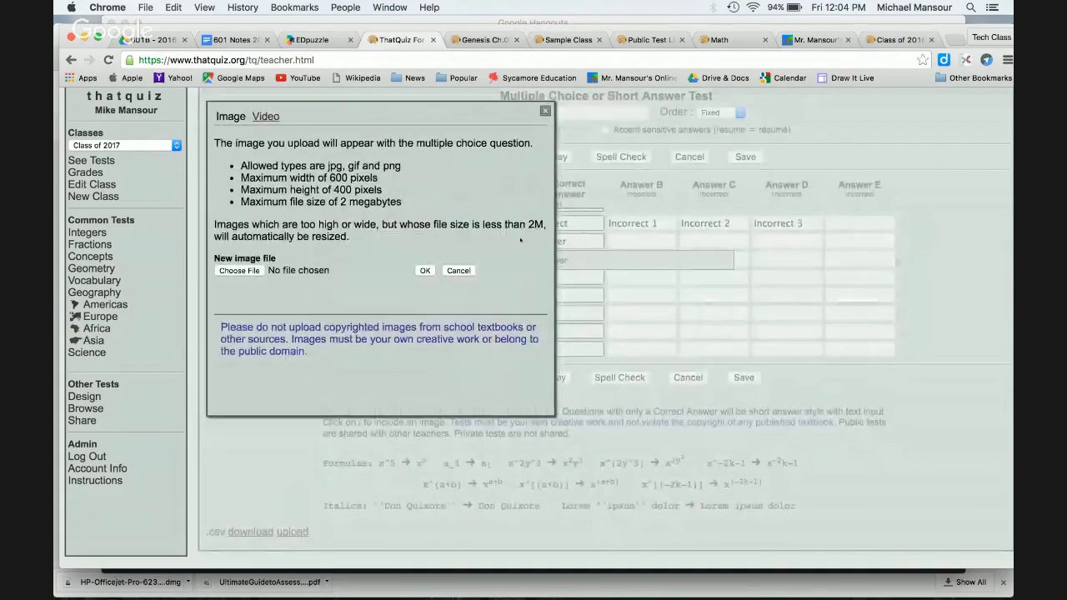
key(F11)
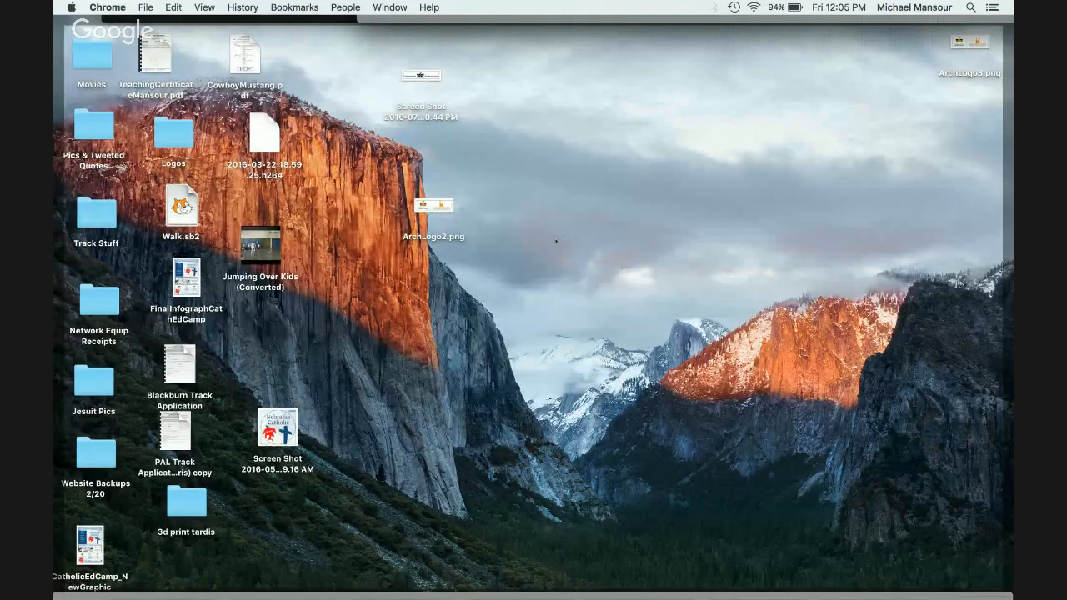
key(F11)
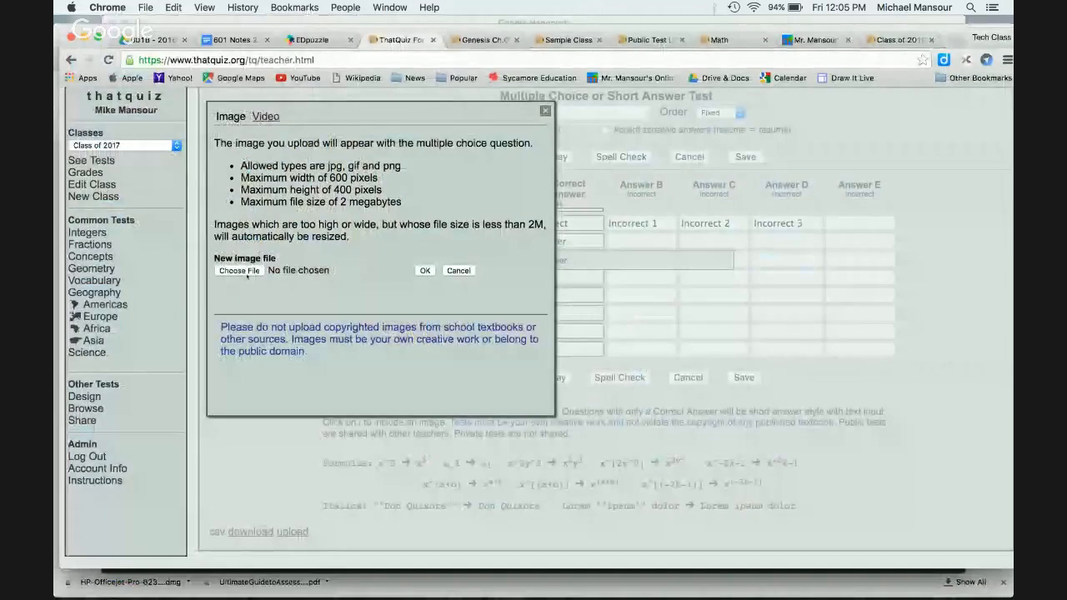
click(239, 270)
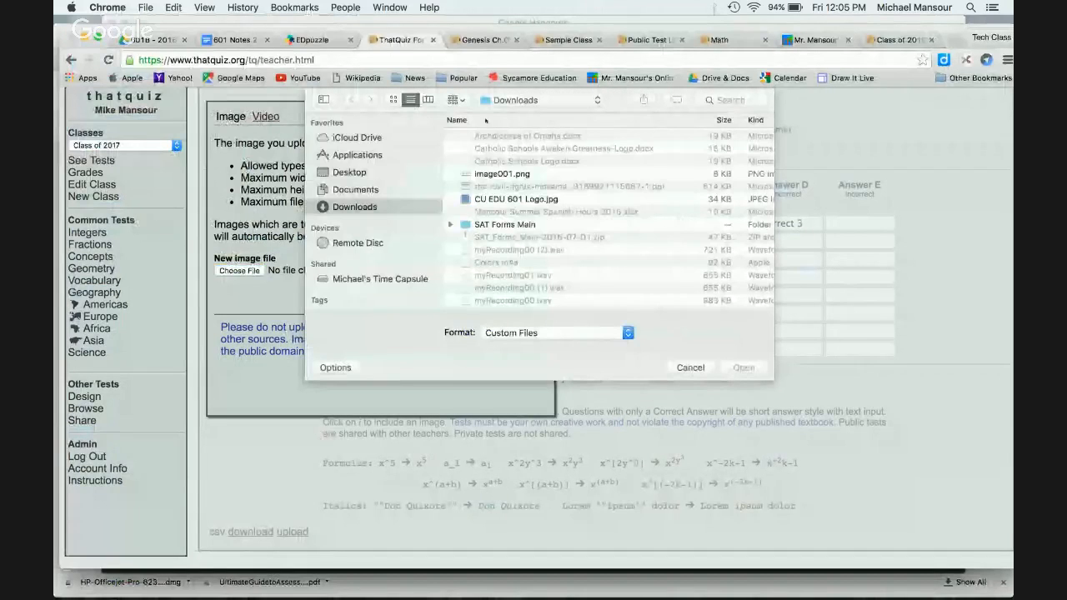
scroll(575, 237, down, 1)
scroll(575, 236, down, 10)
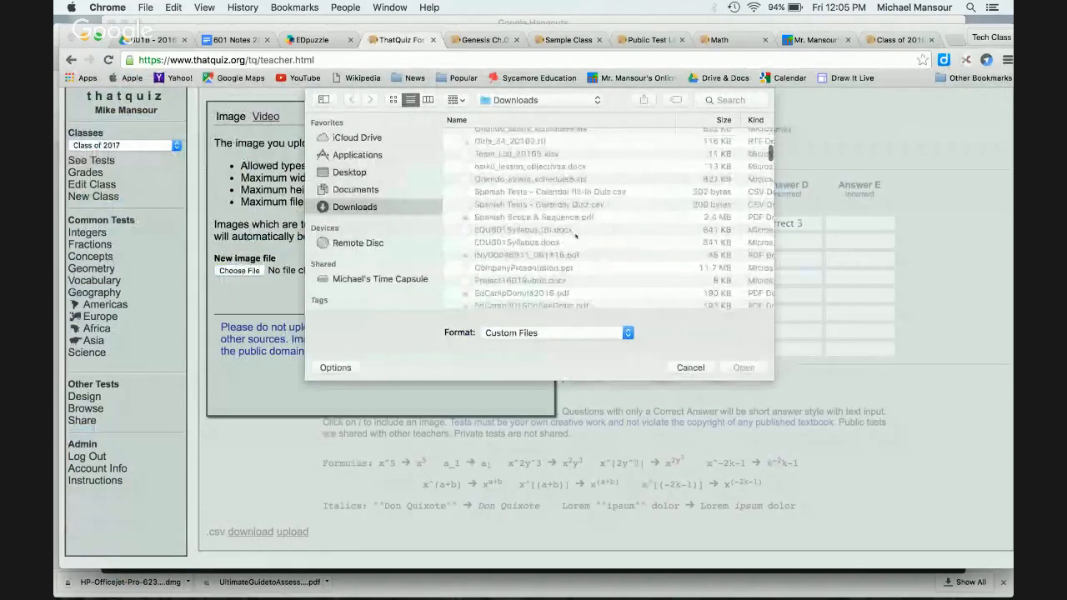
click(350, 173)
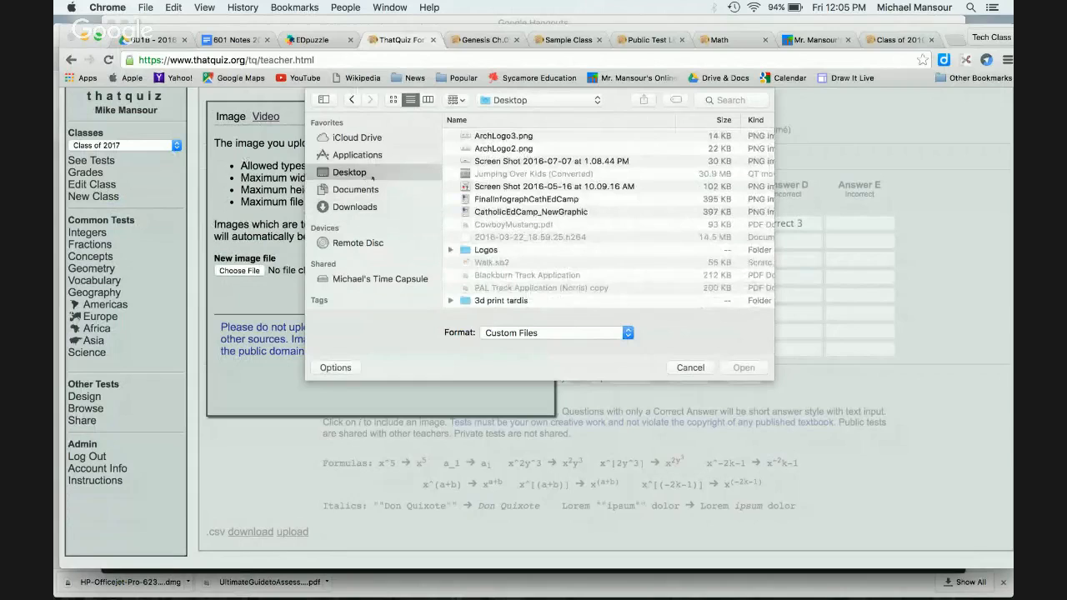
click(574, 187)
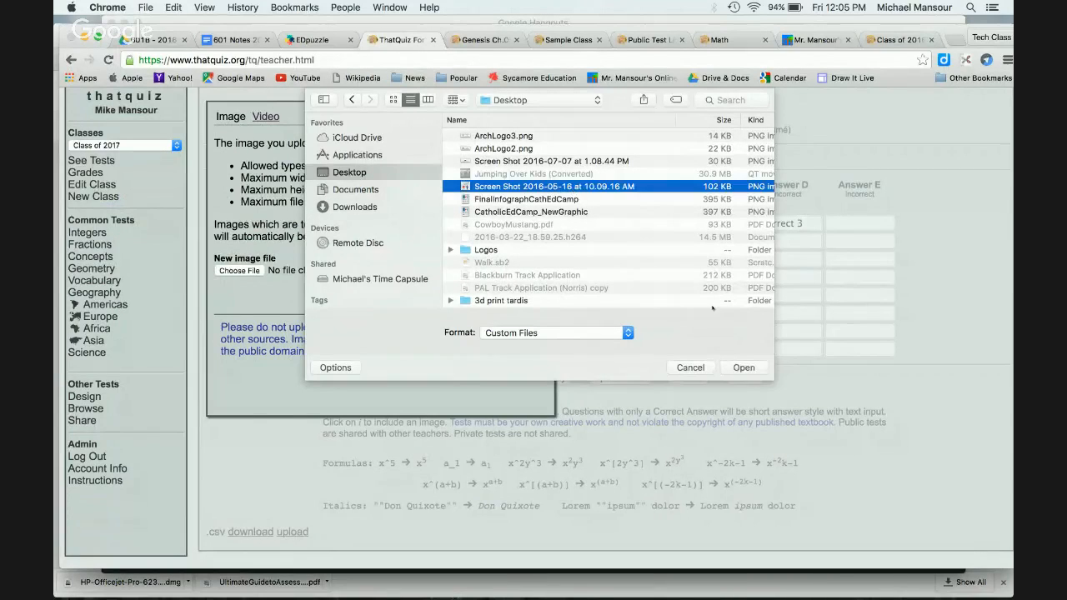
click(753, 369)
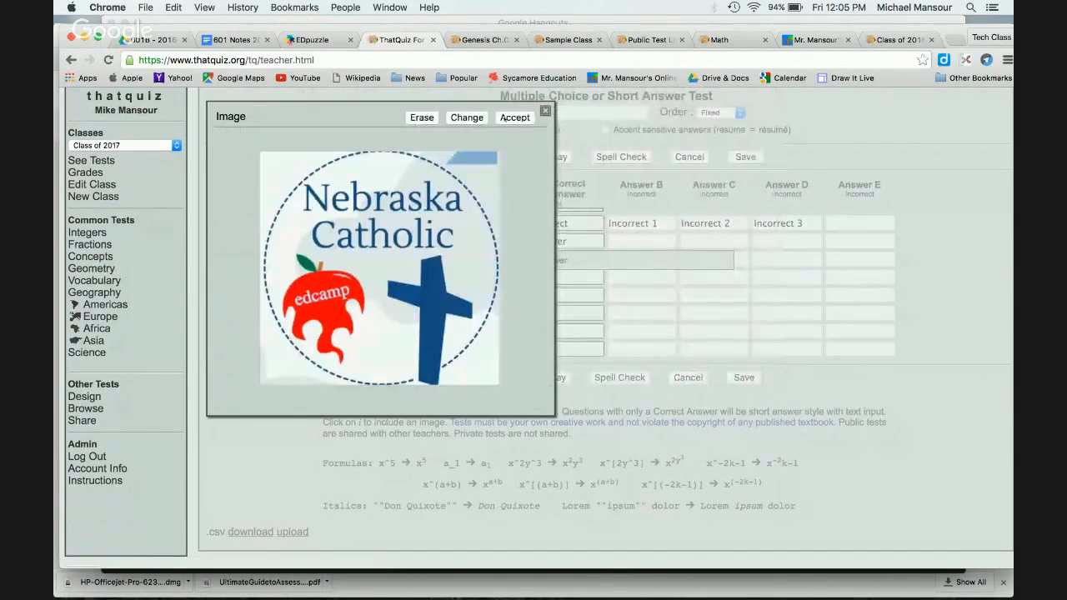
click(515, 117)
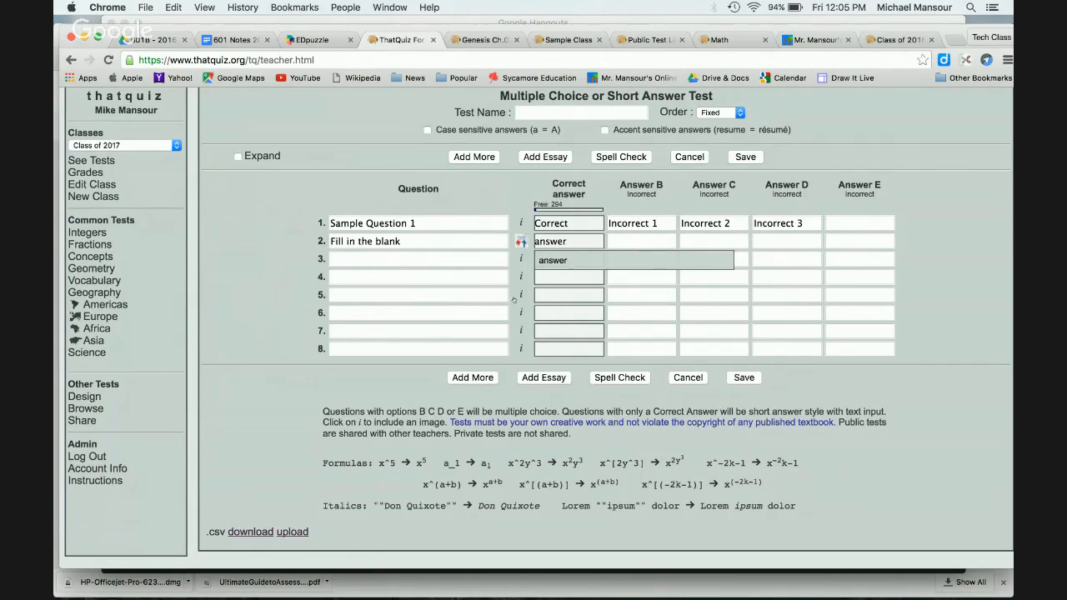
click(544, 377)
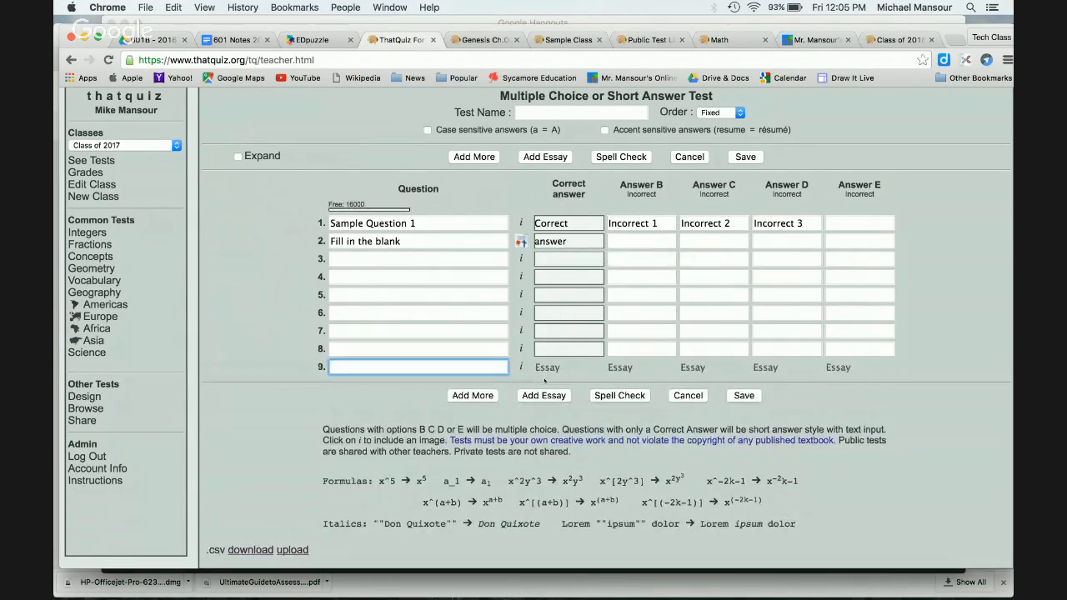
click(520, 368)
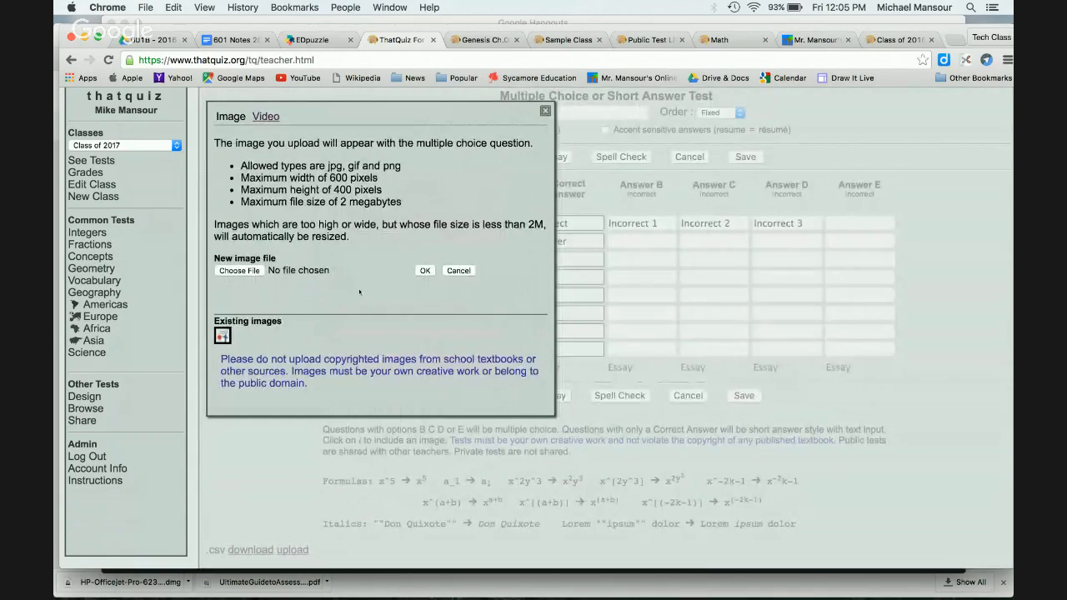
Step: Close question 9's media options without attaching anything and set question order to Random
click(273, 117)
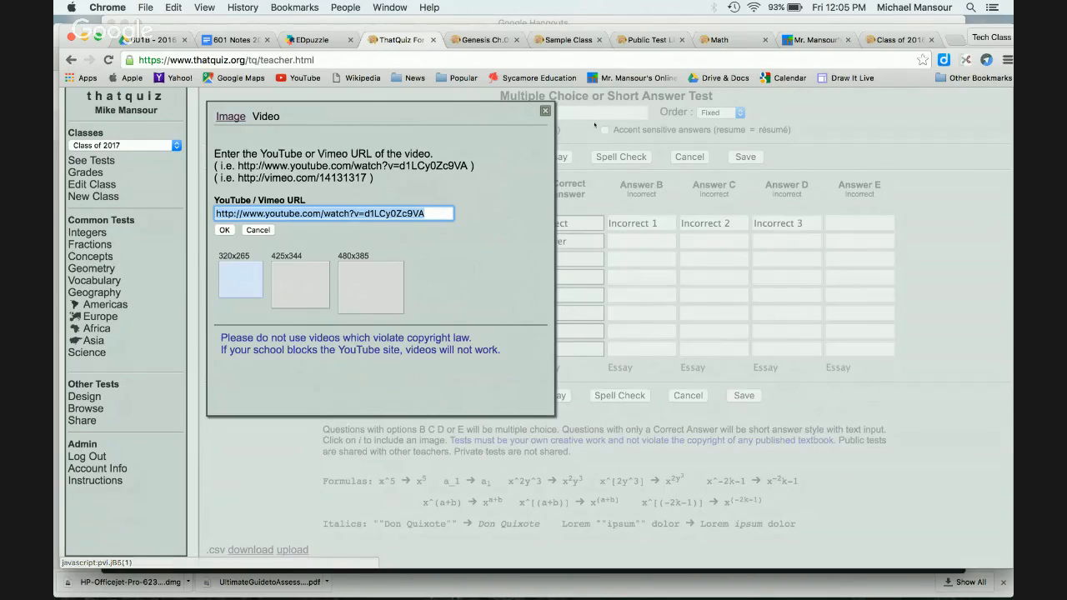
click(546, 112)
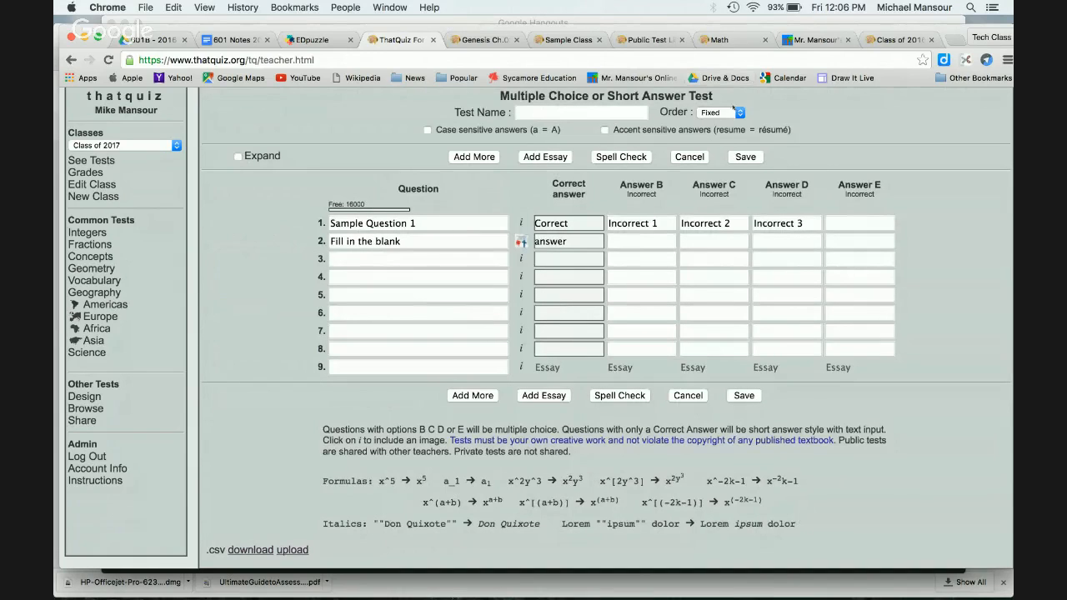
click(722, 112)
click(727, 103)
Step: Discard the unfinished multiple-choice test, then cancel a new matching test without entering any pairs
click(677, 396)
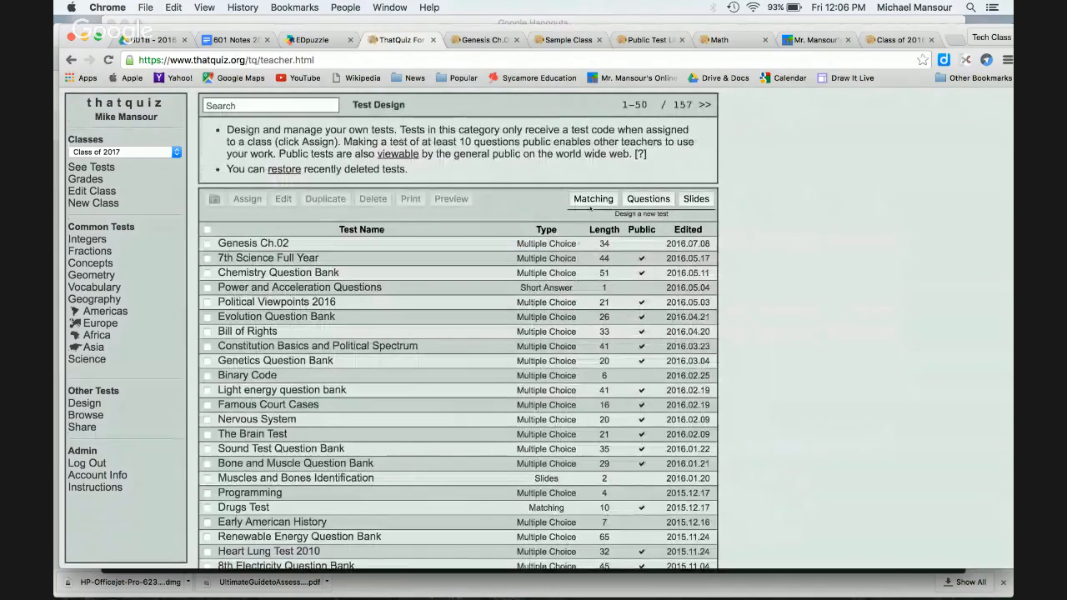
click(591, 204)
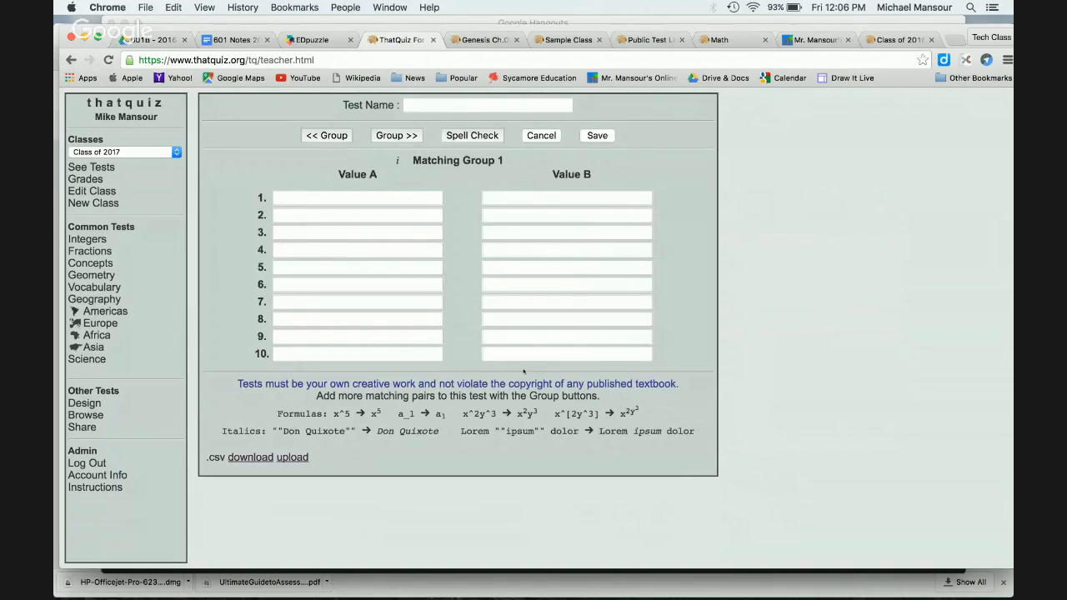
click(349, 200)
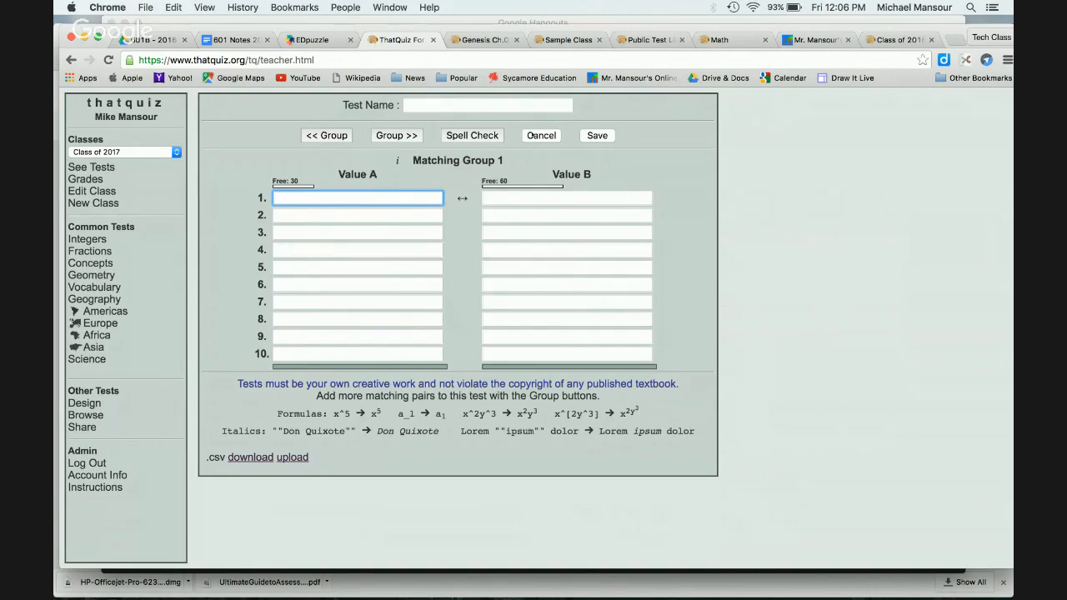
click(530, 135)
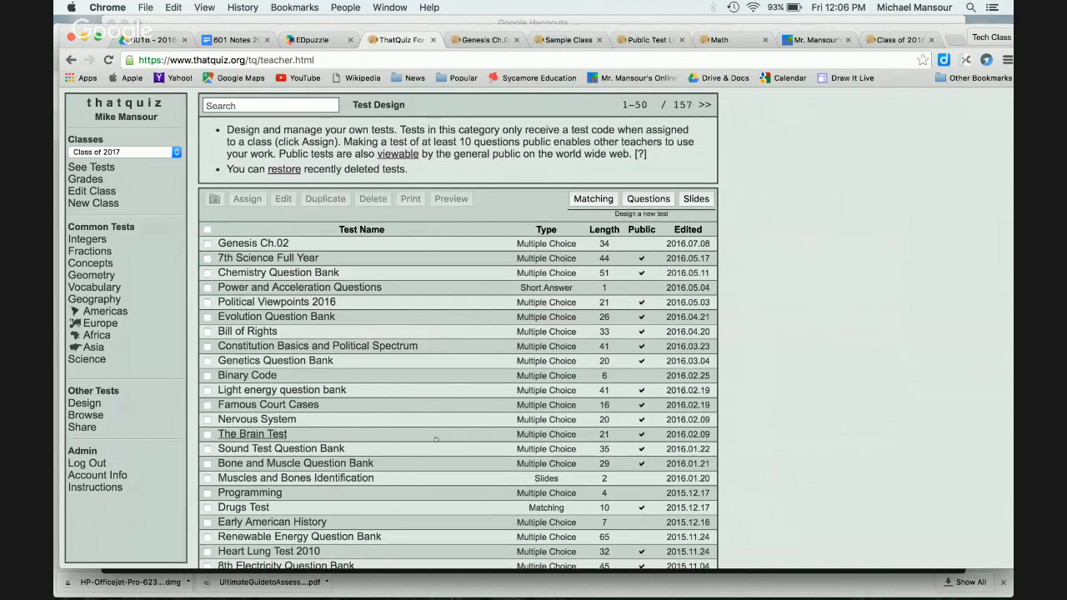
click(334, 477)
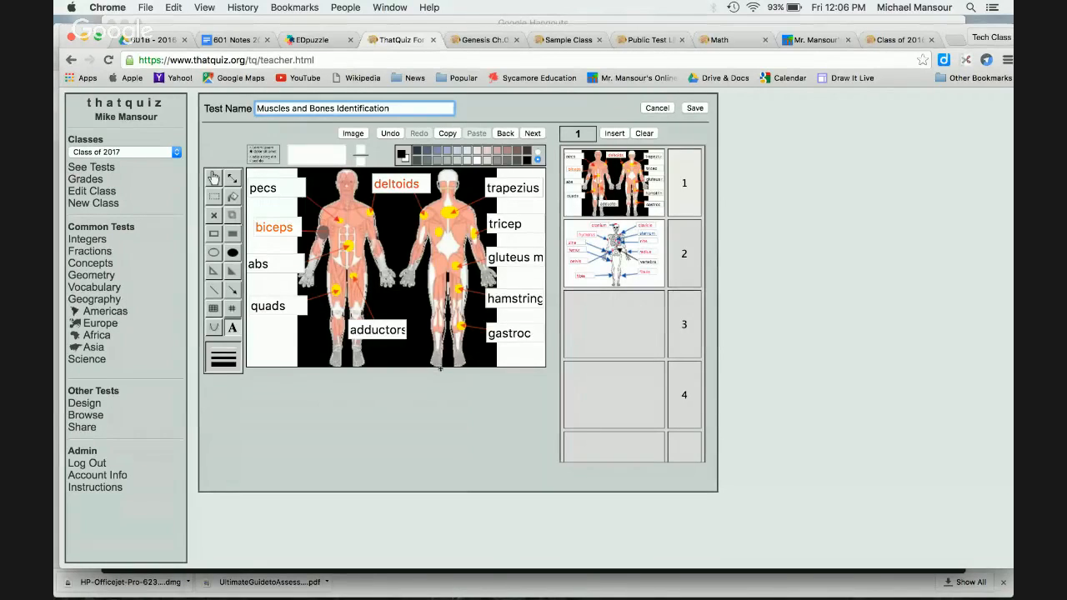
click(655, 107)
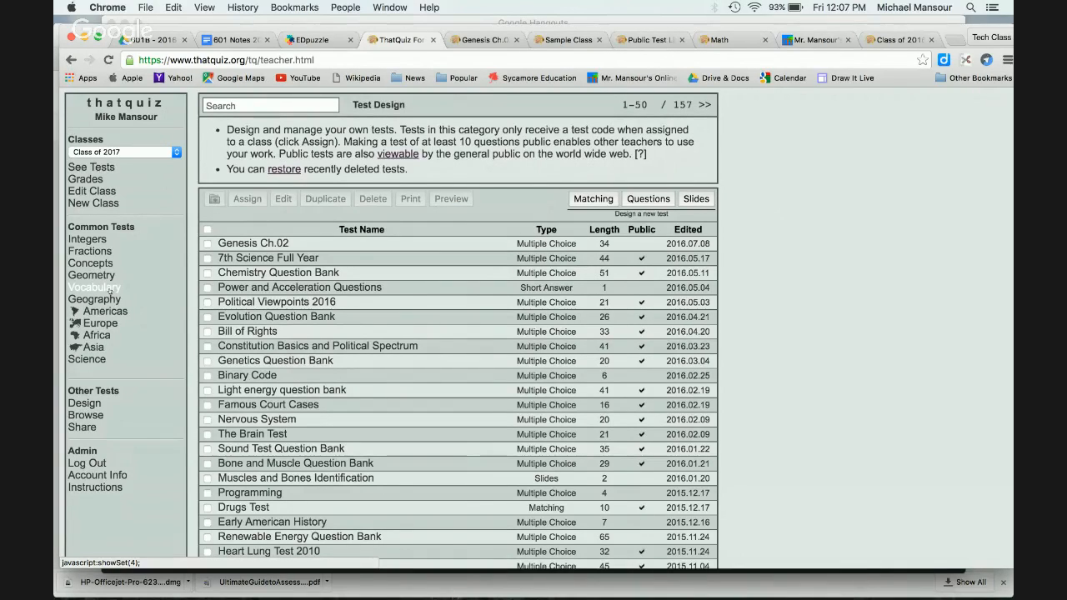
Step: Browse other teachers' public tests and preview the public Genesis Ch.01 test, then close it
click(93, 416)
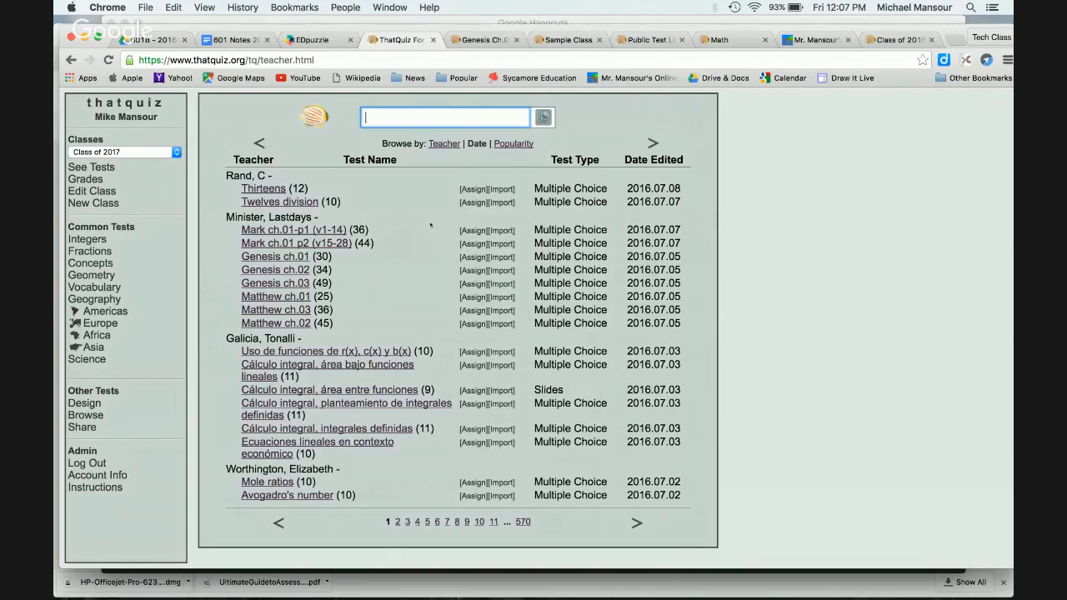
click(289, 257)
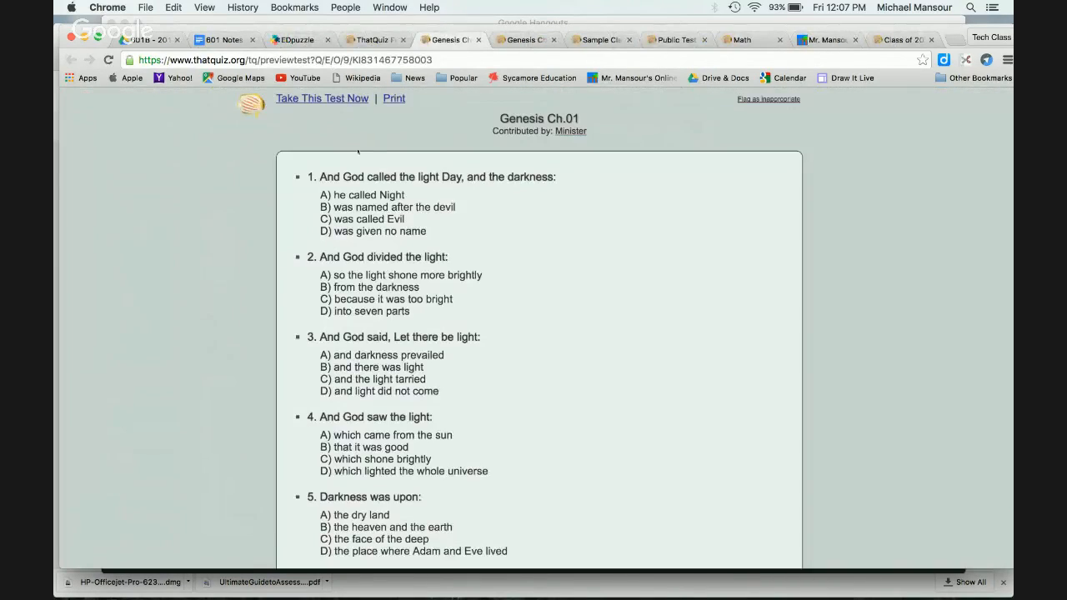
scroll(597, 207, down, 2)
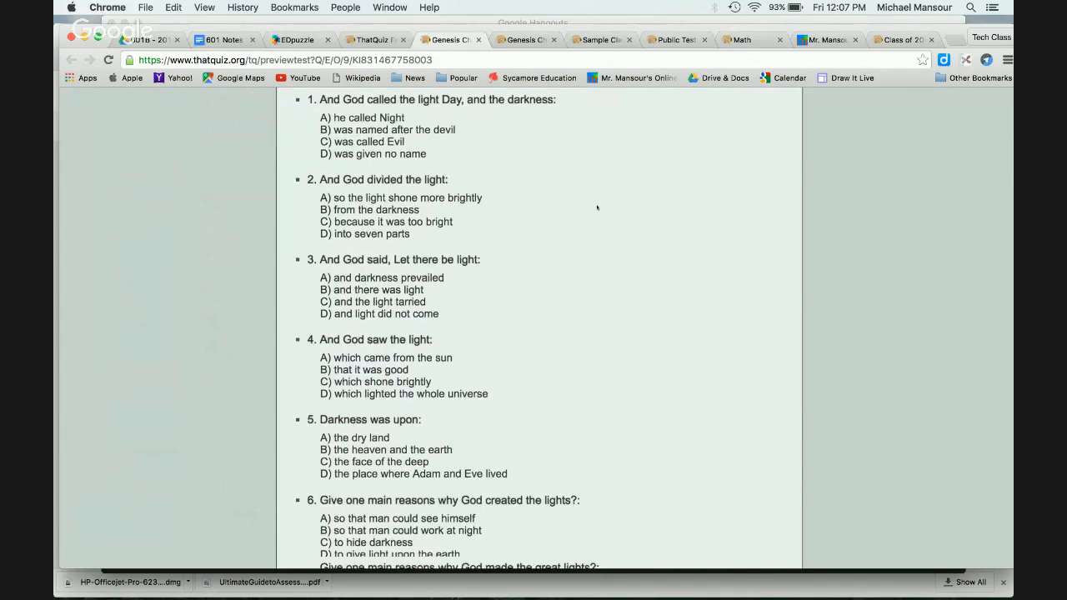
scroll(596, 208, down, 12)
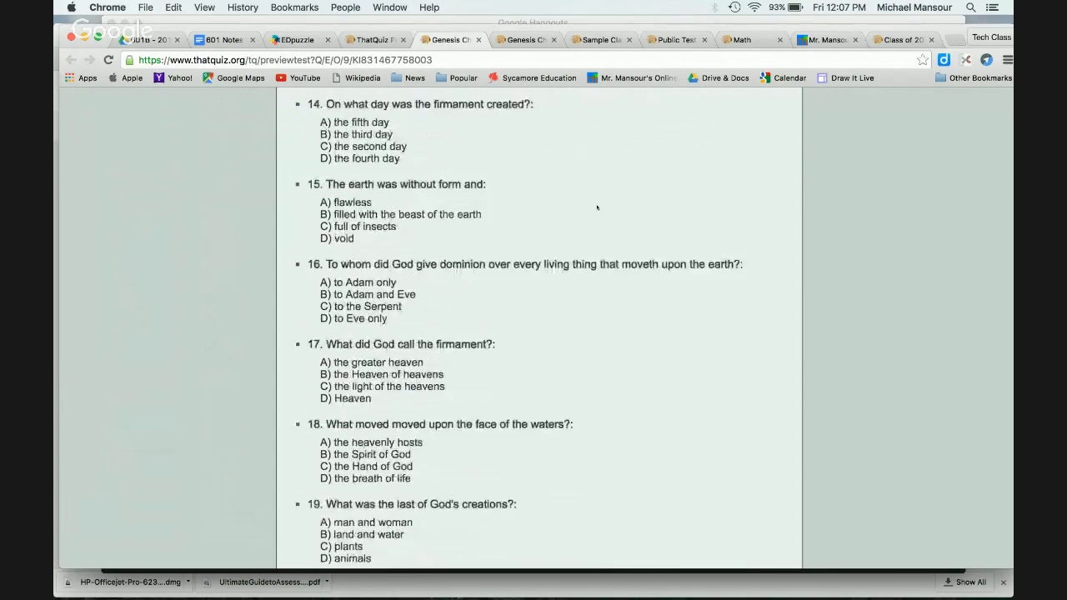
scroll(597, 208, up, 13)
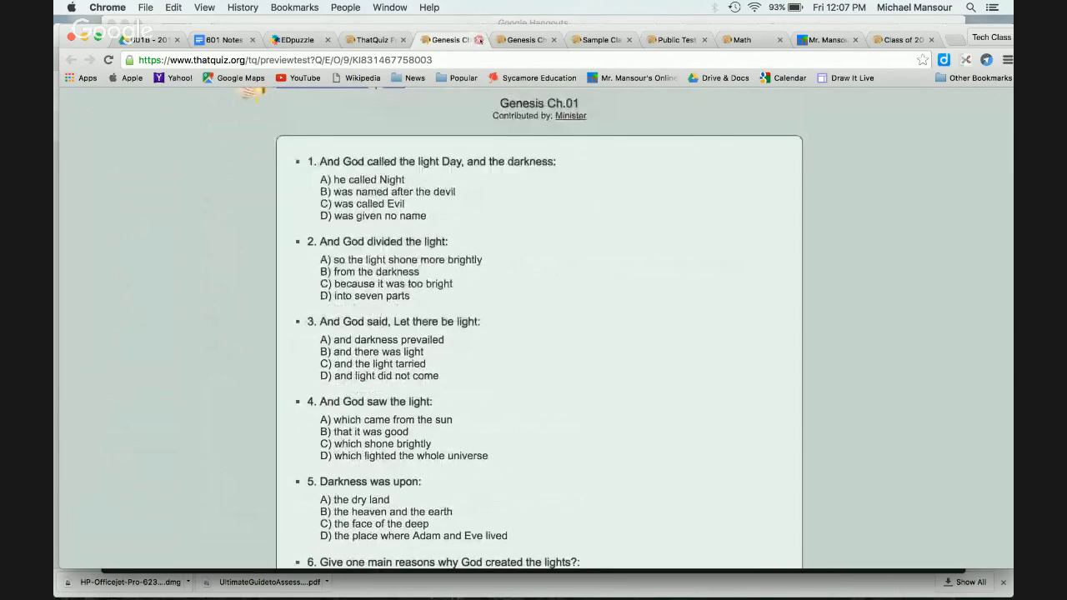
click(477, 39)
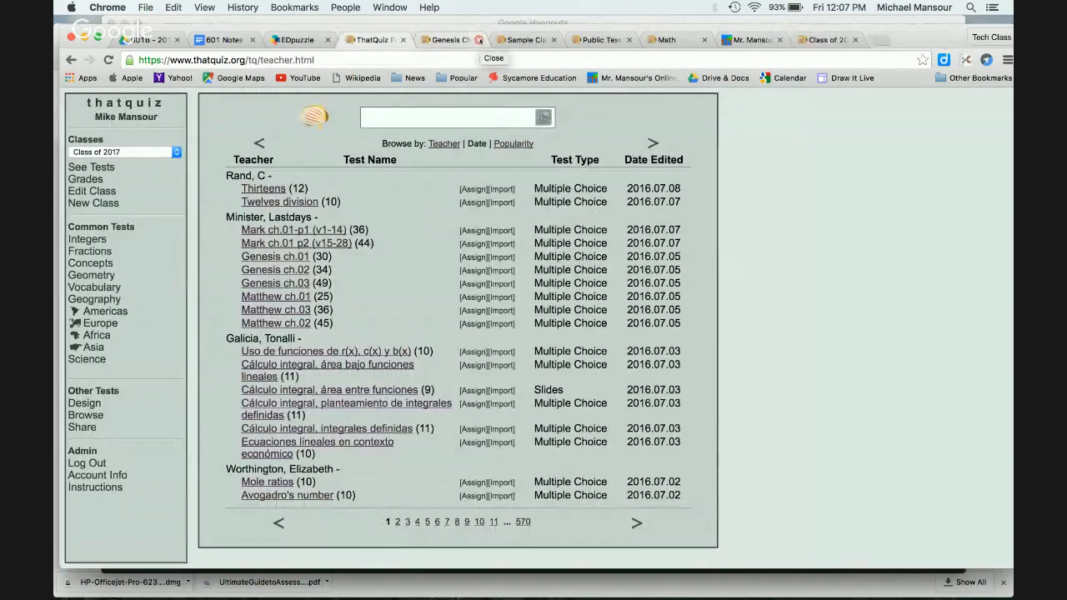
Step: Scroll through the Public Test Library page, then return to the teacher's ThatQuiz page
click(596, 39)
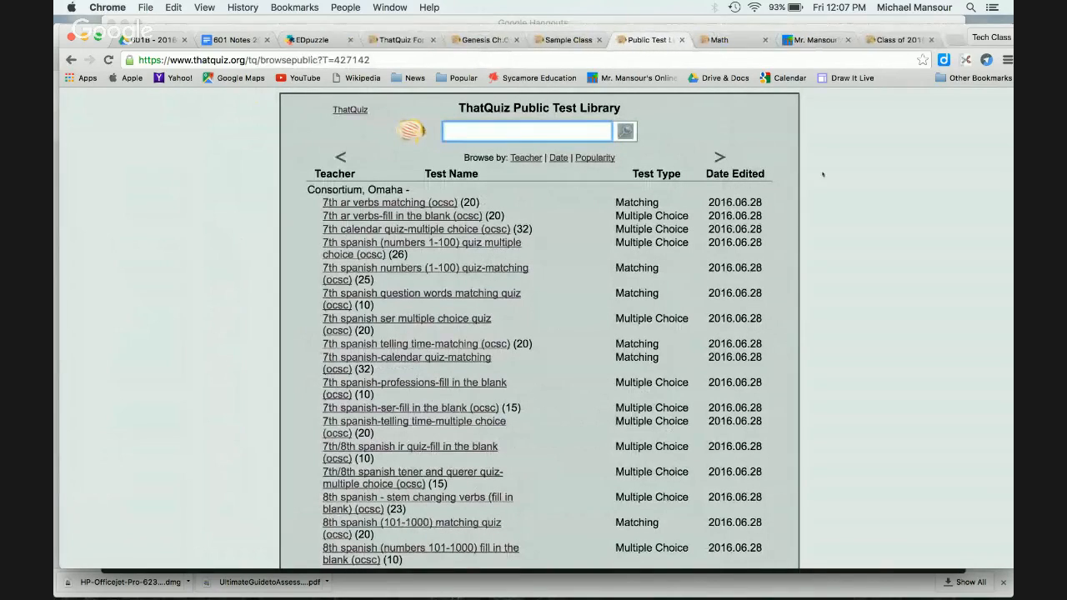
scroll(542, 317, down, 2)
scroll(521, 325, up, 3)
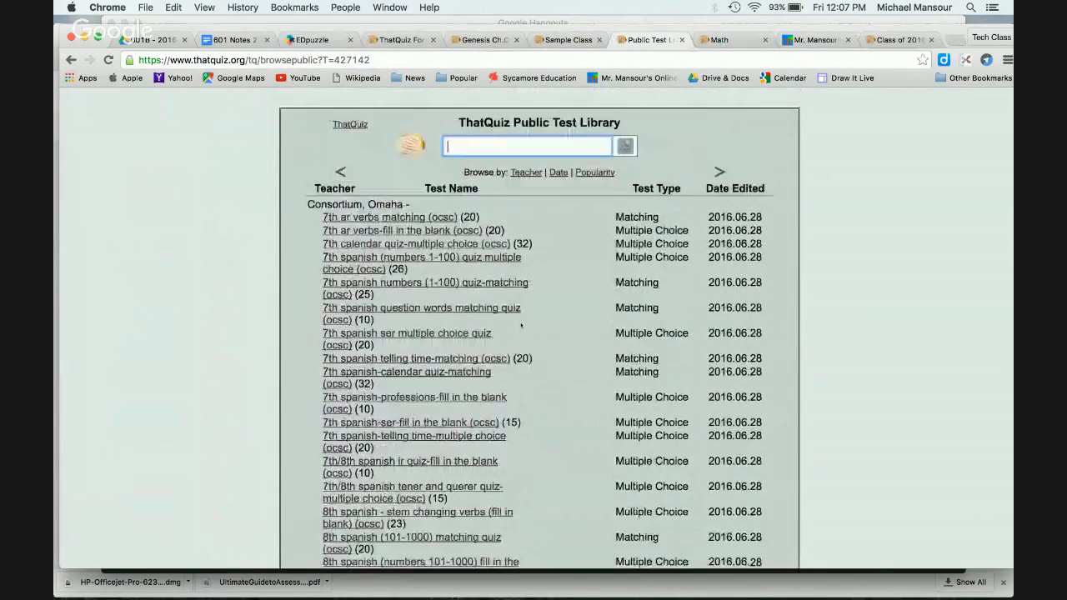
scroll(521, 325, down, 2)
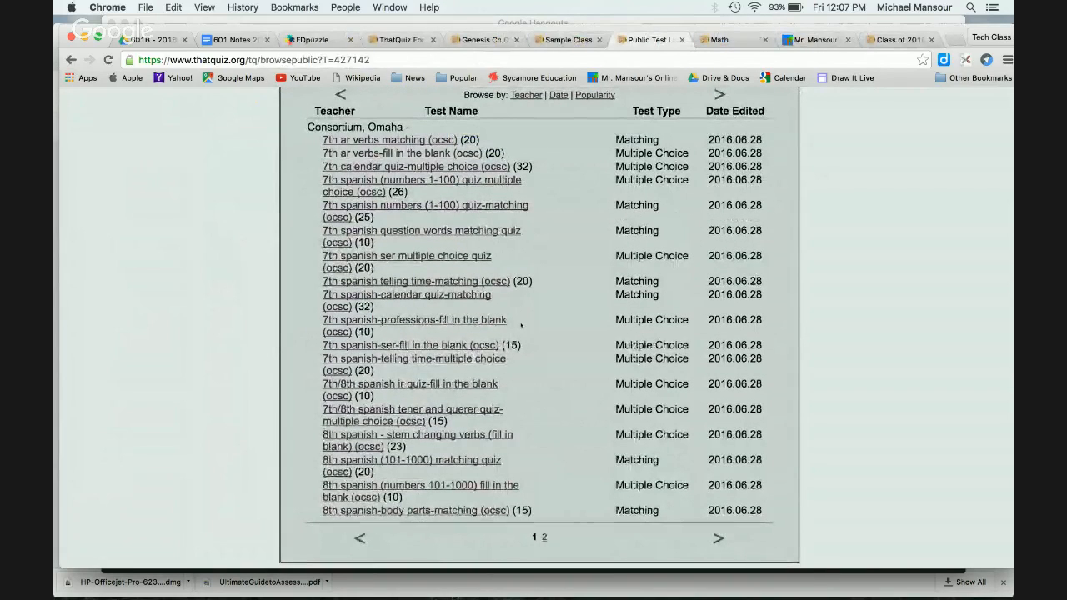
scroll(521, 325, up, 2)
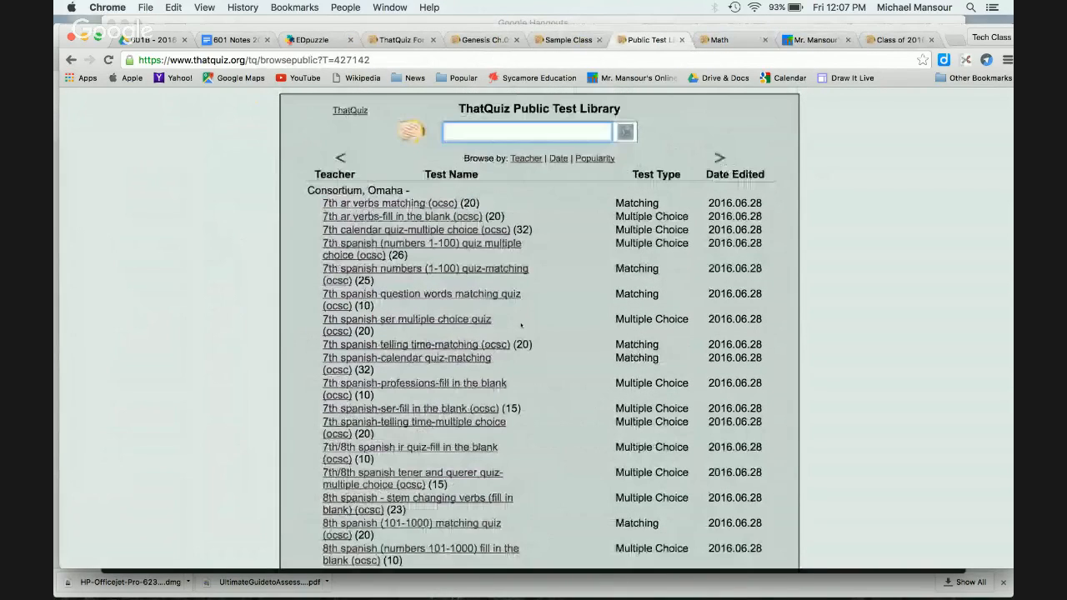
scroll(521, 325, down, 2)
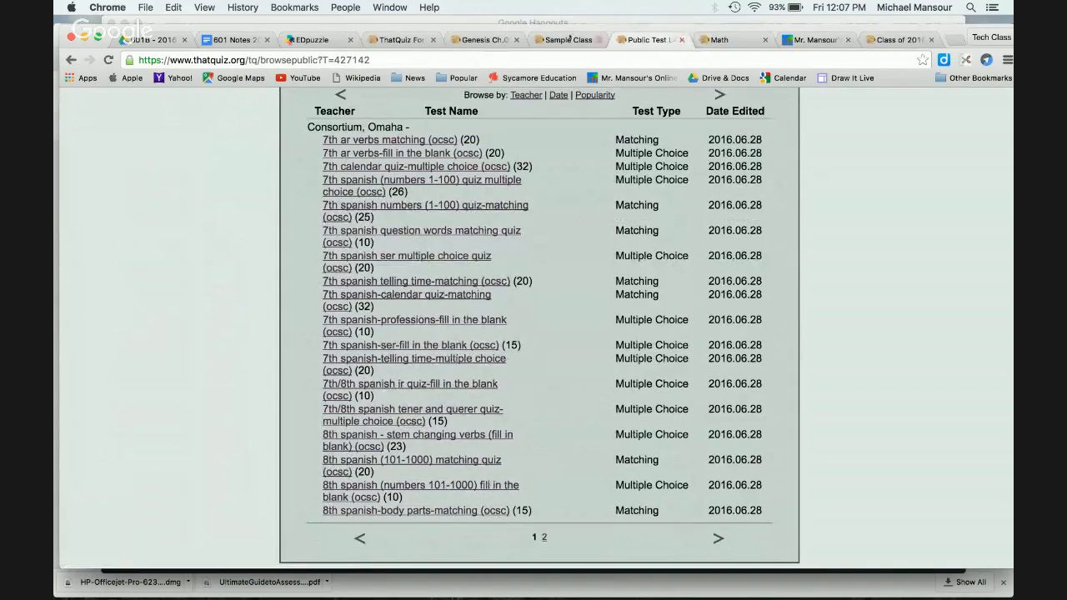
click(396, 39)
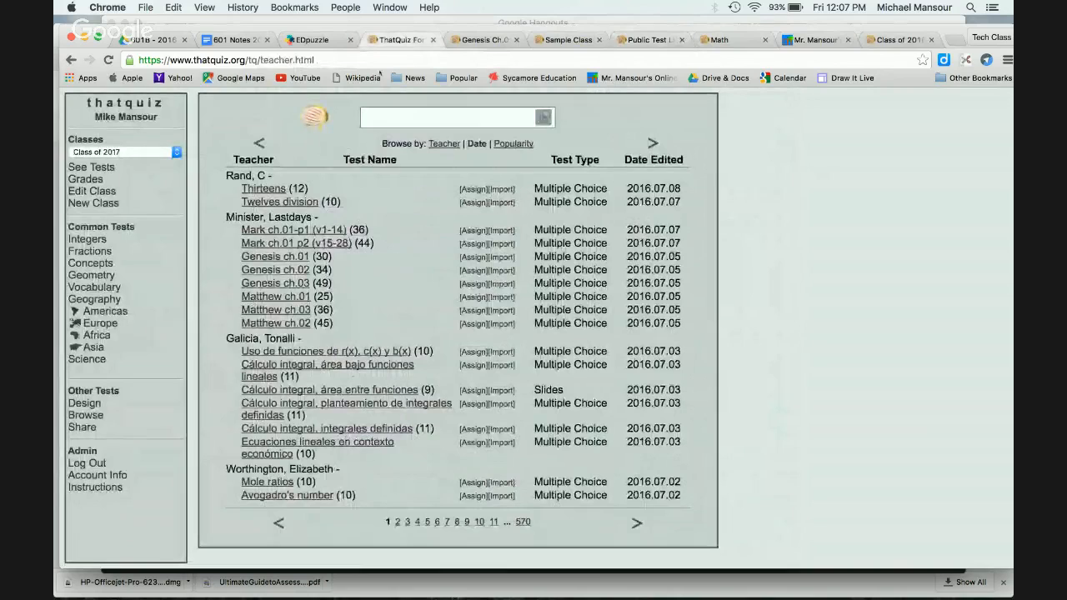
Step: From the designed tests, tick Genesis Ch.02 and assign it to Sample Class
click(87, 403)
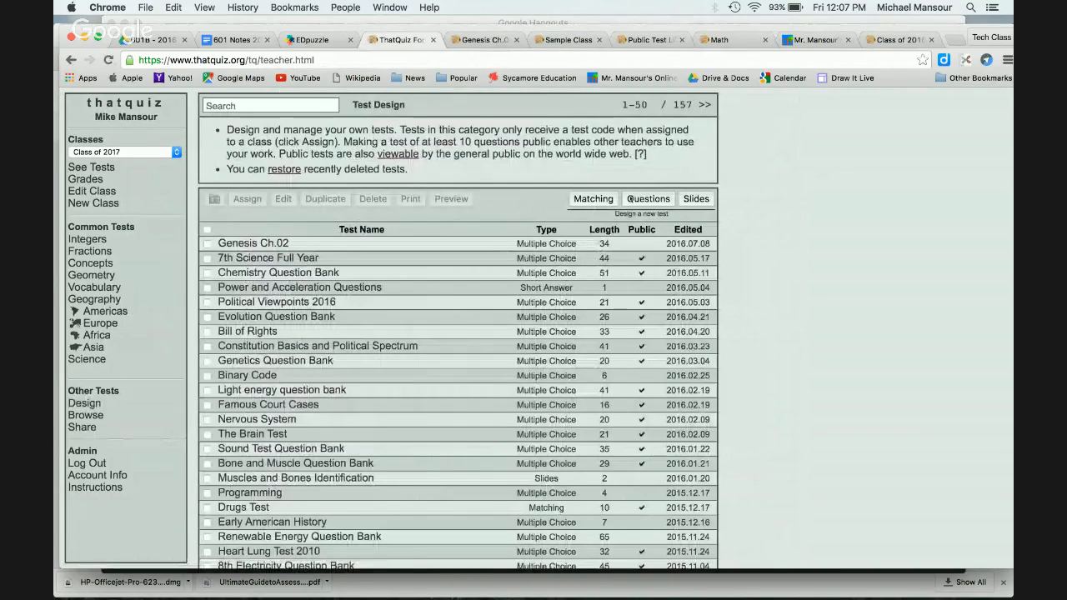
click(208, 244)
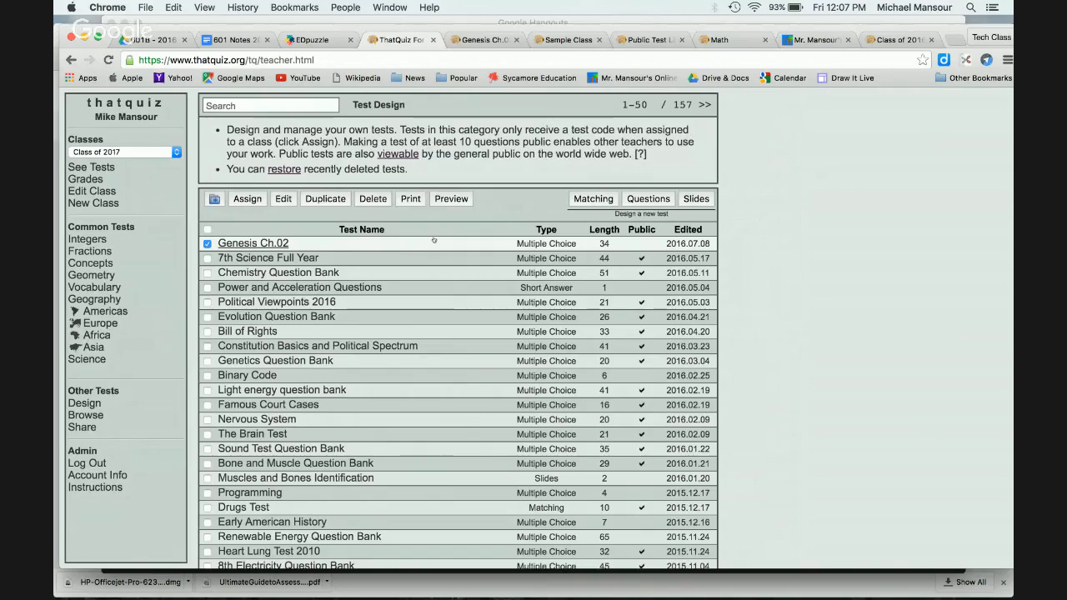
click(150, 153)
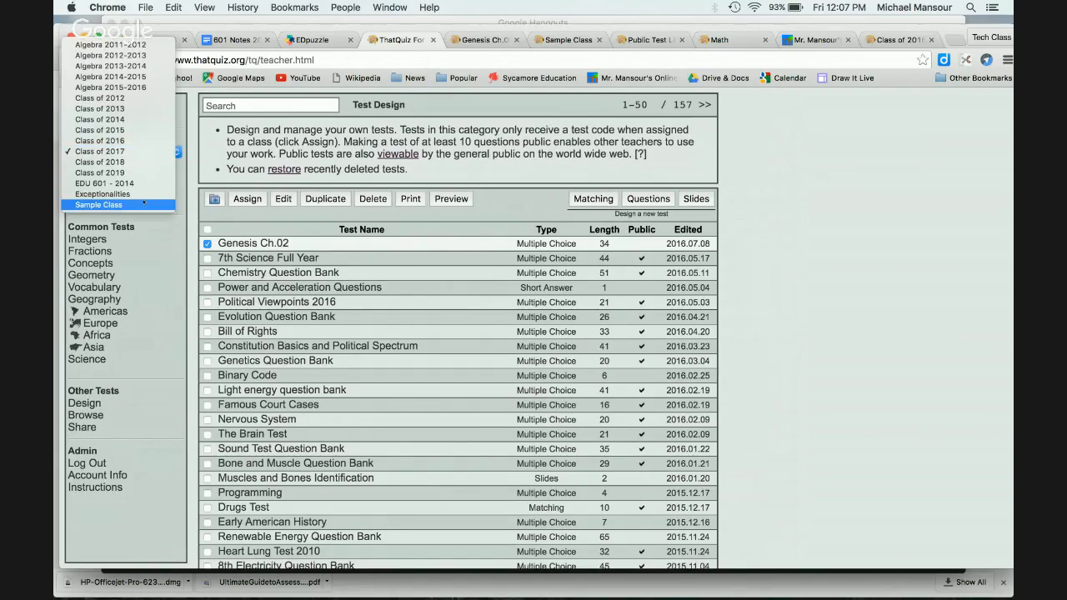
click(144, 204)
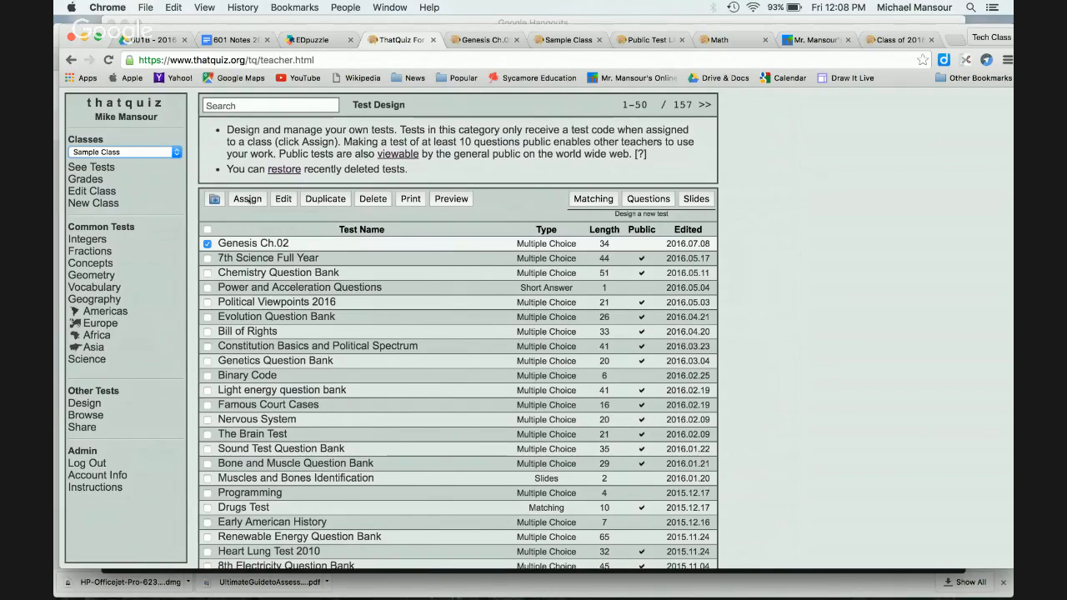
click(247, 200)
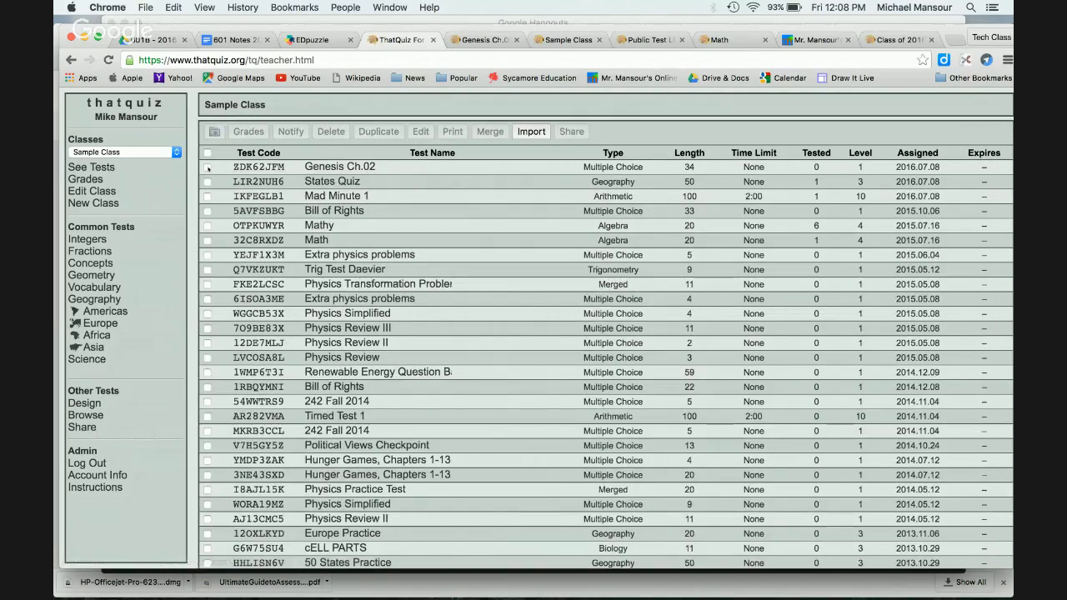
Step: Delete questions 30–34 from Genesis Ch.02 and save it as a 29-question test
click(208, 167)
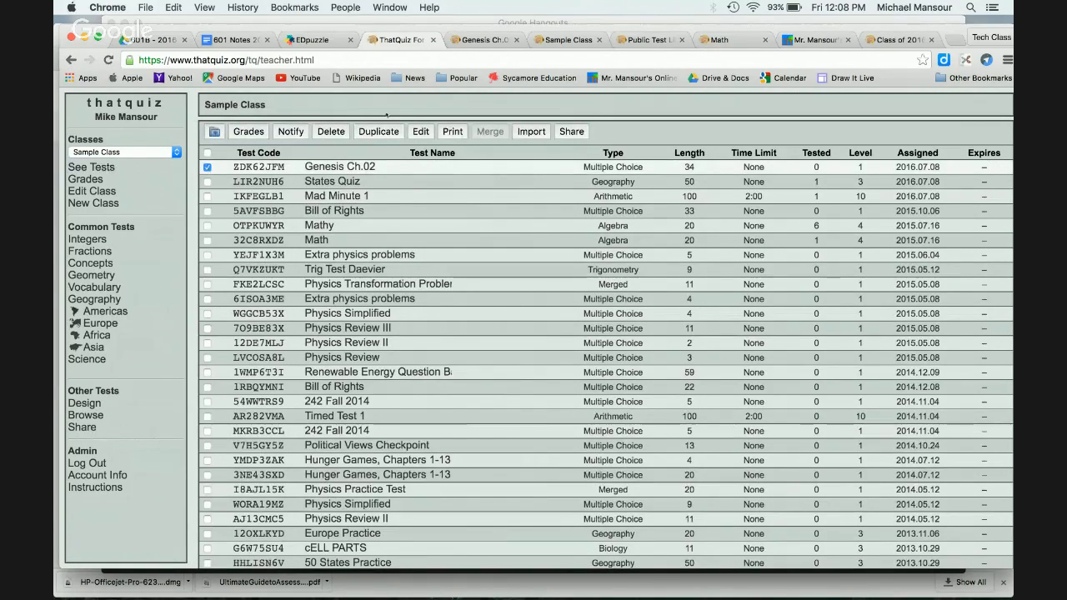
click(419, 131)
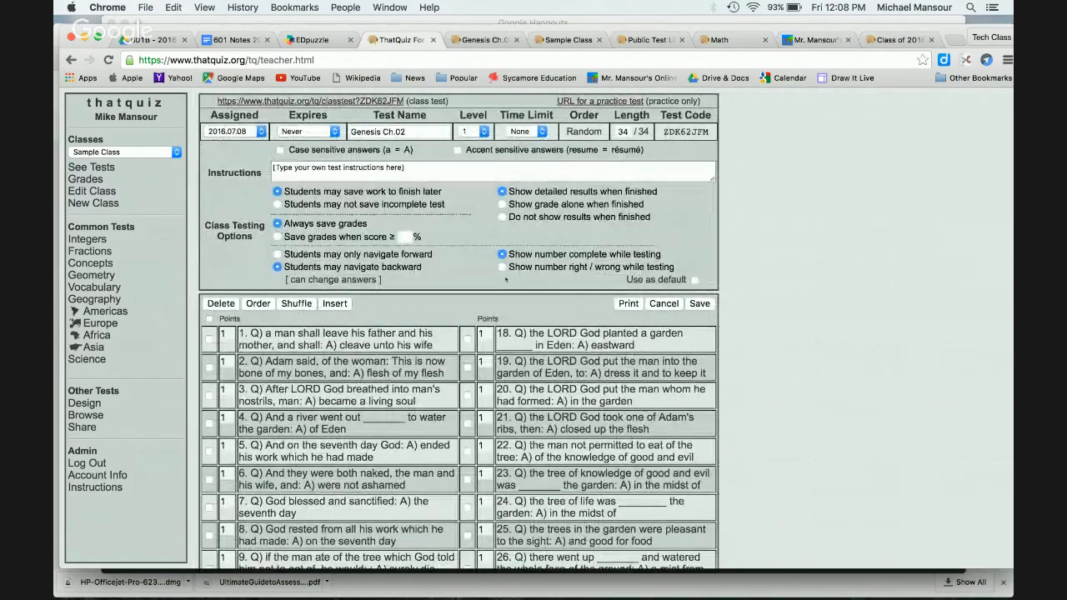
scroll(506, 280, down, 8)
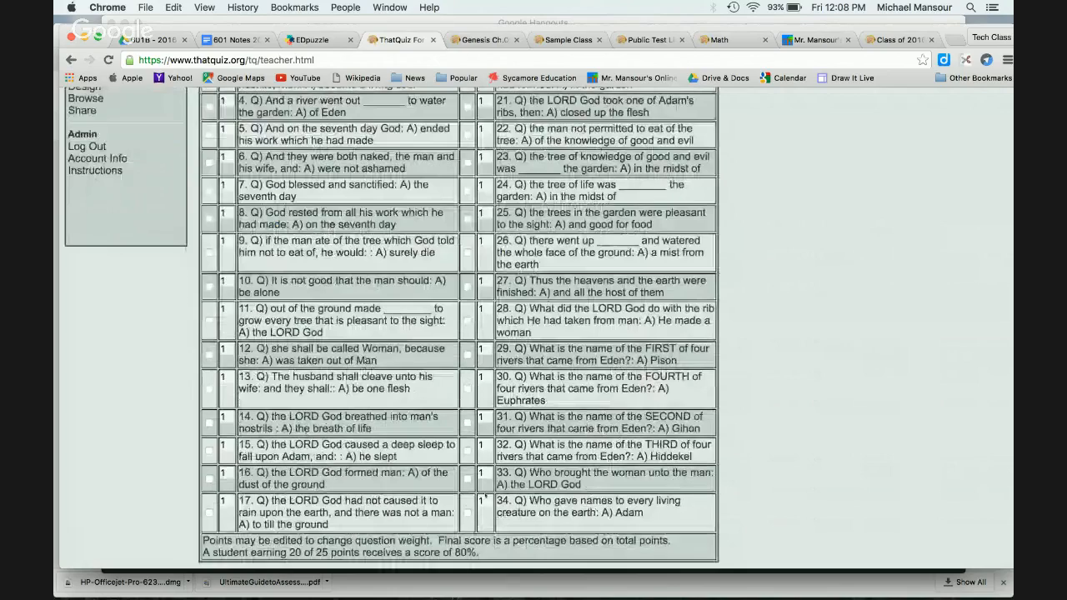
click(468, 512)
click(468, 479)
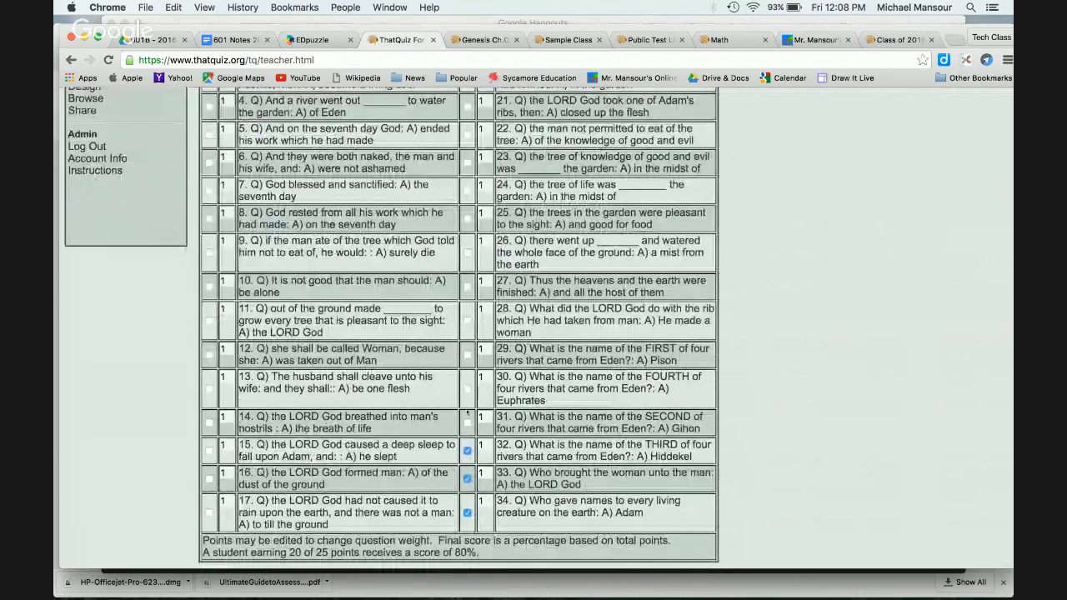
click(467, 451)
click(468, 422)
click(468, 387)
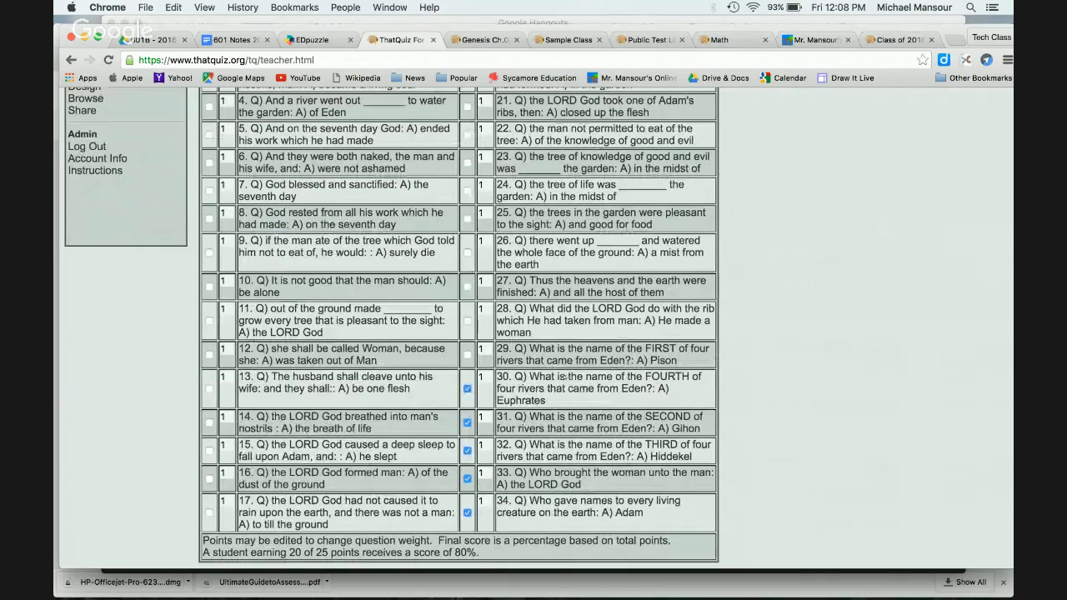
scroll(586, 376, up, 7)
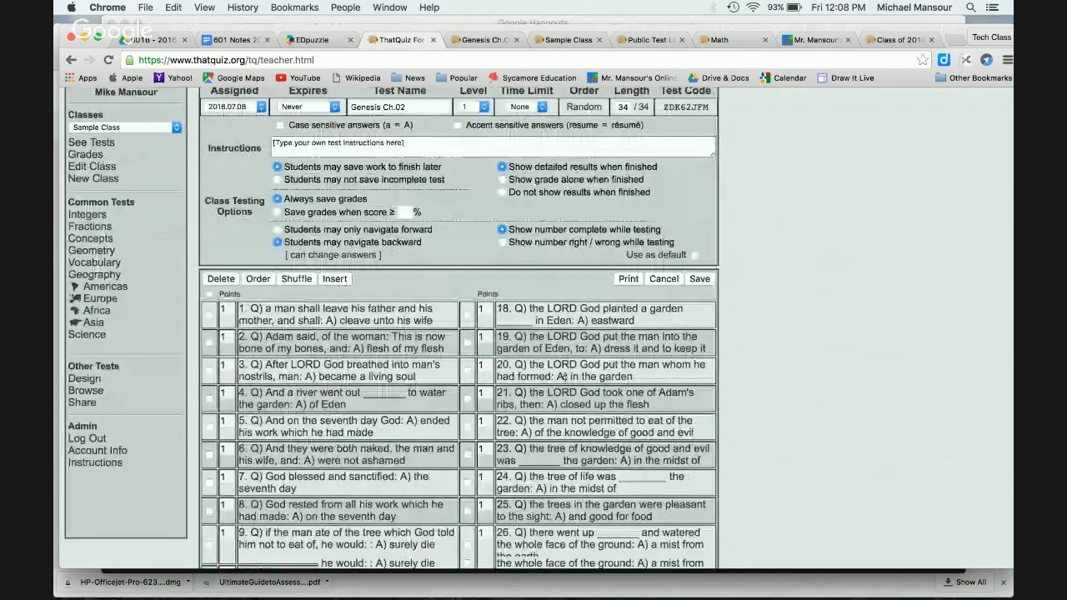
click(211, 280)
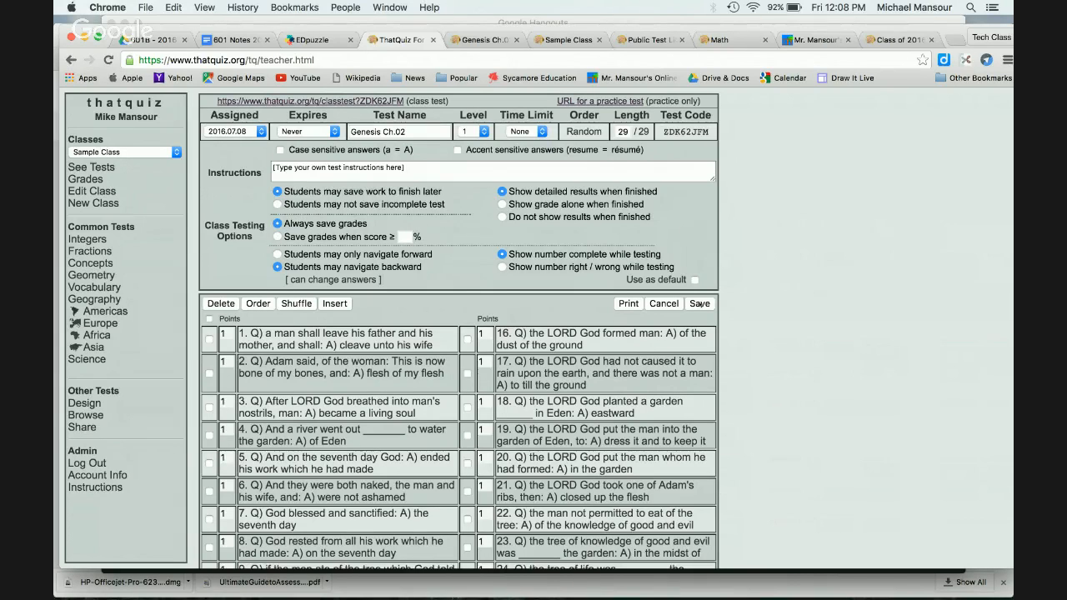
click(700, 304)
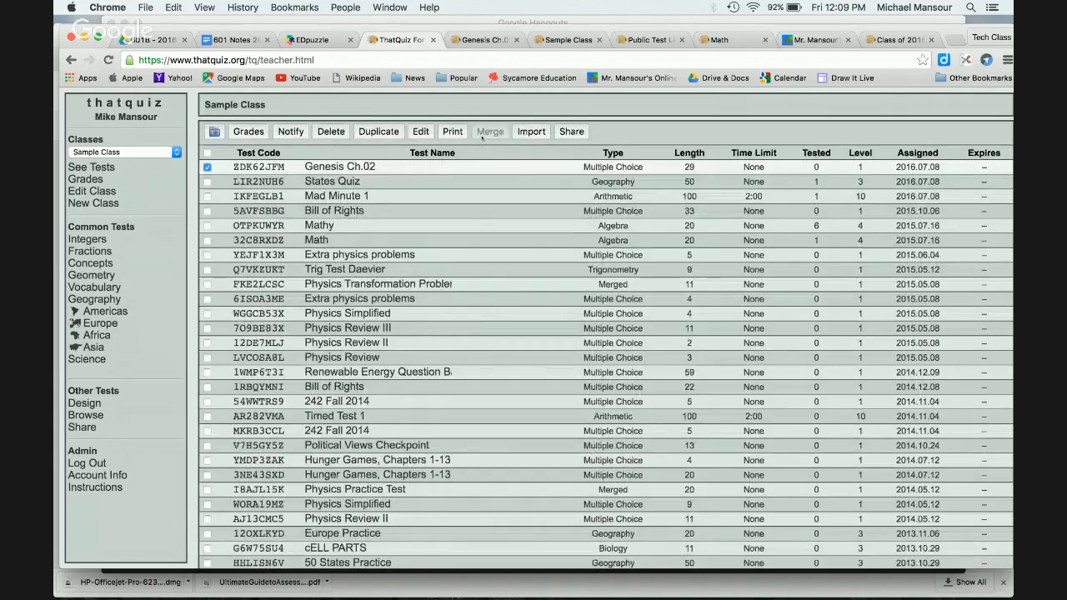
Step: Close the Genesis Ch.02 preview and sign in to Sample Class as Student A with the password
click(484, 40)
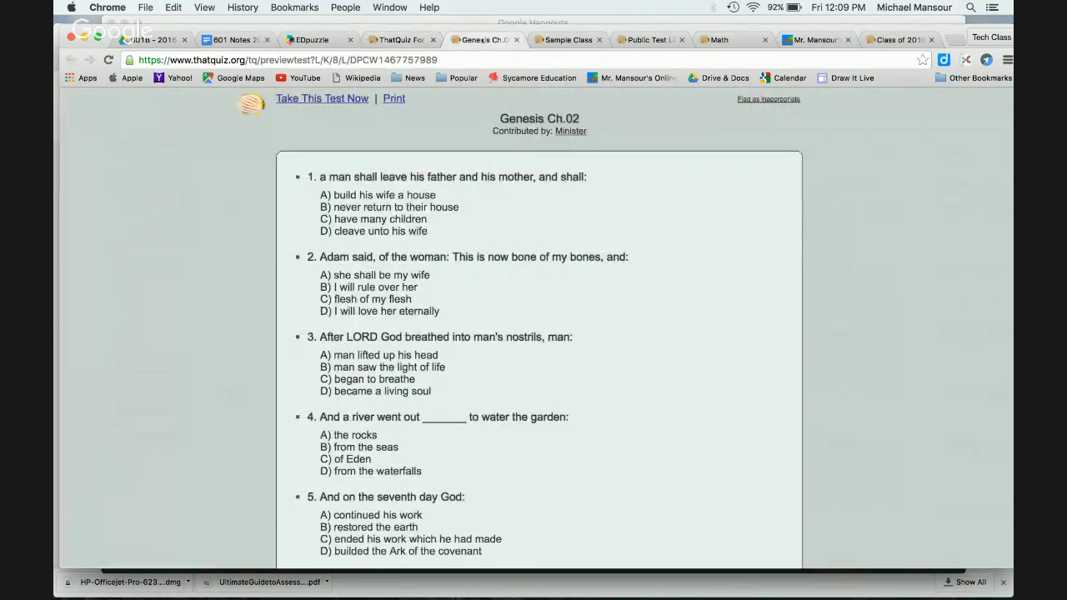
click(517, 39)
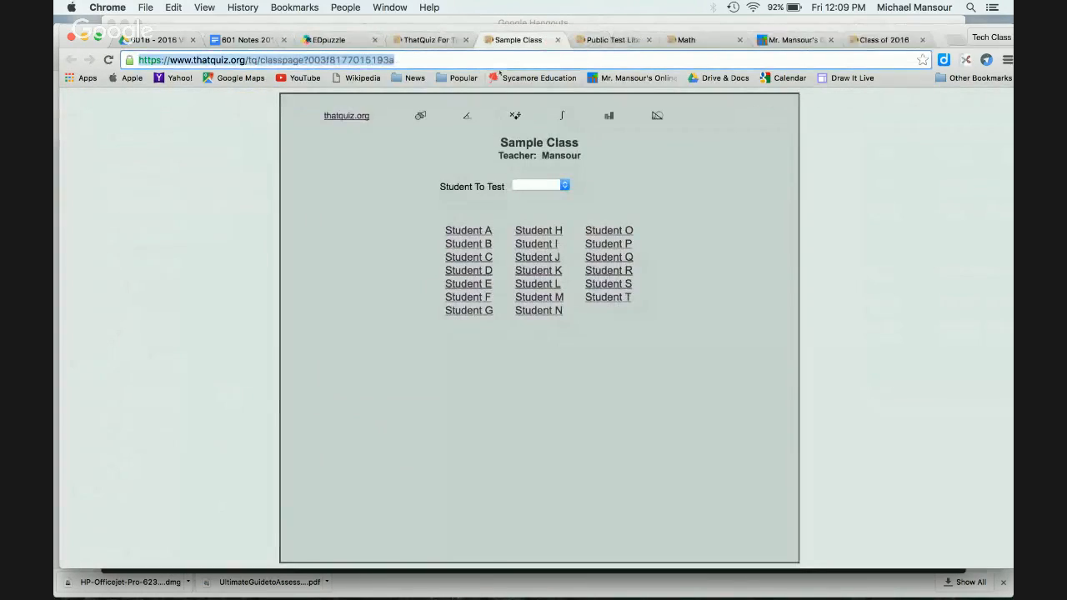
click(108, 61)
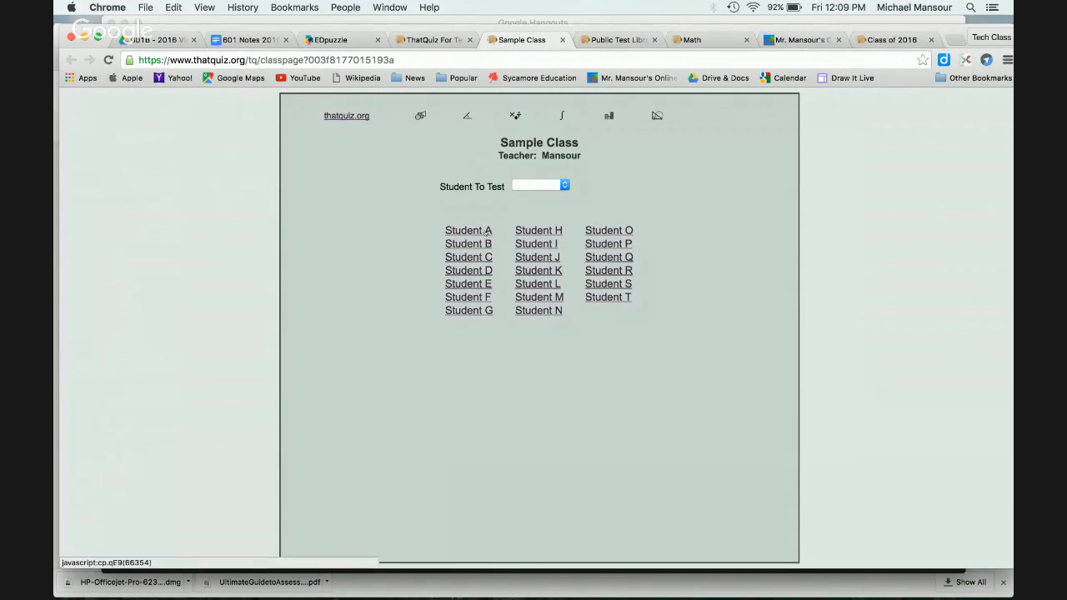
click(487, 233)
text(*****)
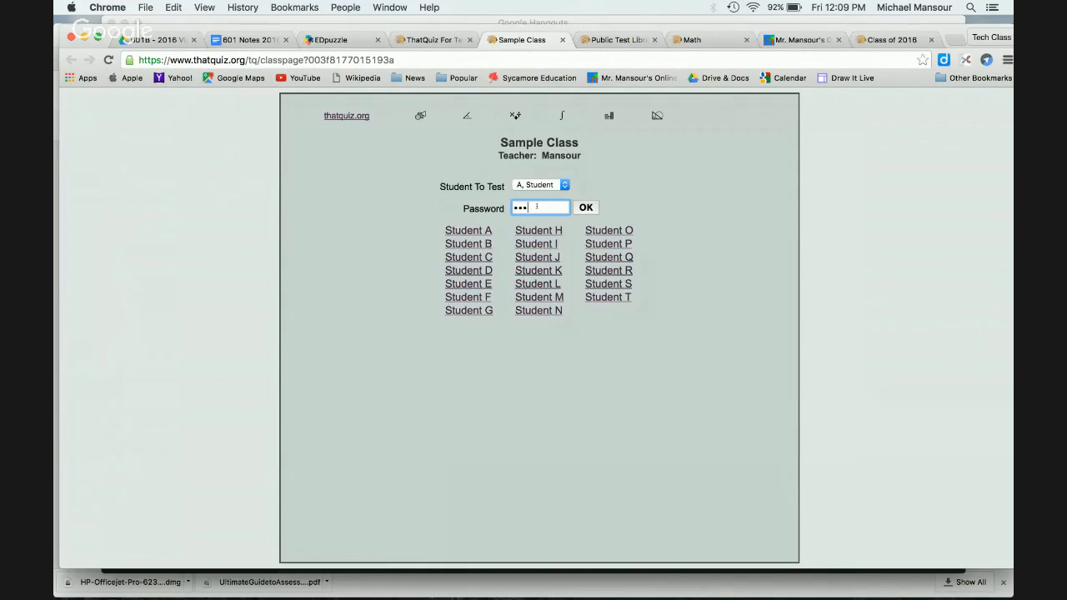
key(Return)
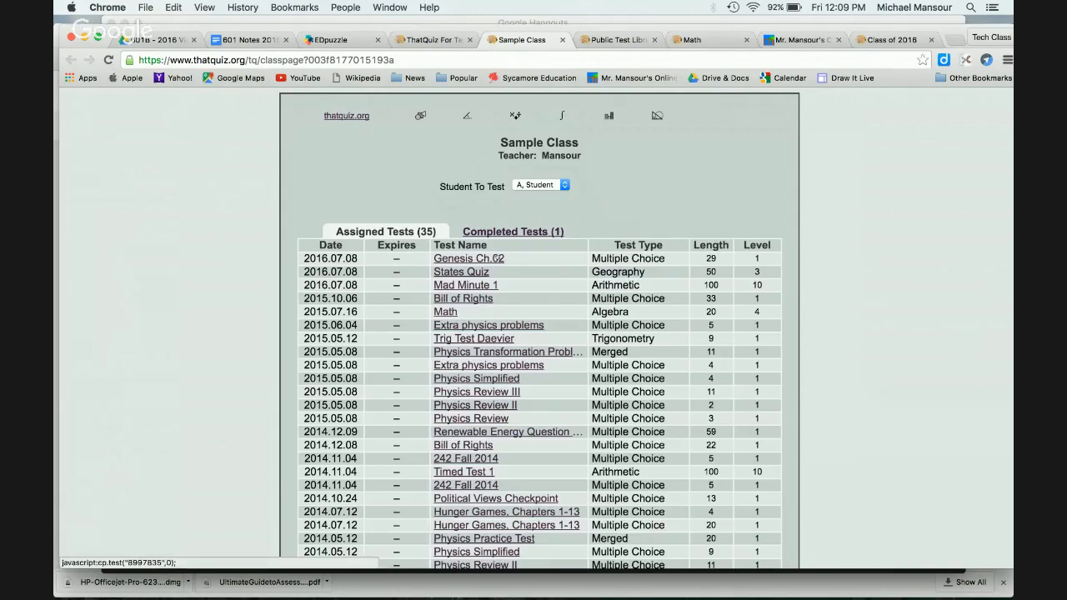
Step: Open the Genesis Ch.02 quiz as the student, close it, go home, then switch to the Hangouts window
click(497, 259)
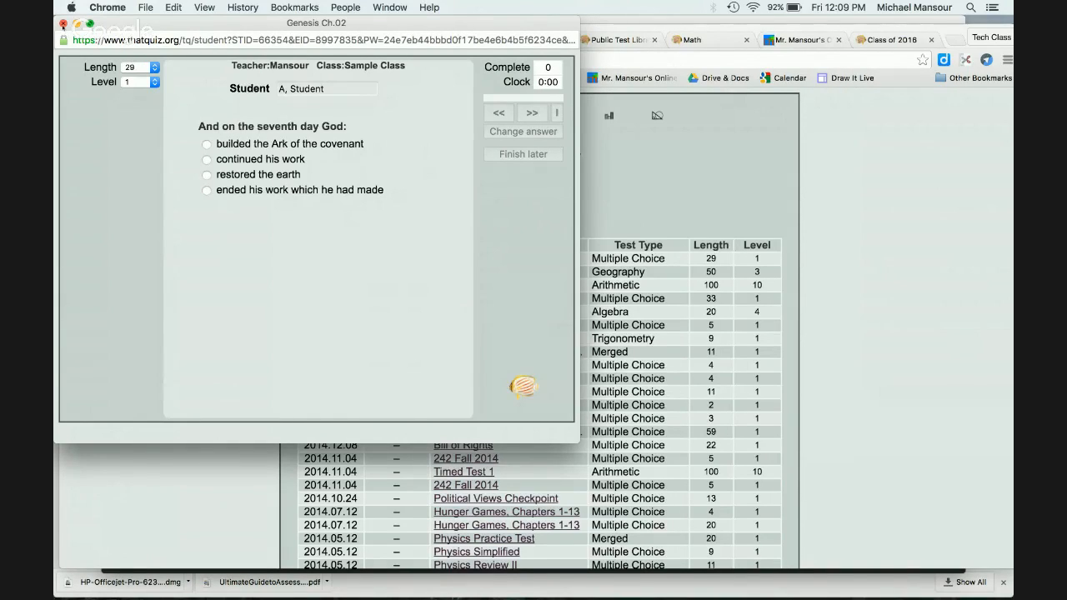
click(62, 23)
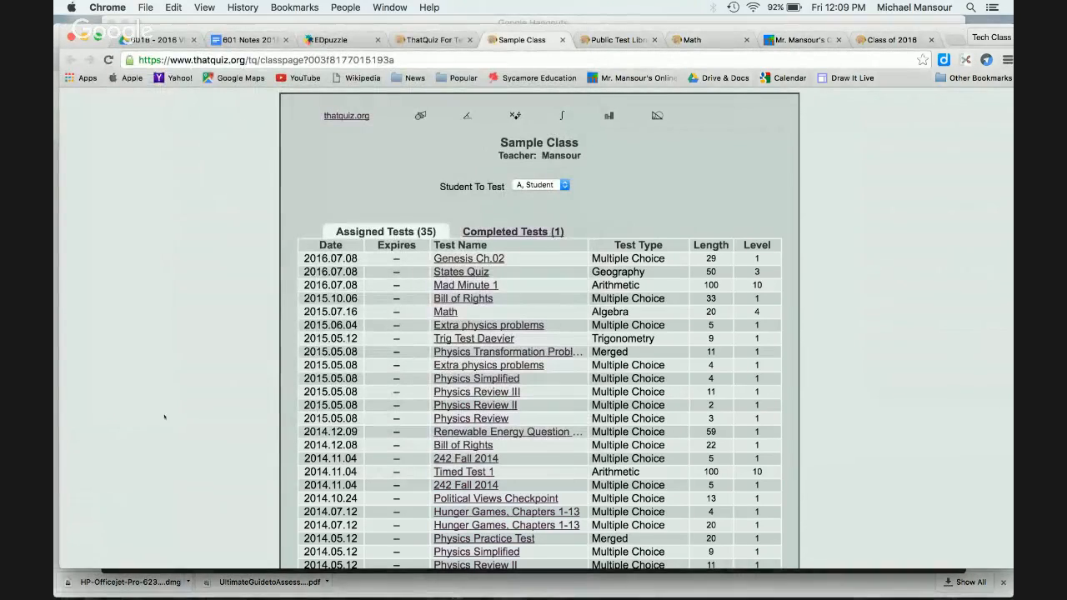
click(347, 116)
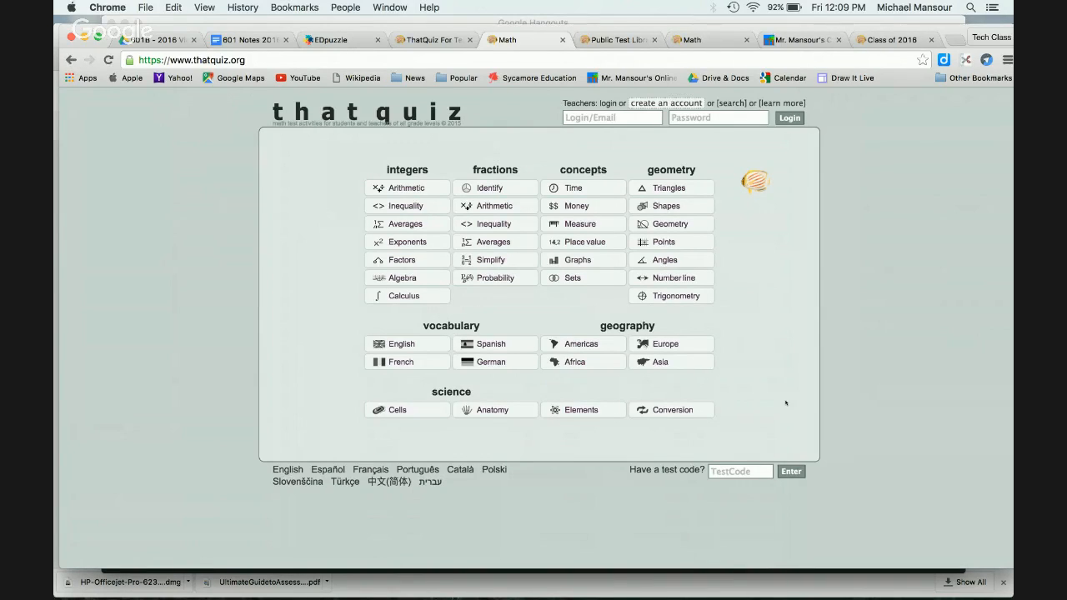
key(ctrl+Up)
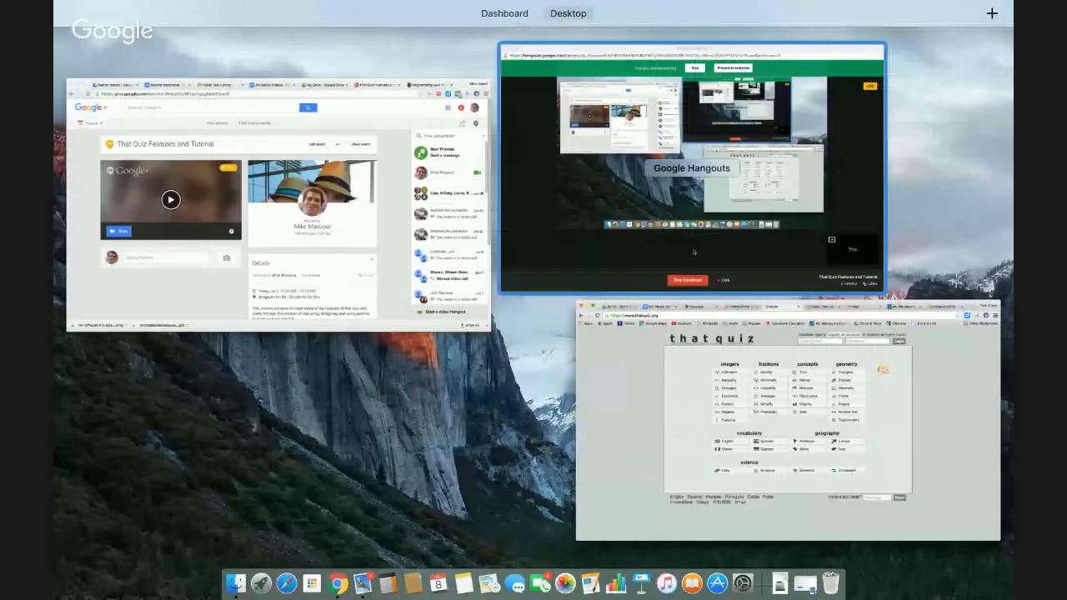
click(693, 252)
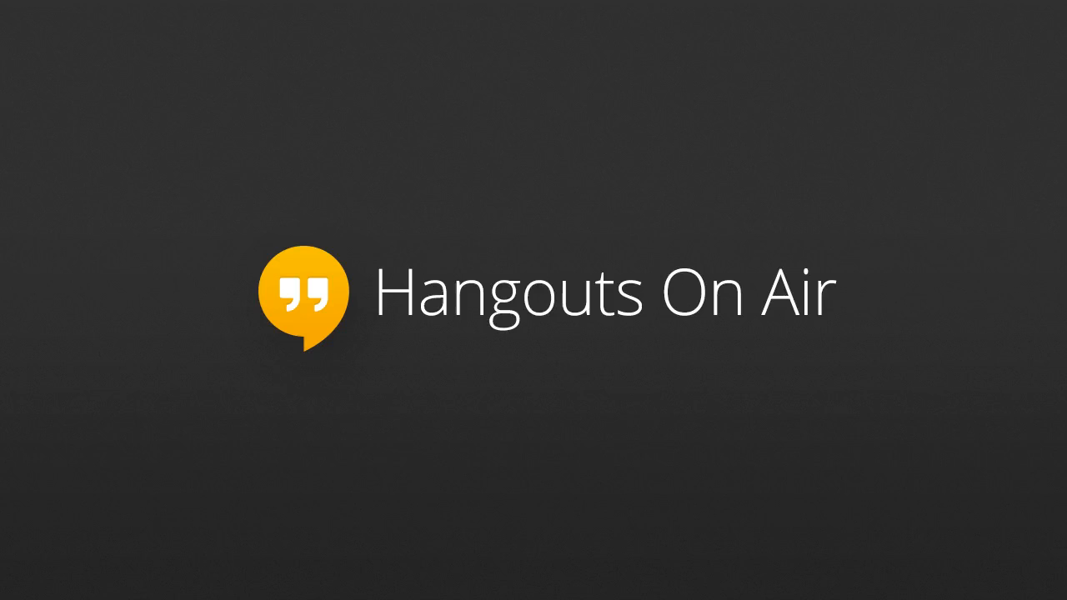